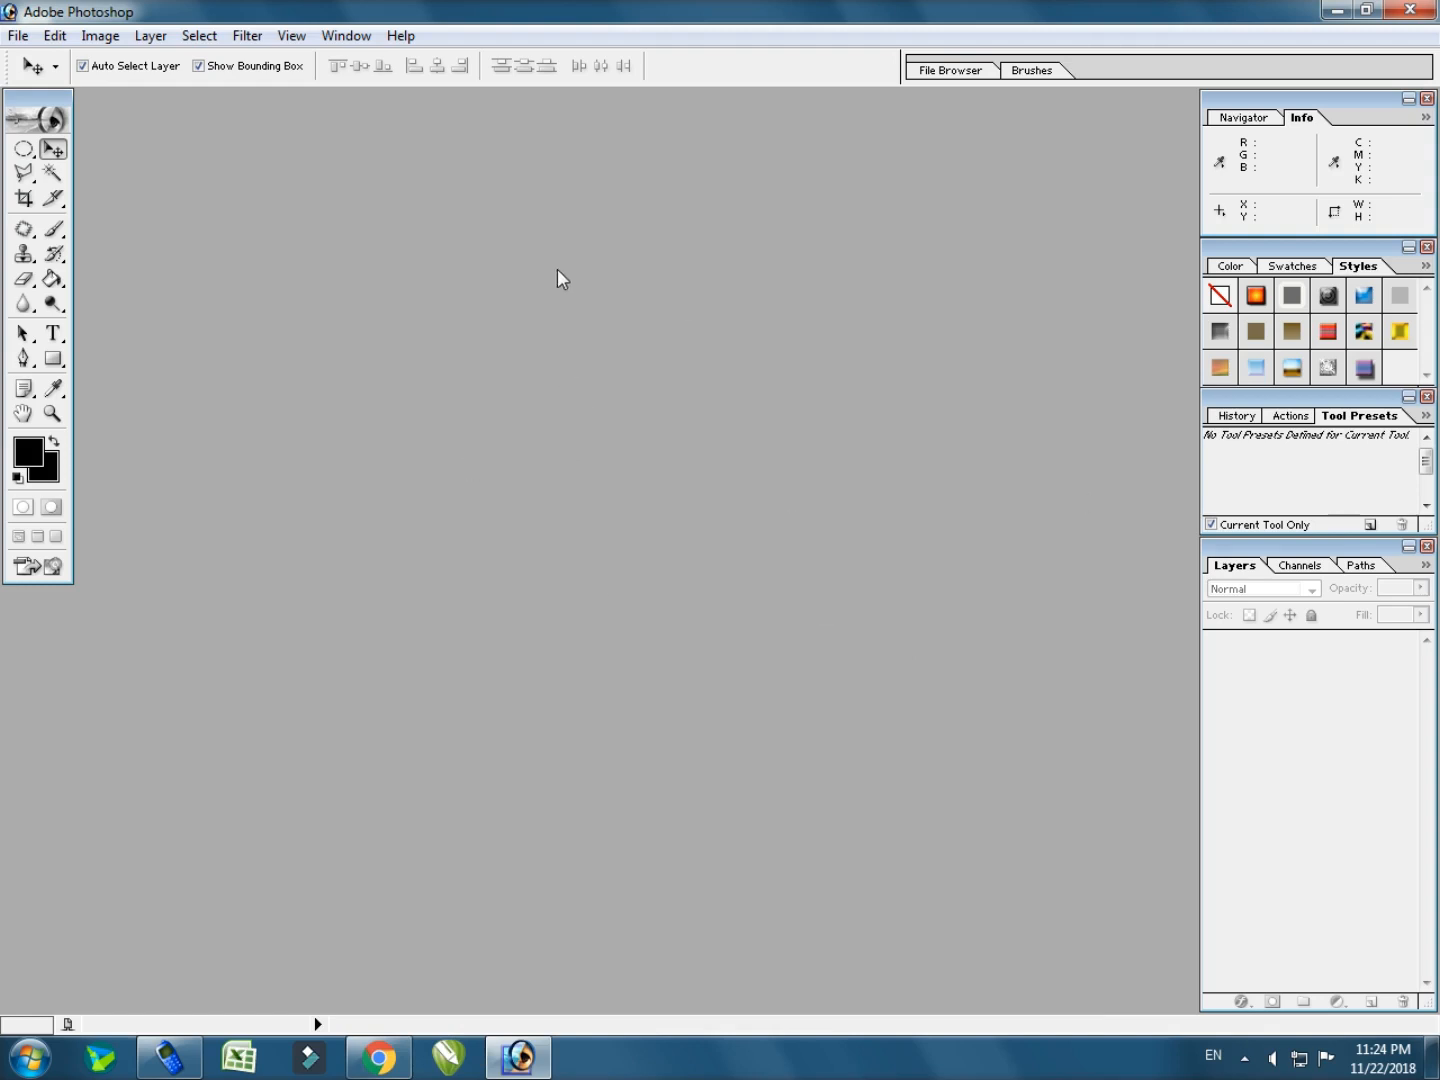
Set up a new document with the 5 x 7 preset size and a resolution of 300 pixels/inch.
left_click(17, 35)
left_click(60, 61)
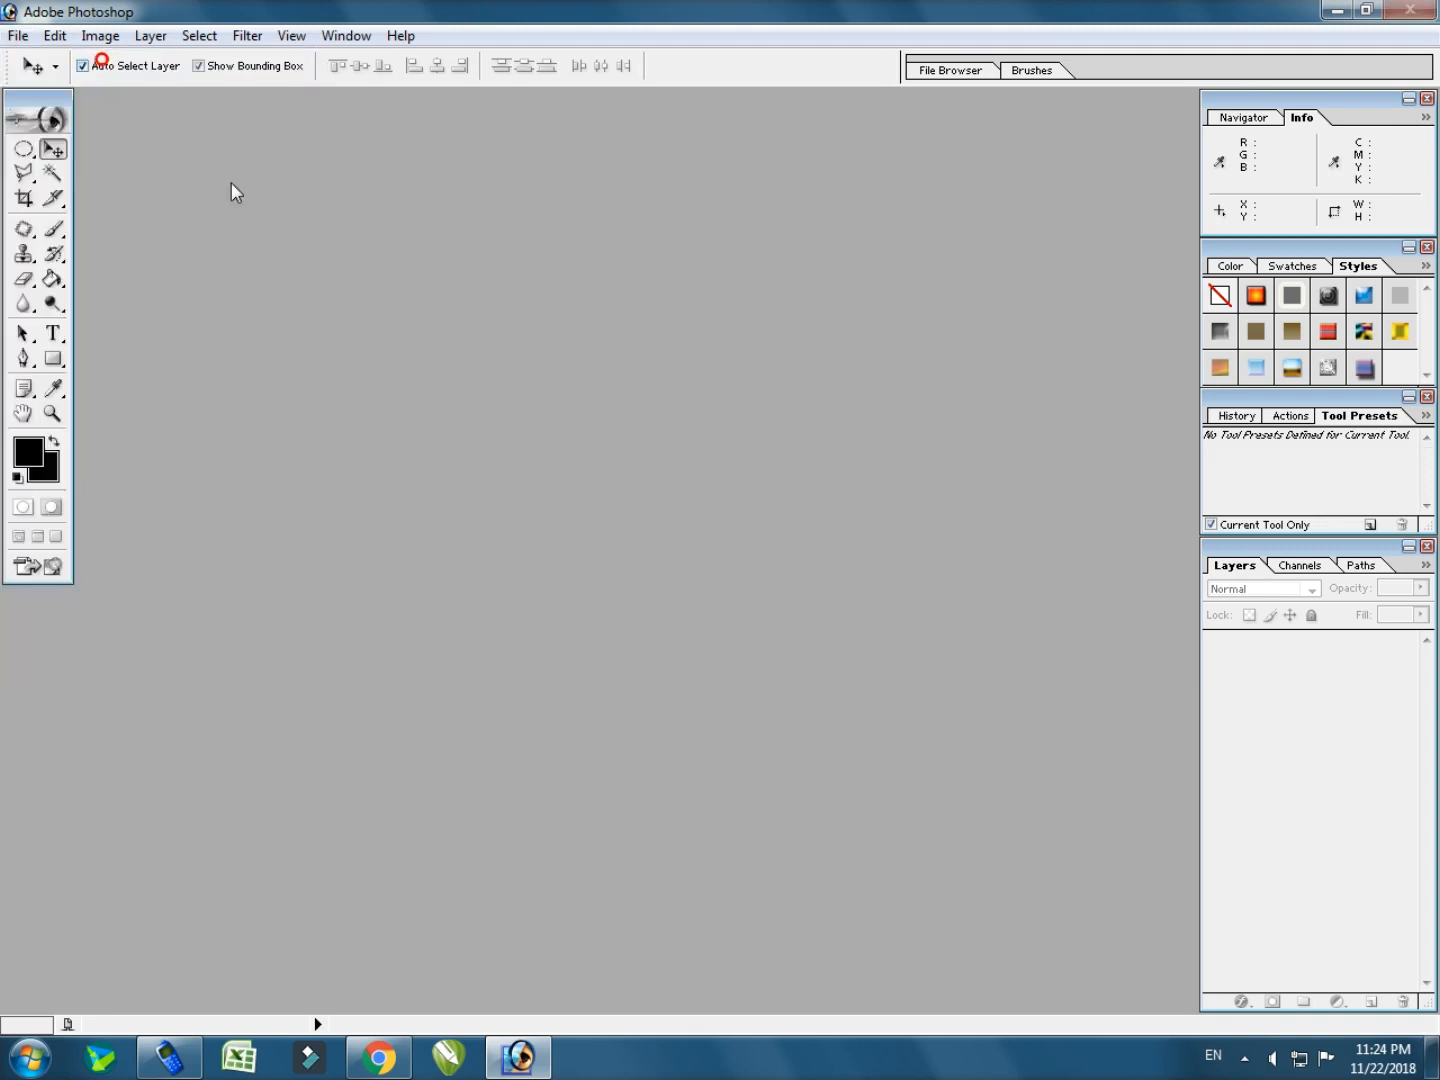
left_click(788, 318)
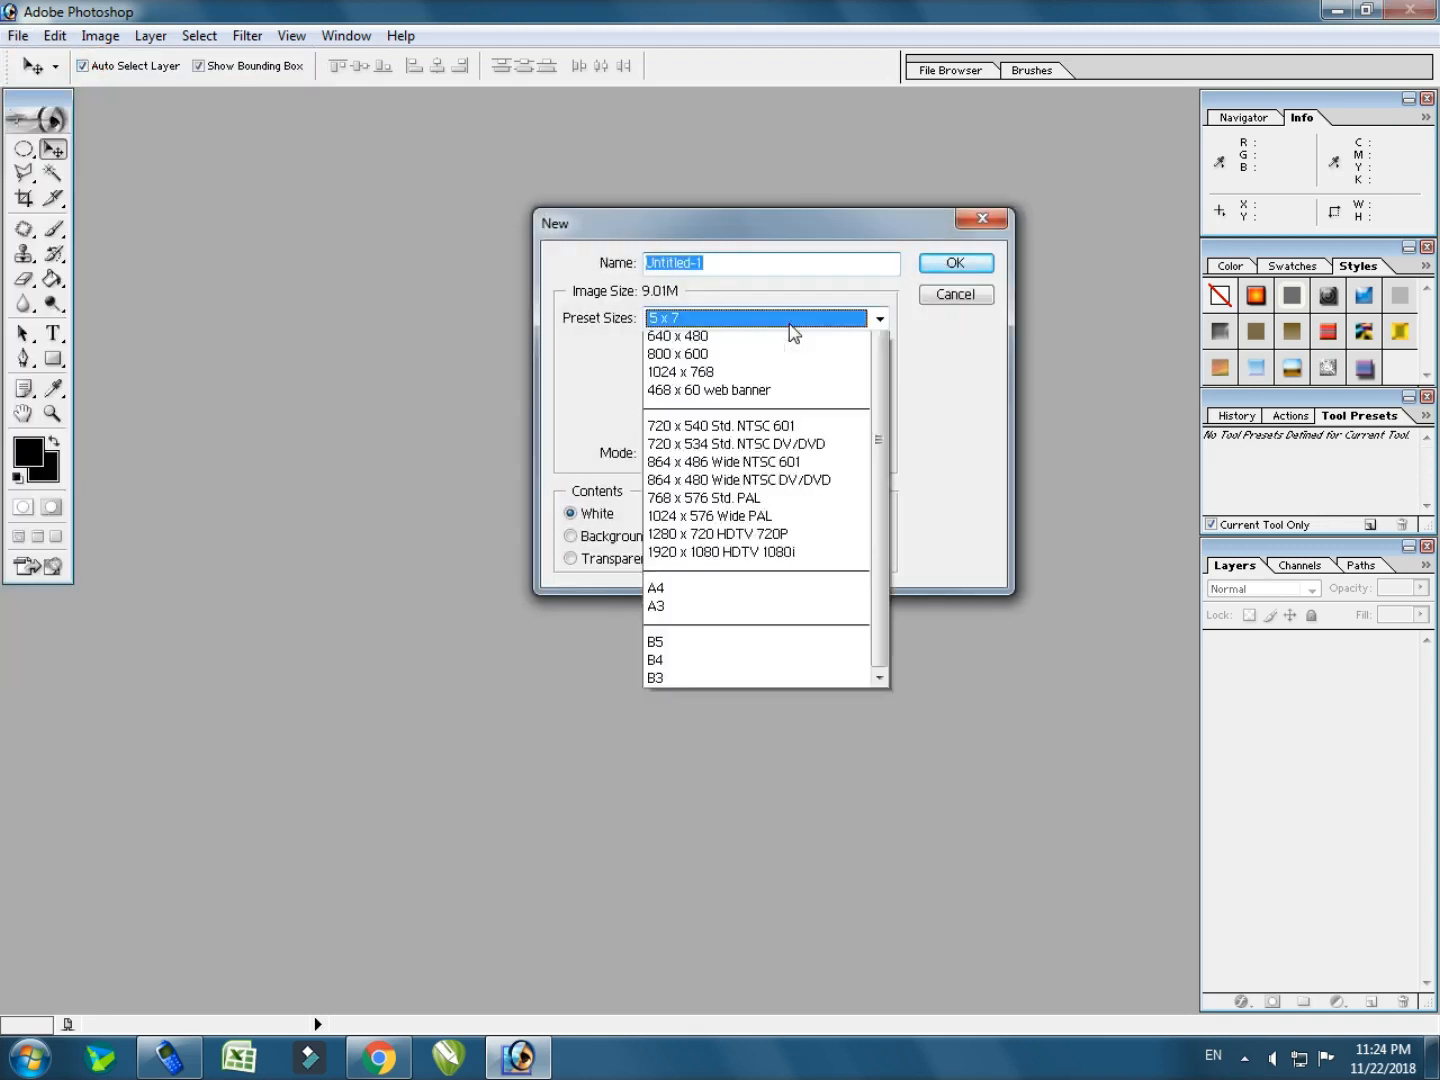
left_click(790, 318)
left_click(790, 319)
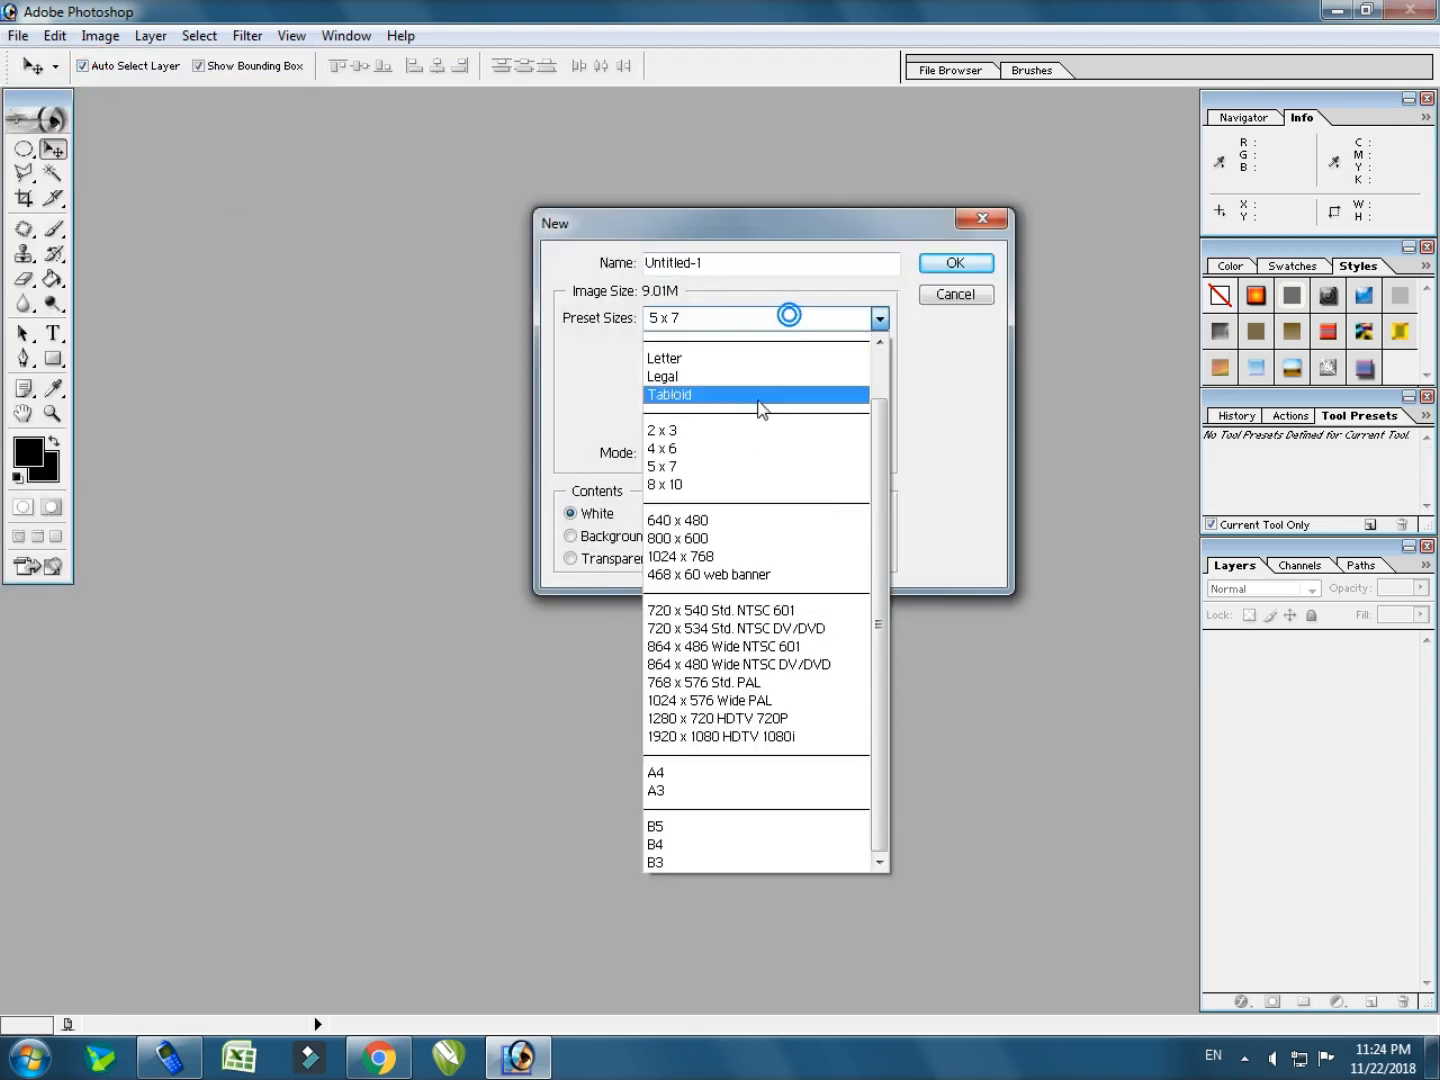
left_click(731, 468)
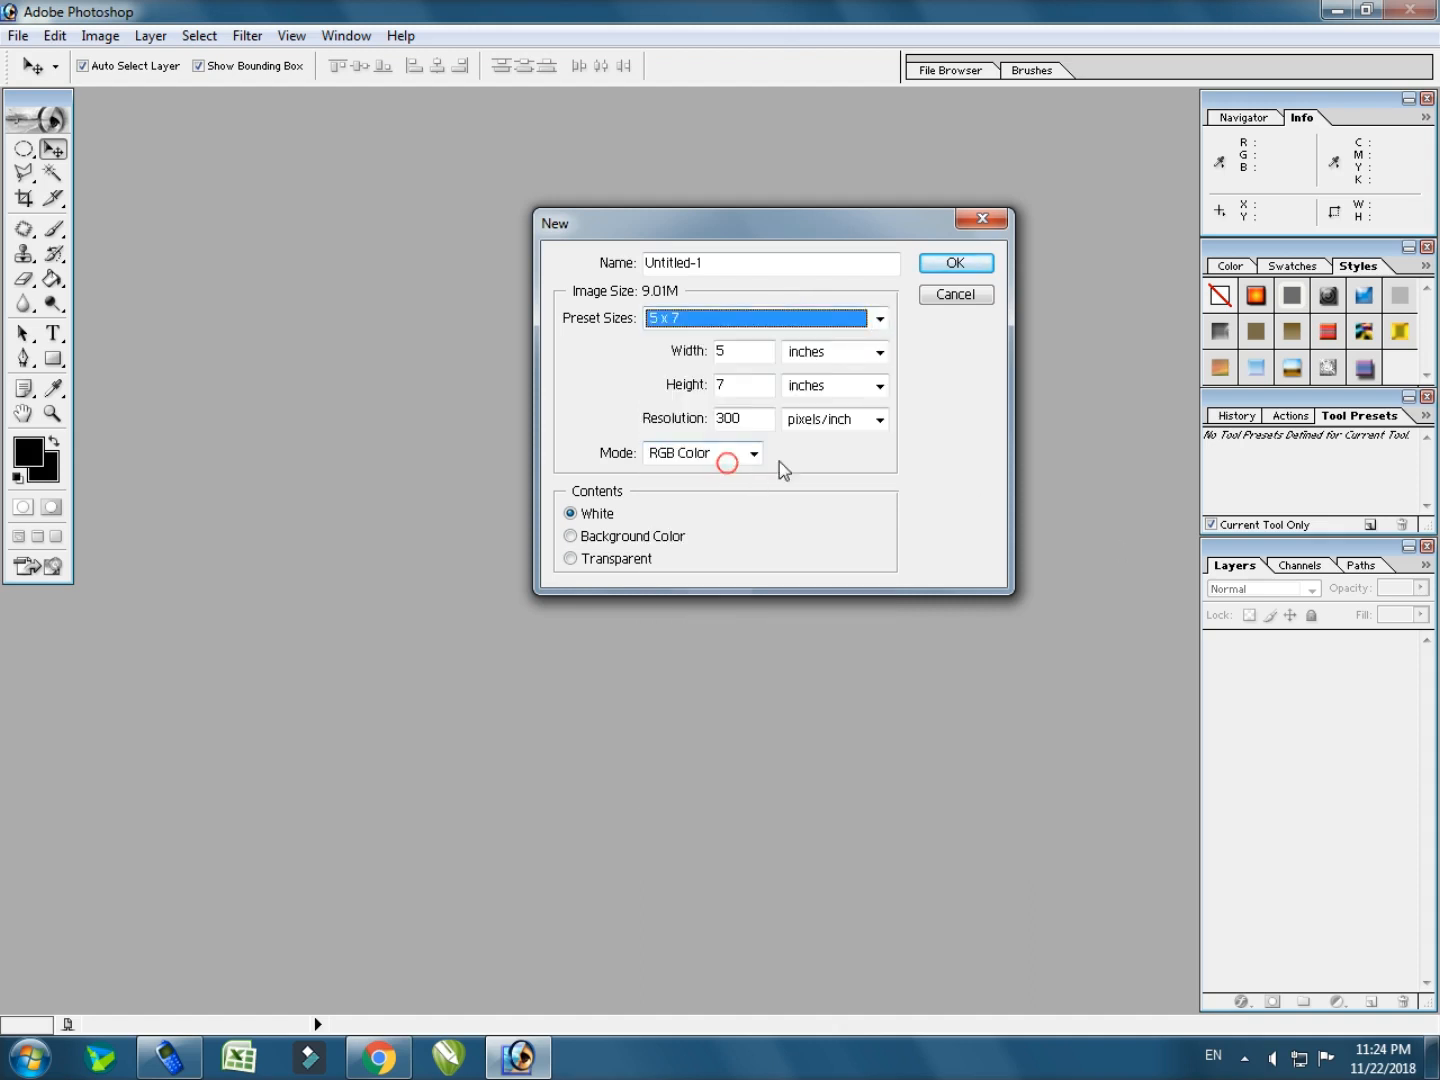
double_click(756, 419)
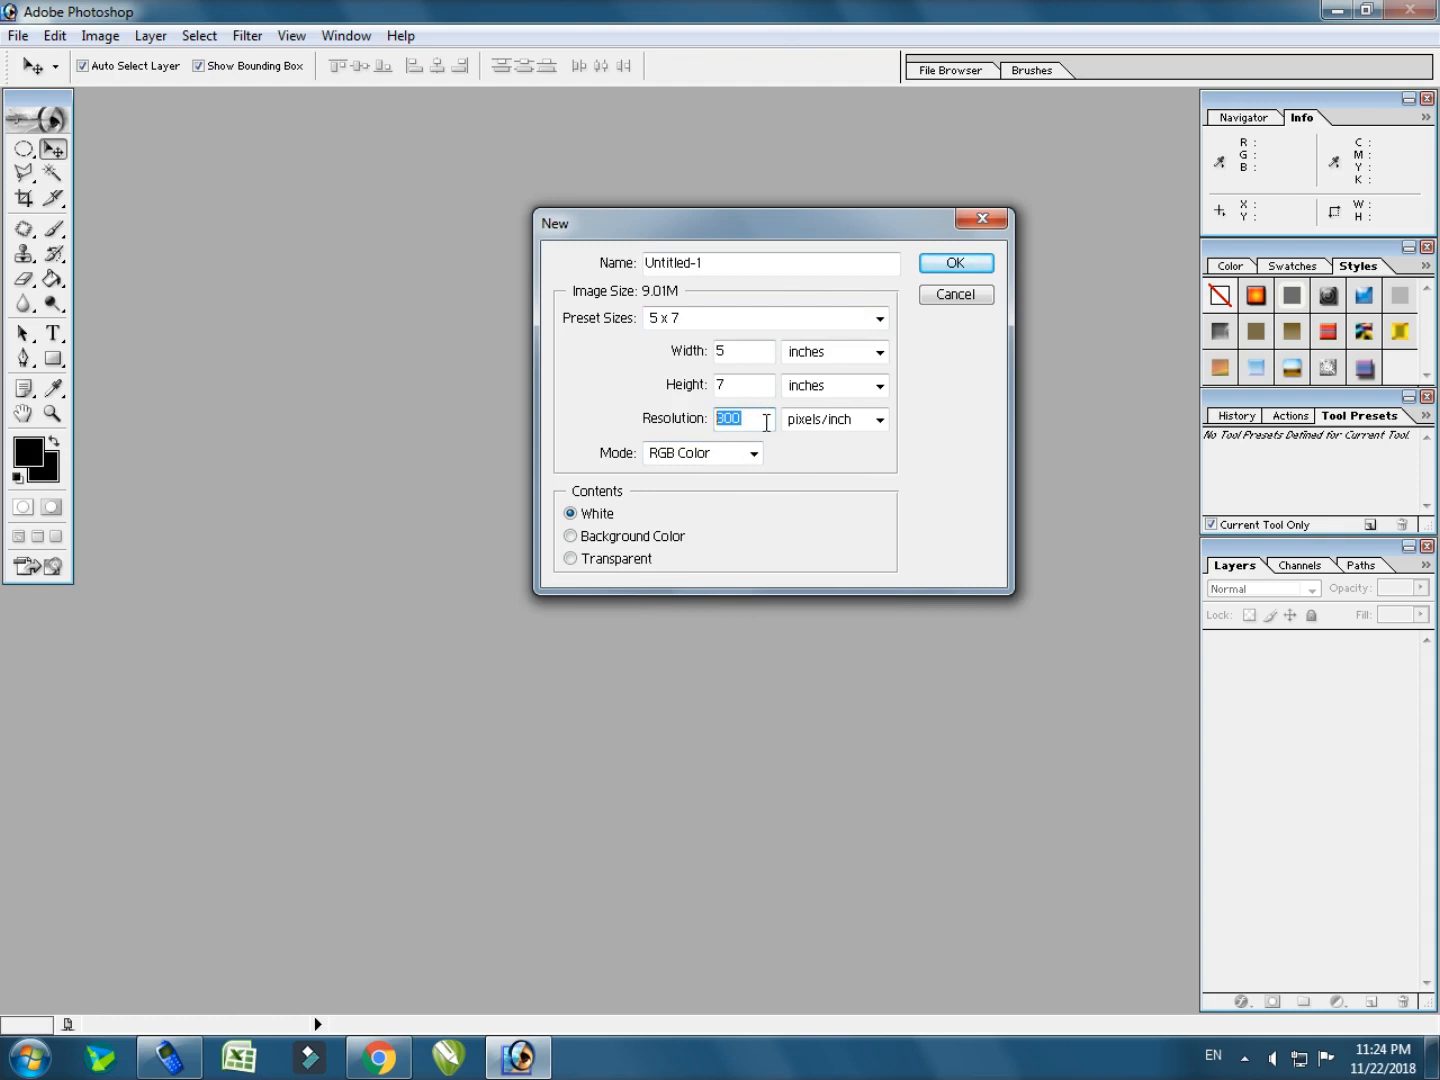
type("300")
Create the document under the name "Hot To Change Background" and move its window toward the middle of the workspace.
left_click(757, 270)
double_click(757, 271)
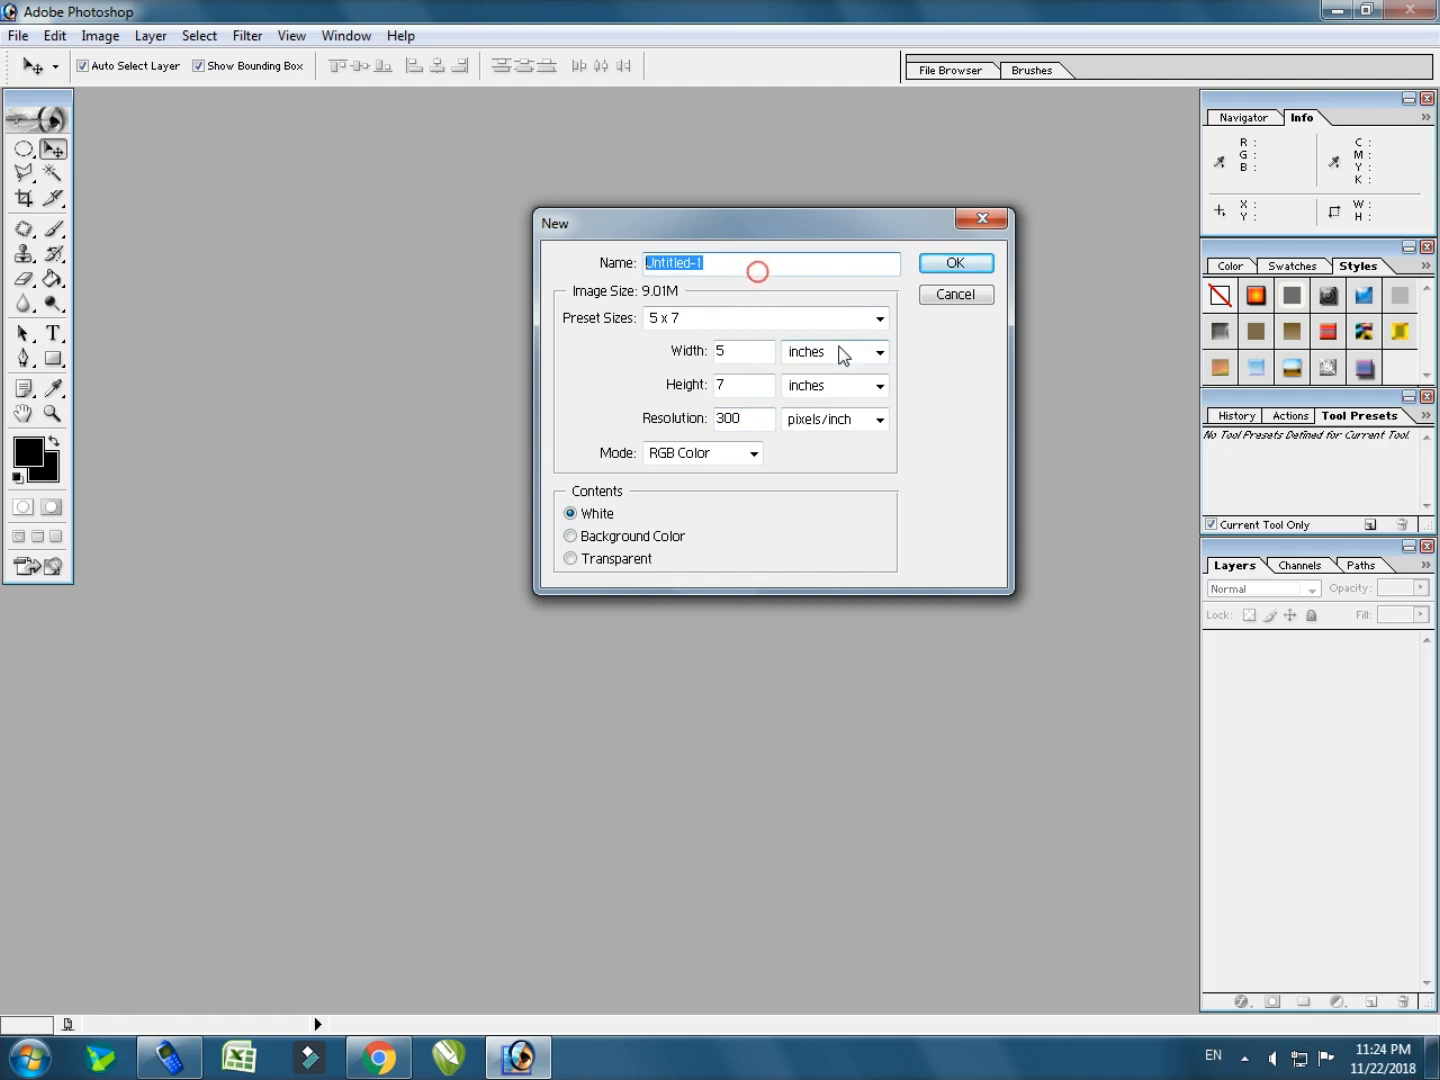
type("Hot To CHange Back")
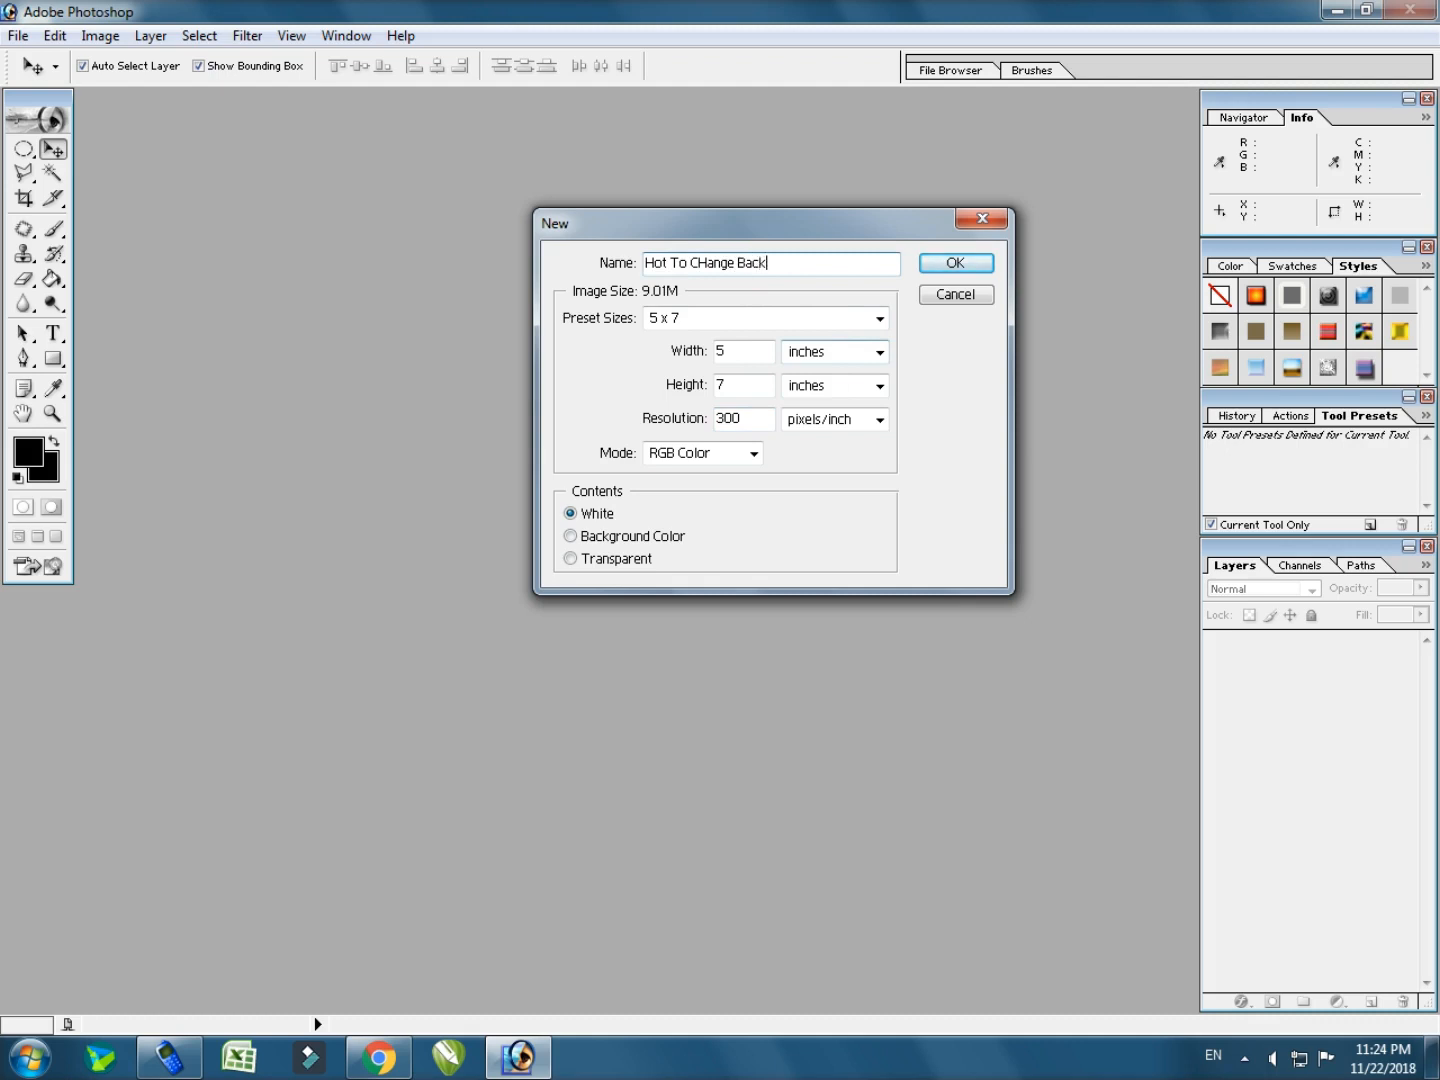
type("ground")
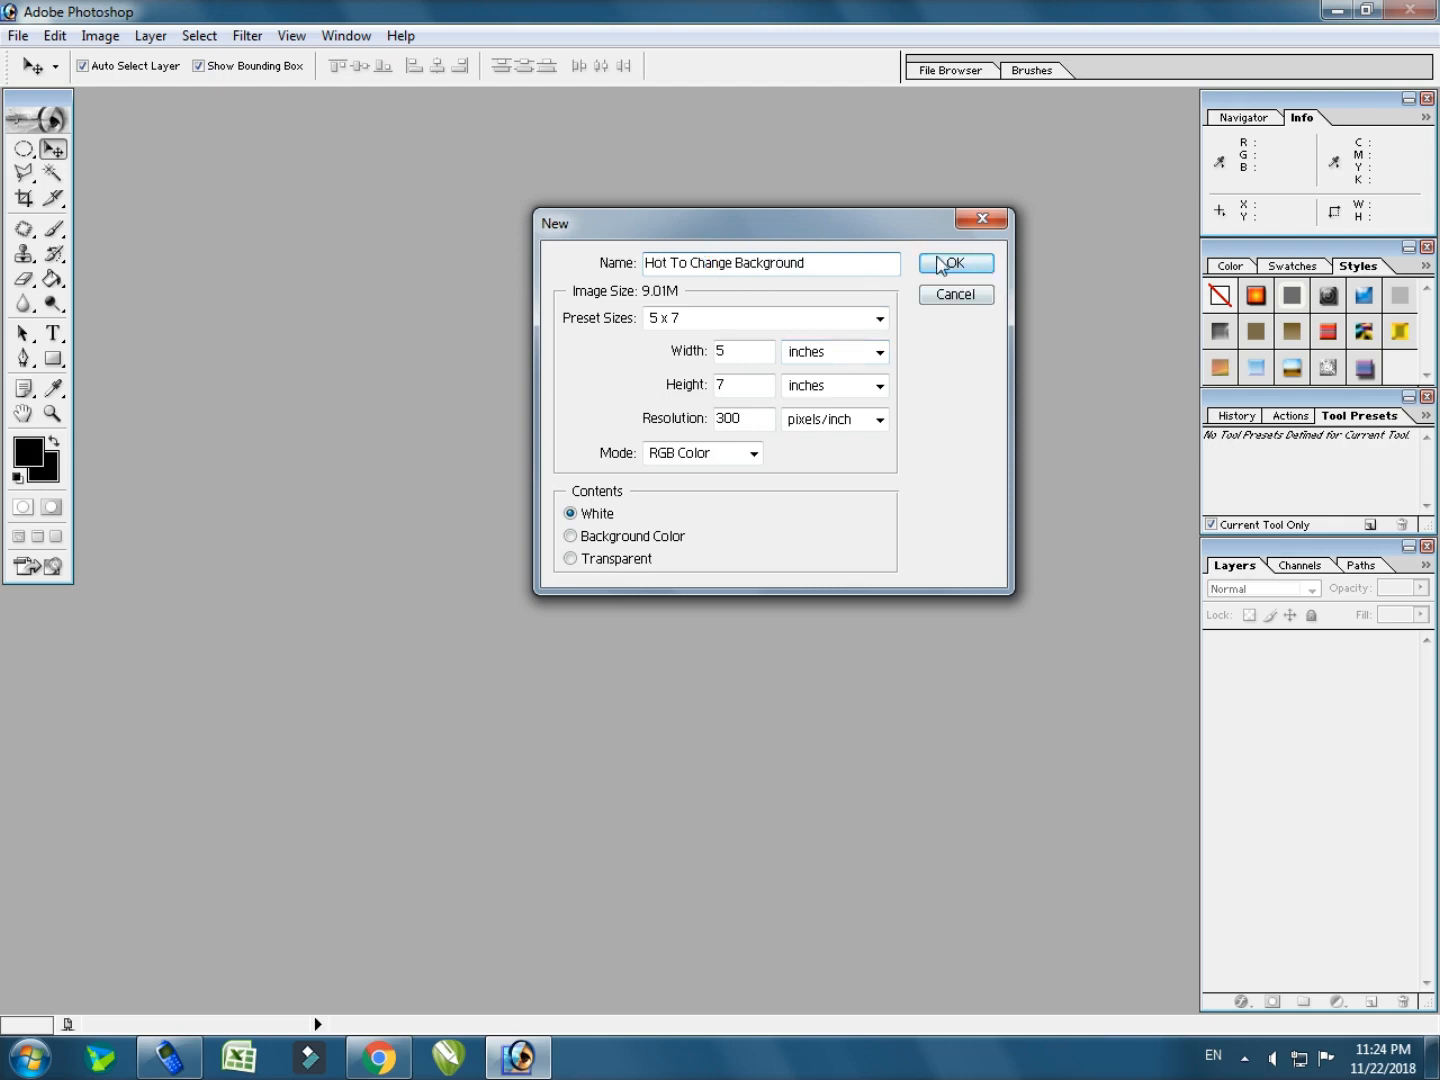
left_click(733, 353)
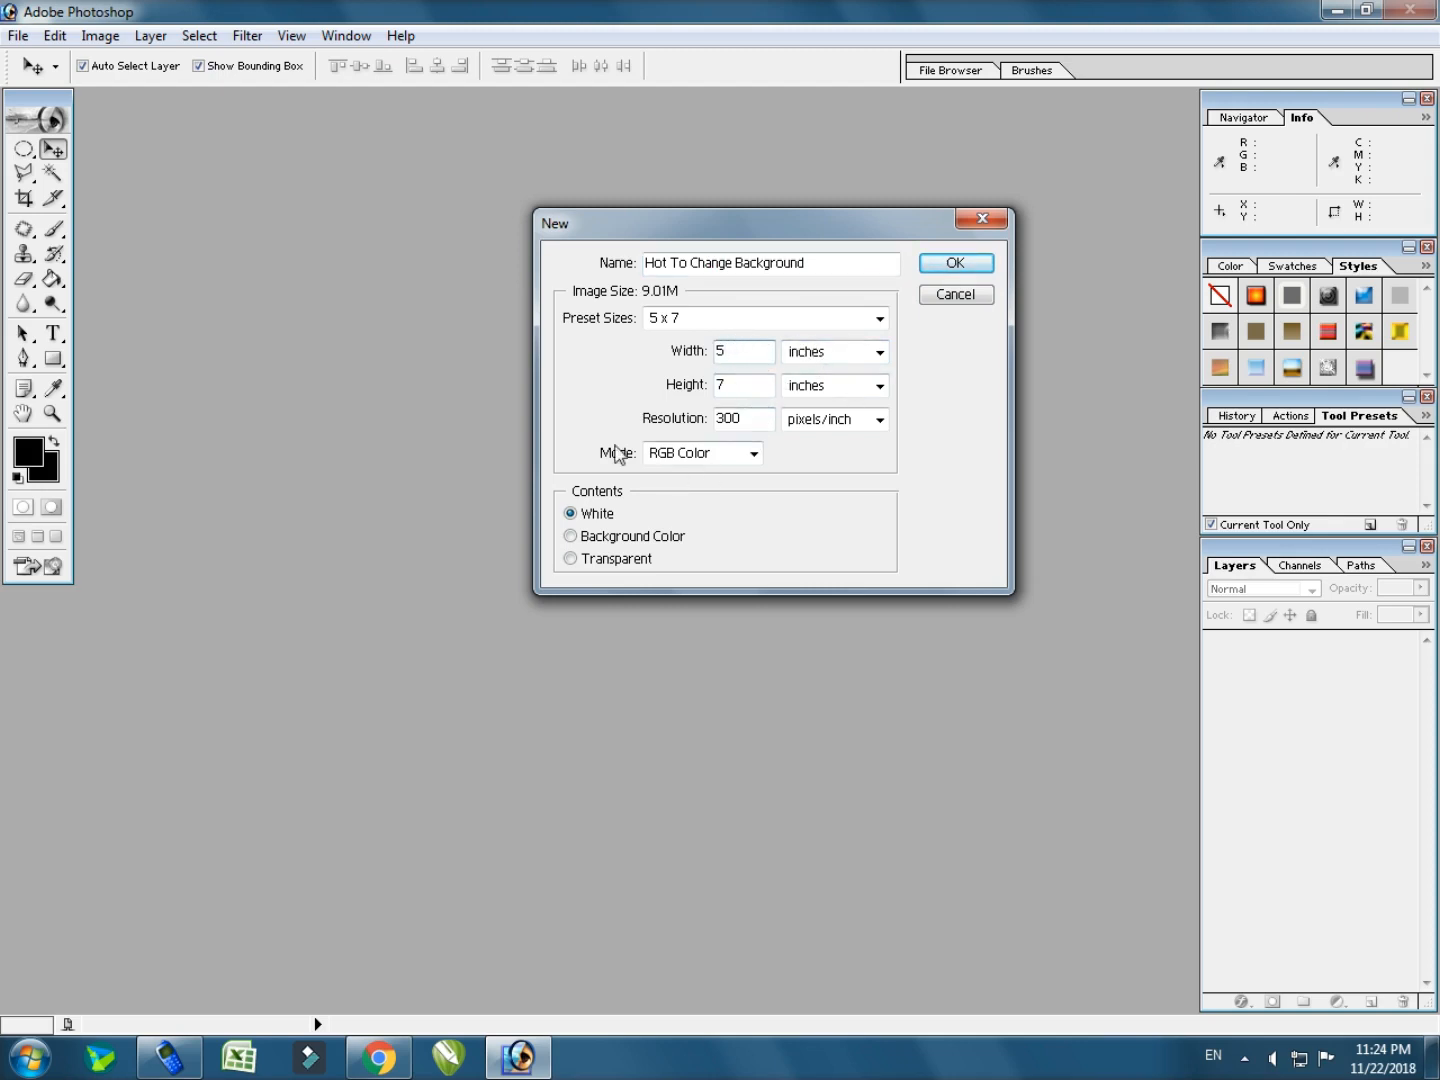
left_click(965, 264)
left_click_drag(458, 110, 629, 126)
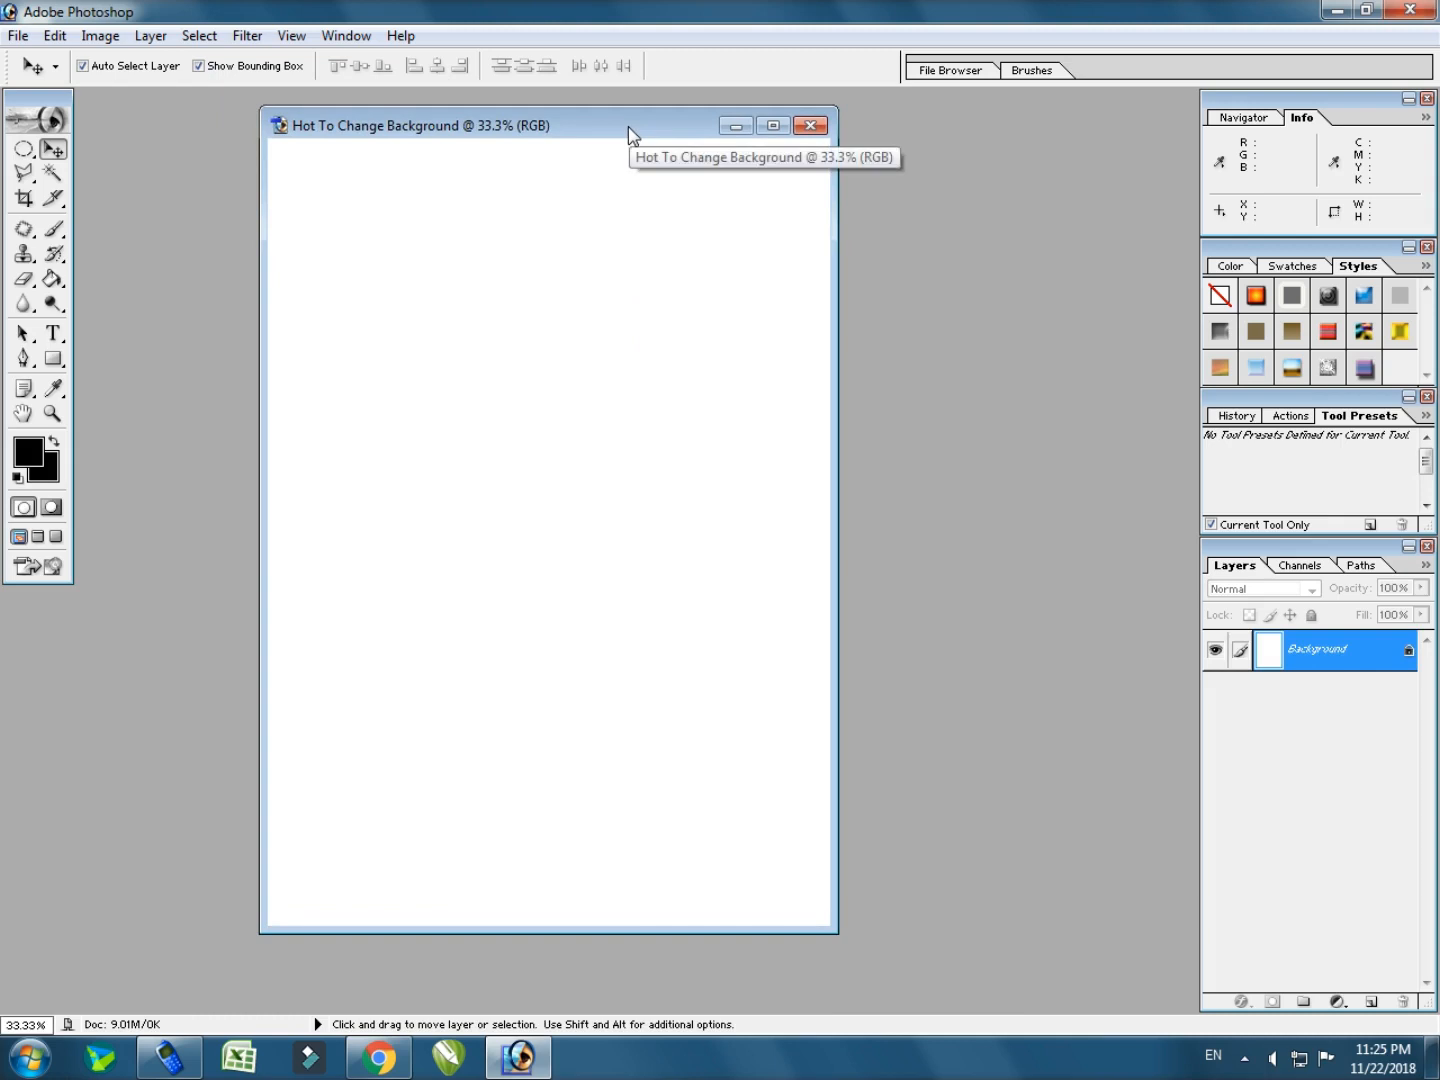
Save the blank document to the Desktop in Photoshop format as "How To Change Background".
left_click(616, 377)
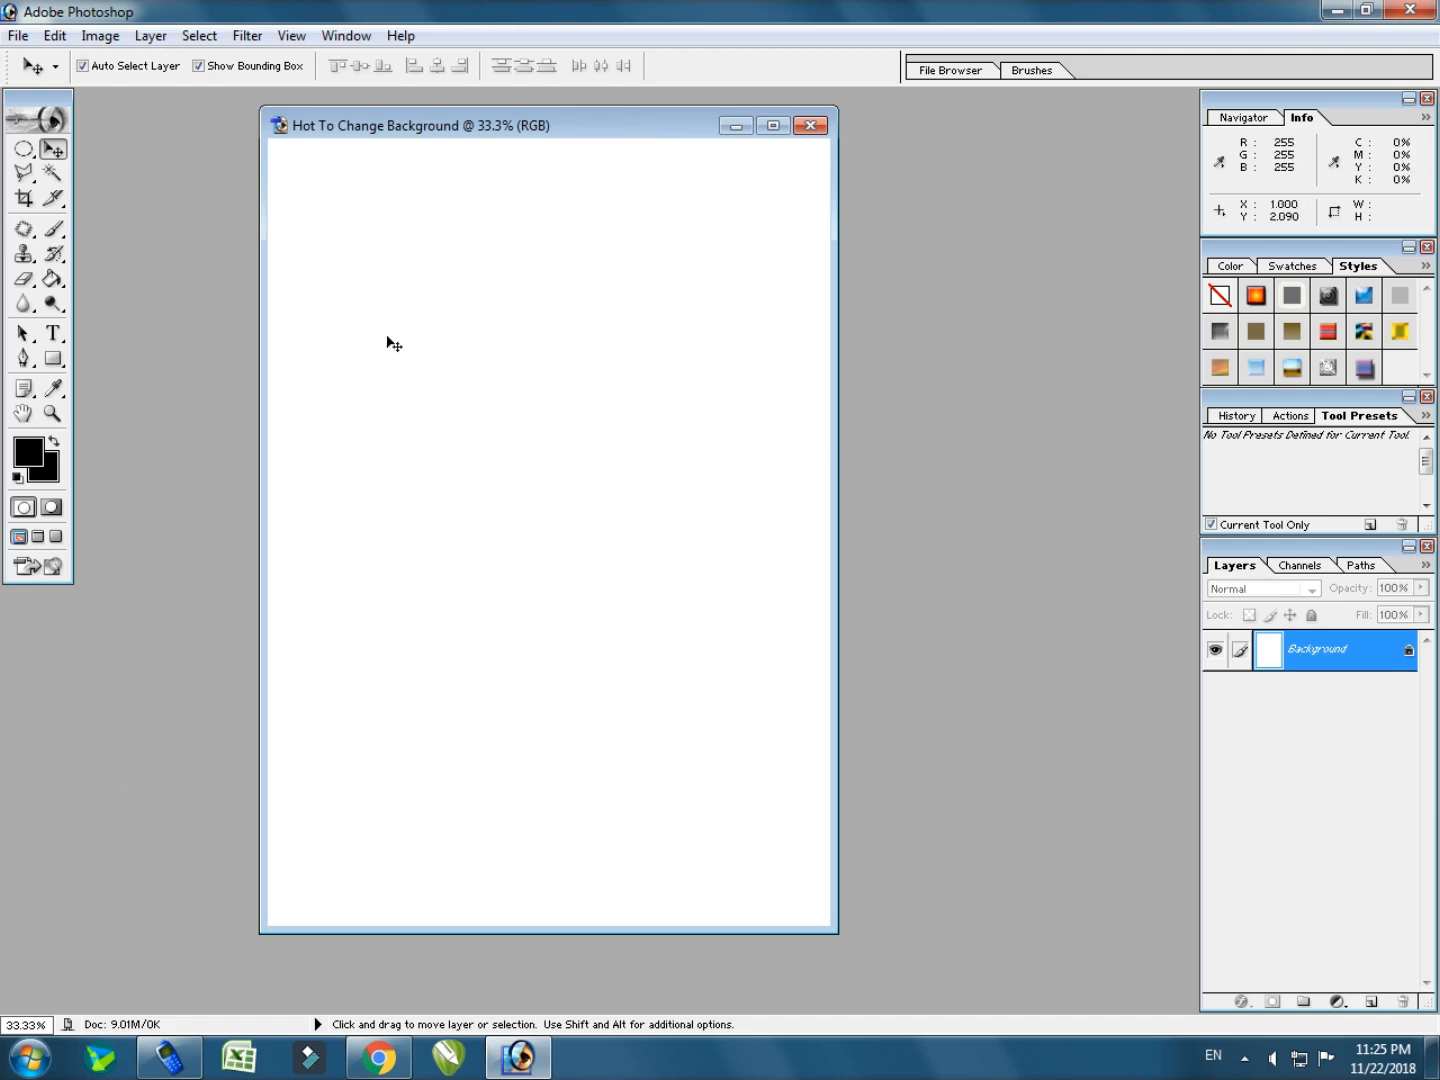
left_click(438, 223)
left_click(20, 32)
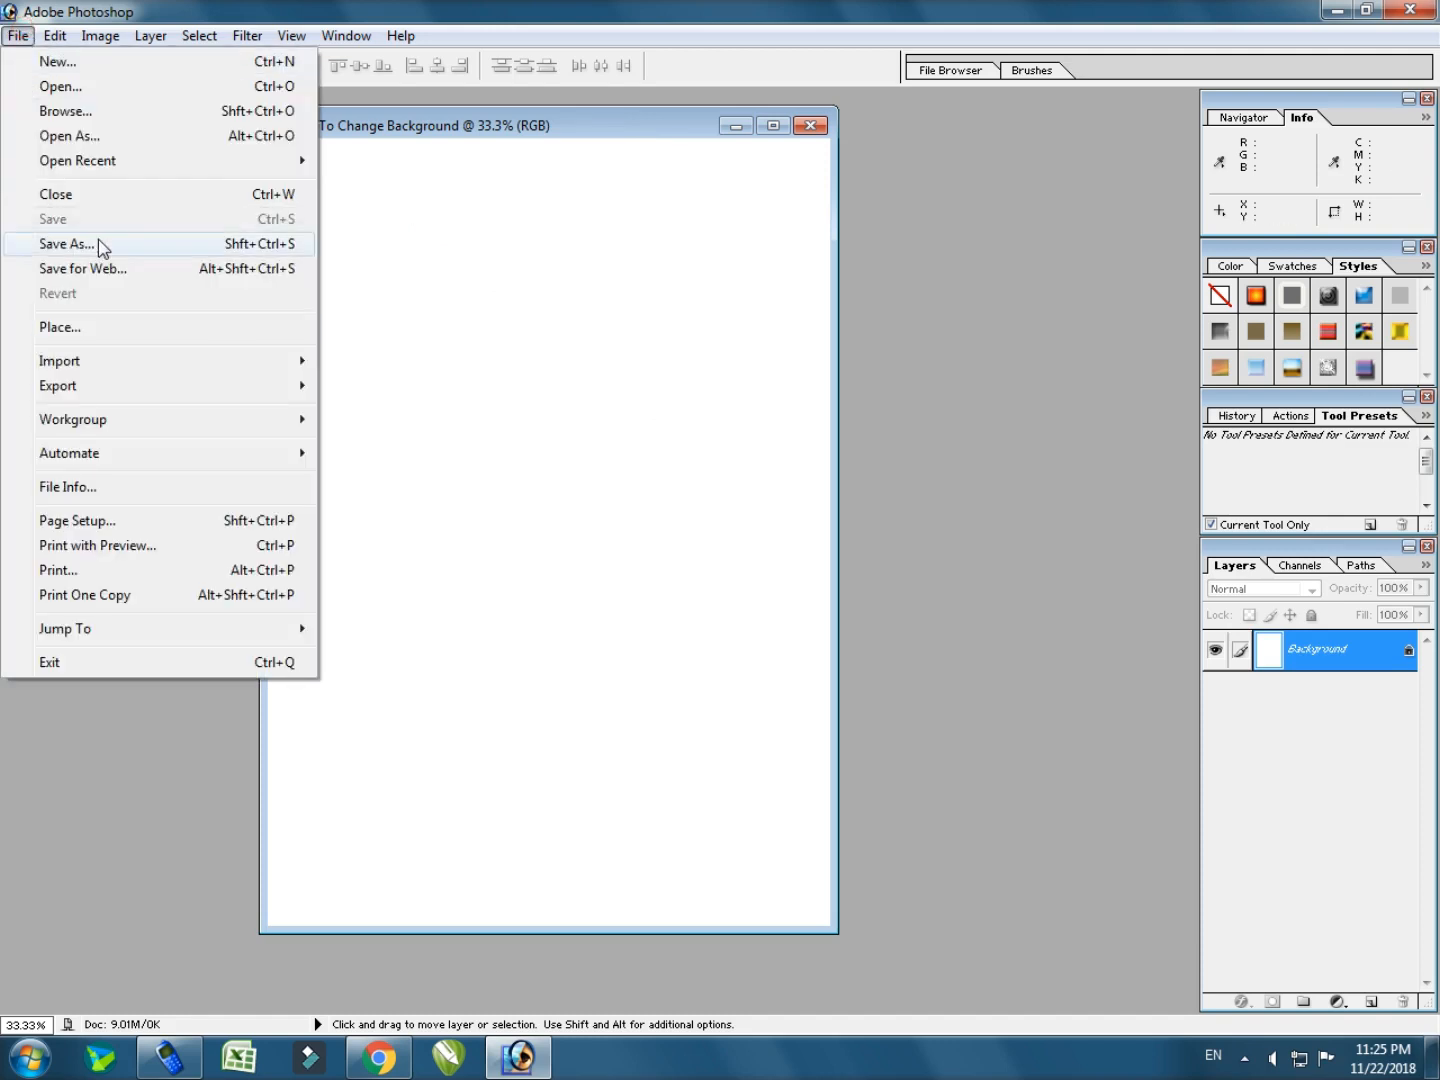
left_click(100, 244)
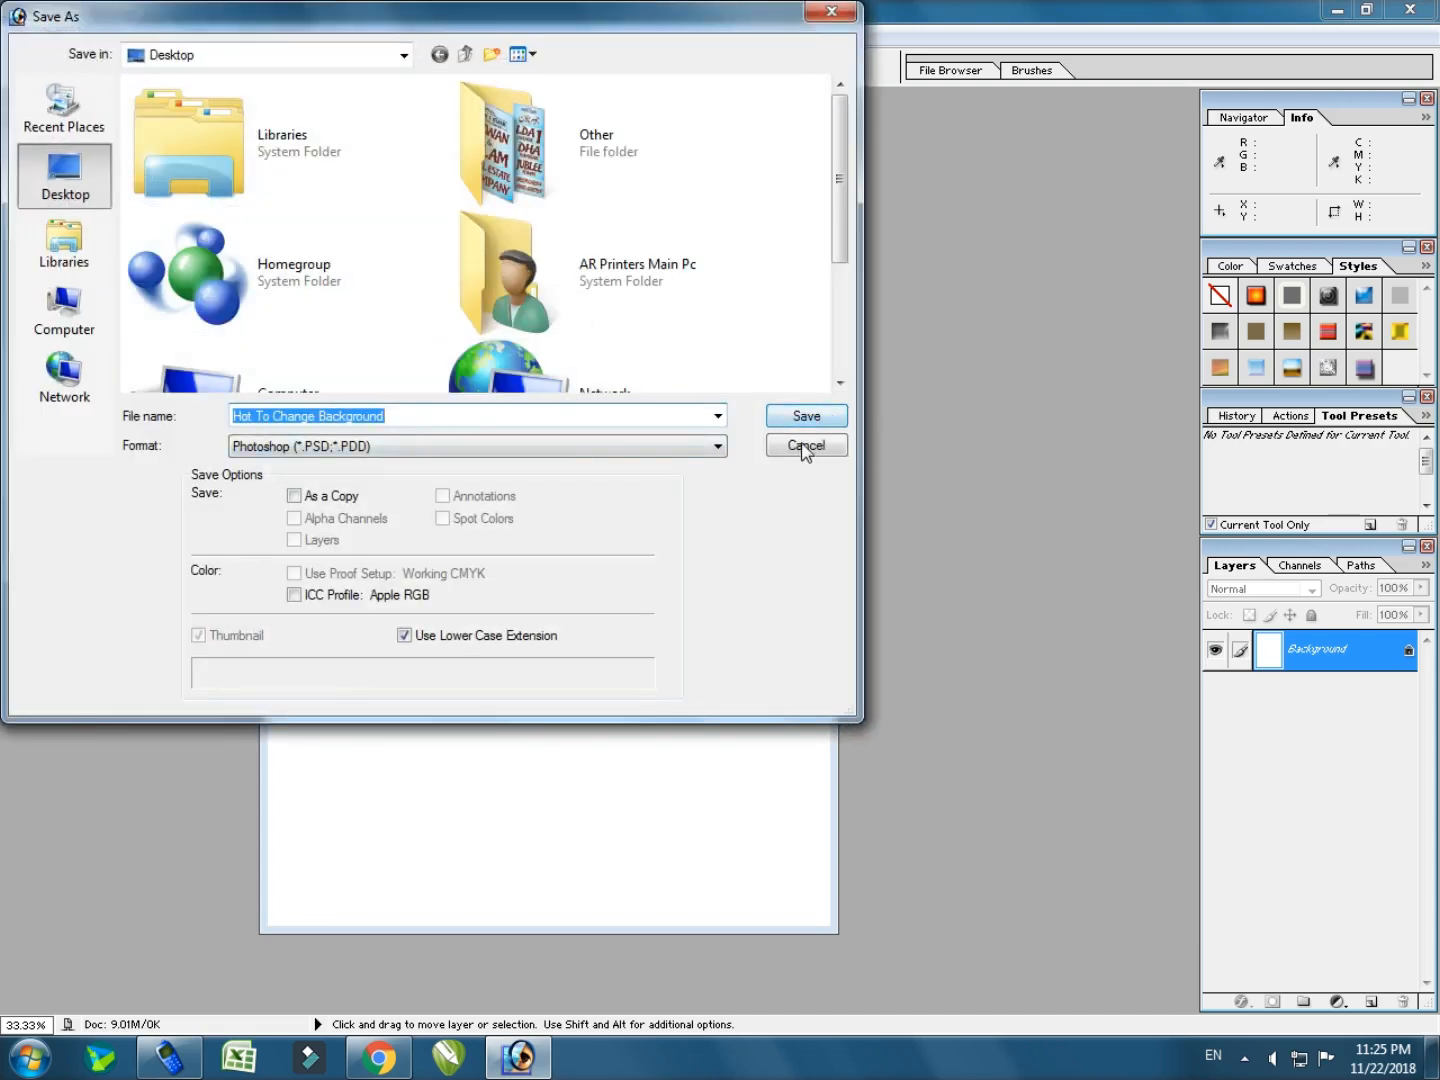
left_click(250, 414)
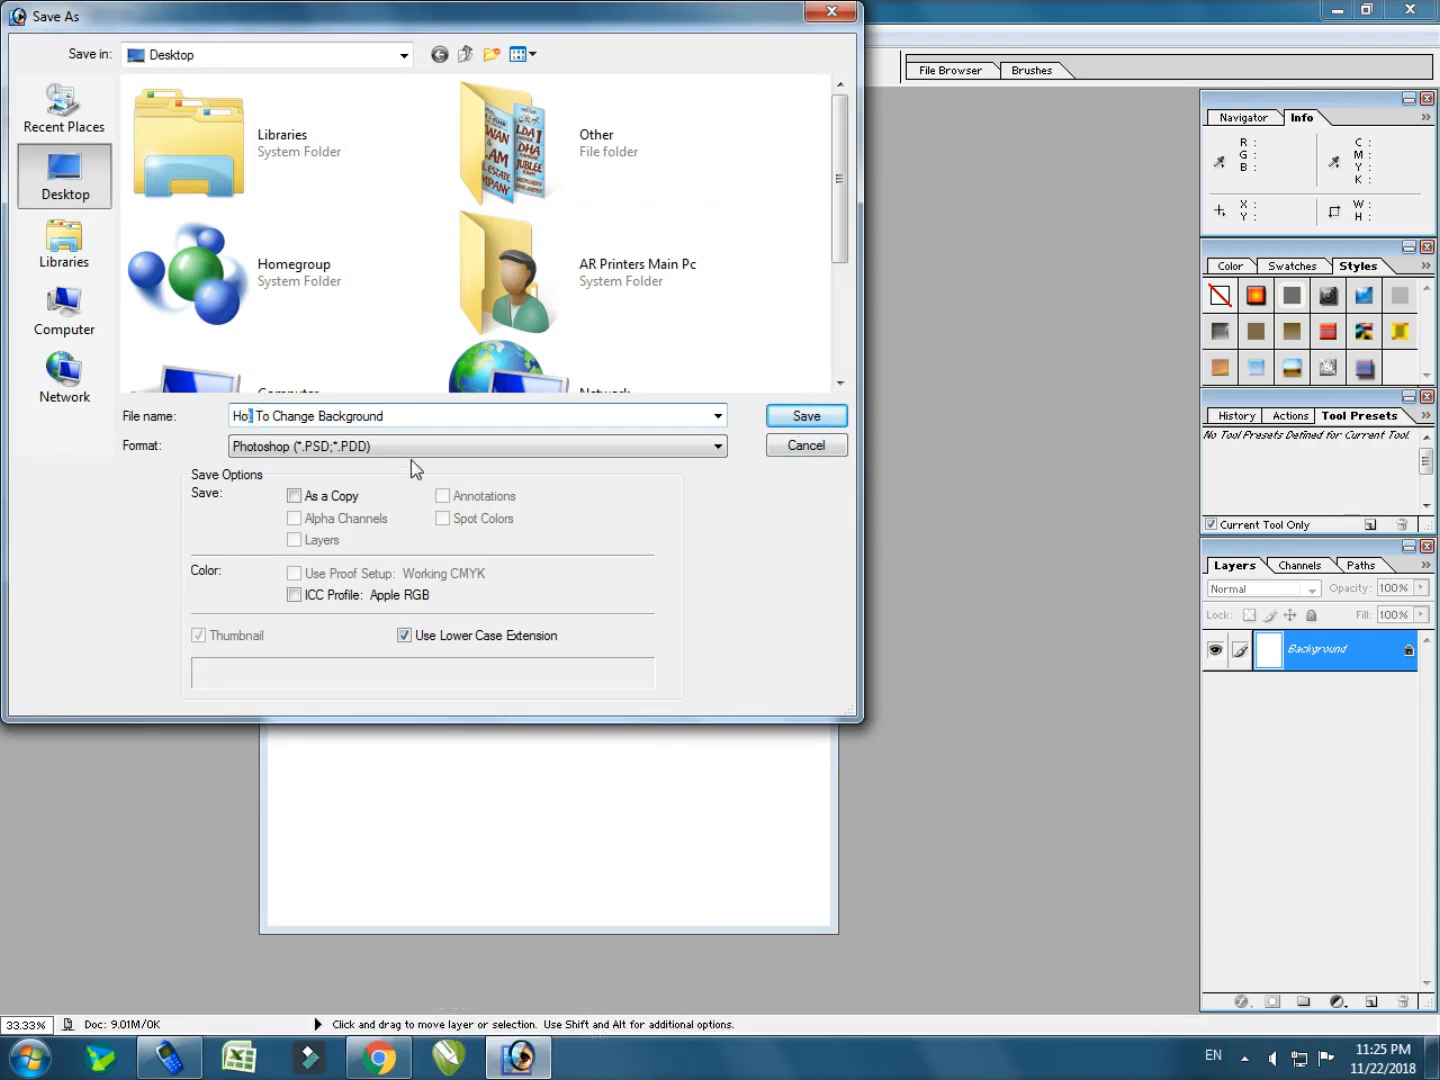
type("w")
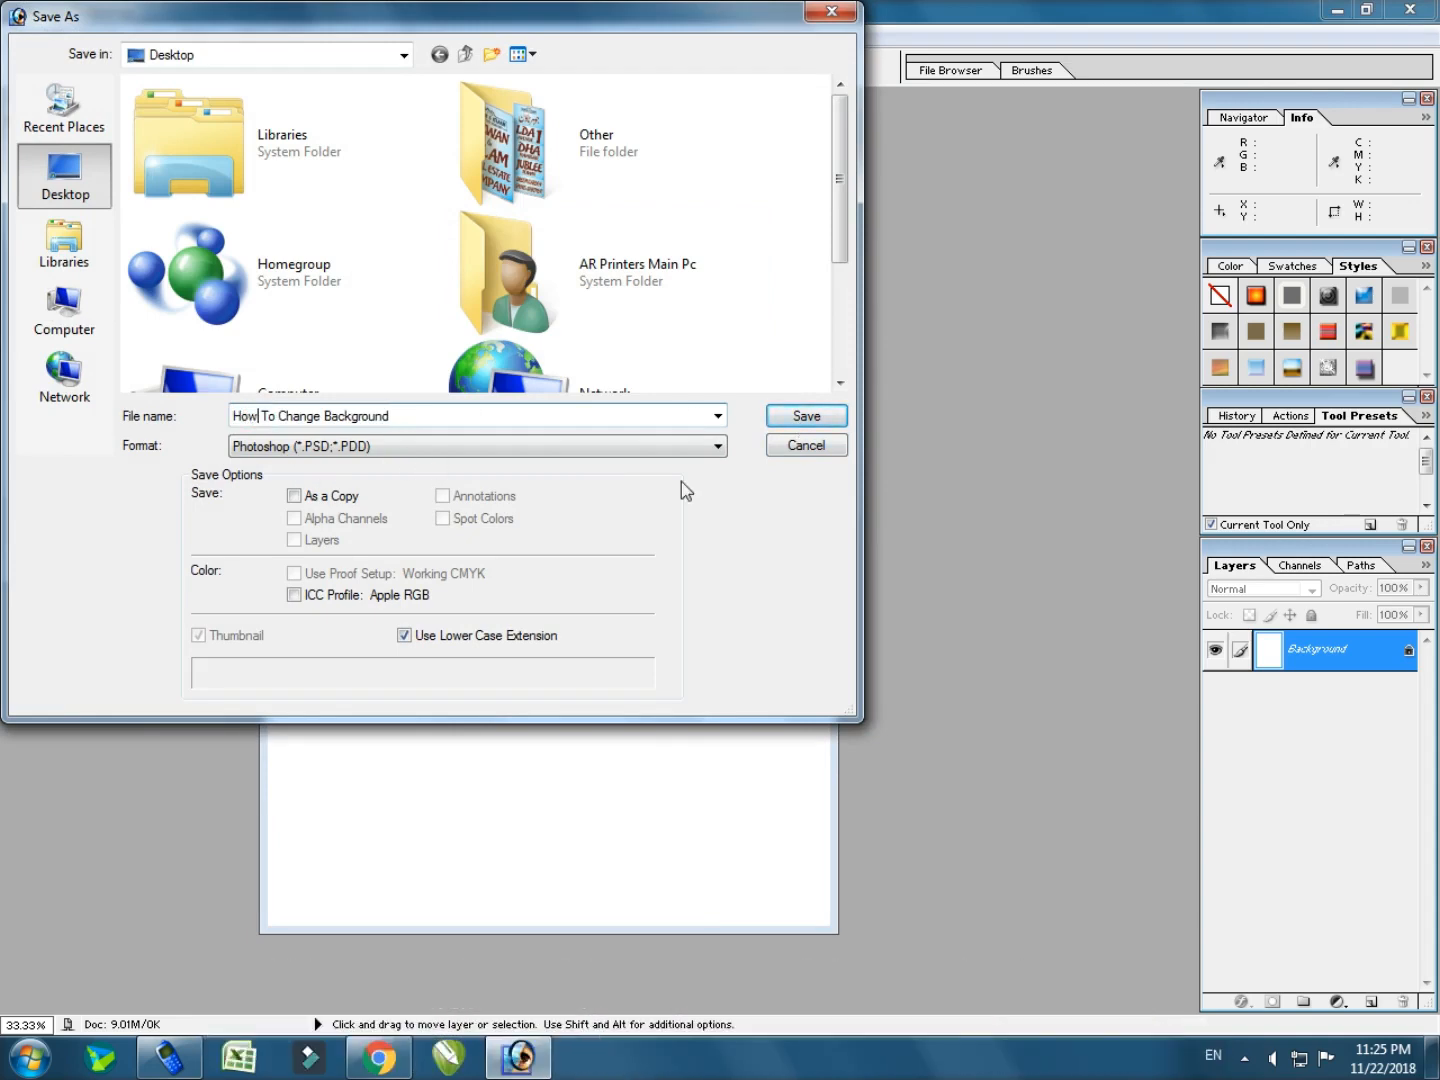
left_click(806, 416)
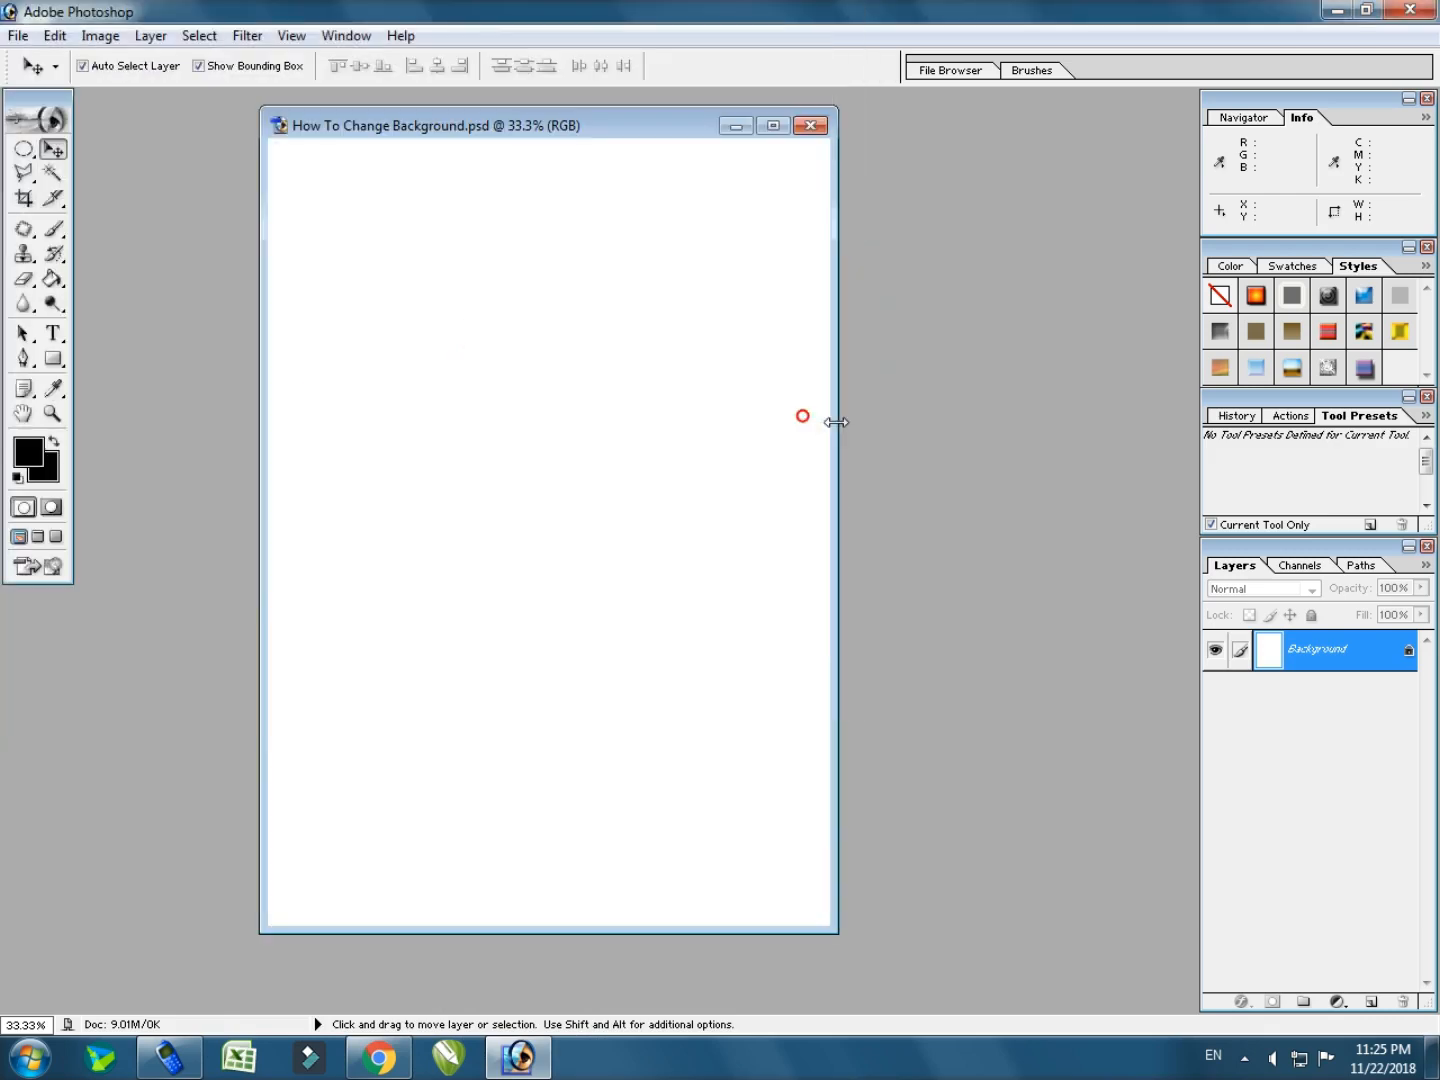
Move the blank document's window aside and open 0 (11).jpg and 13.-Singapore.jpg from the Desktop, discarding both embedded color profiles.
left_click_drag(404, 137, 450, 141)
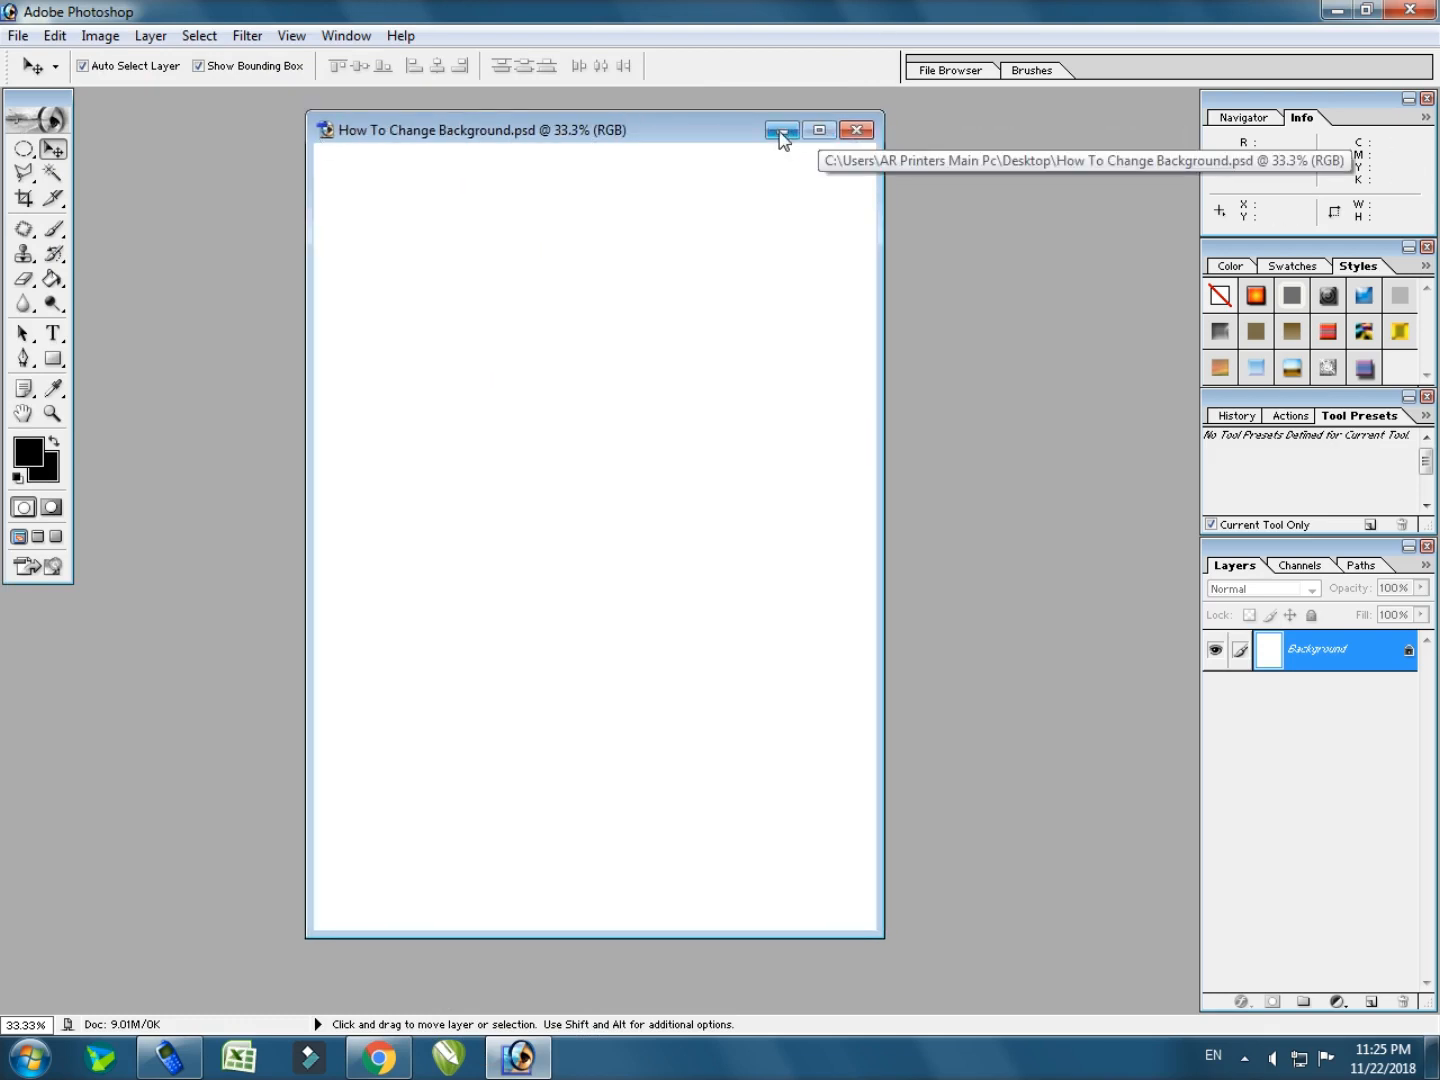
left_click_drag(643, 136, 111, 137)
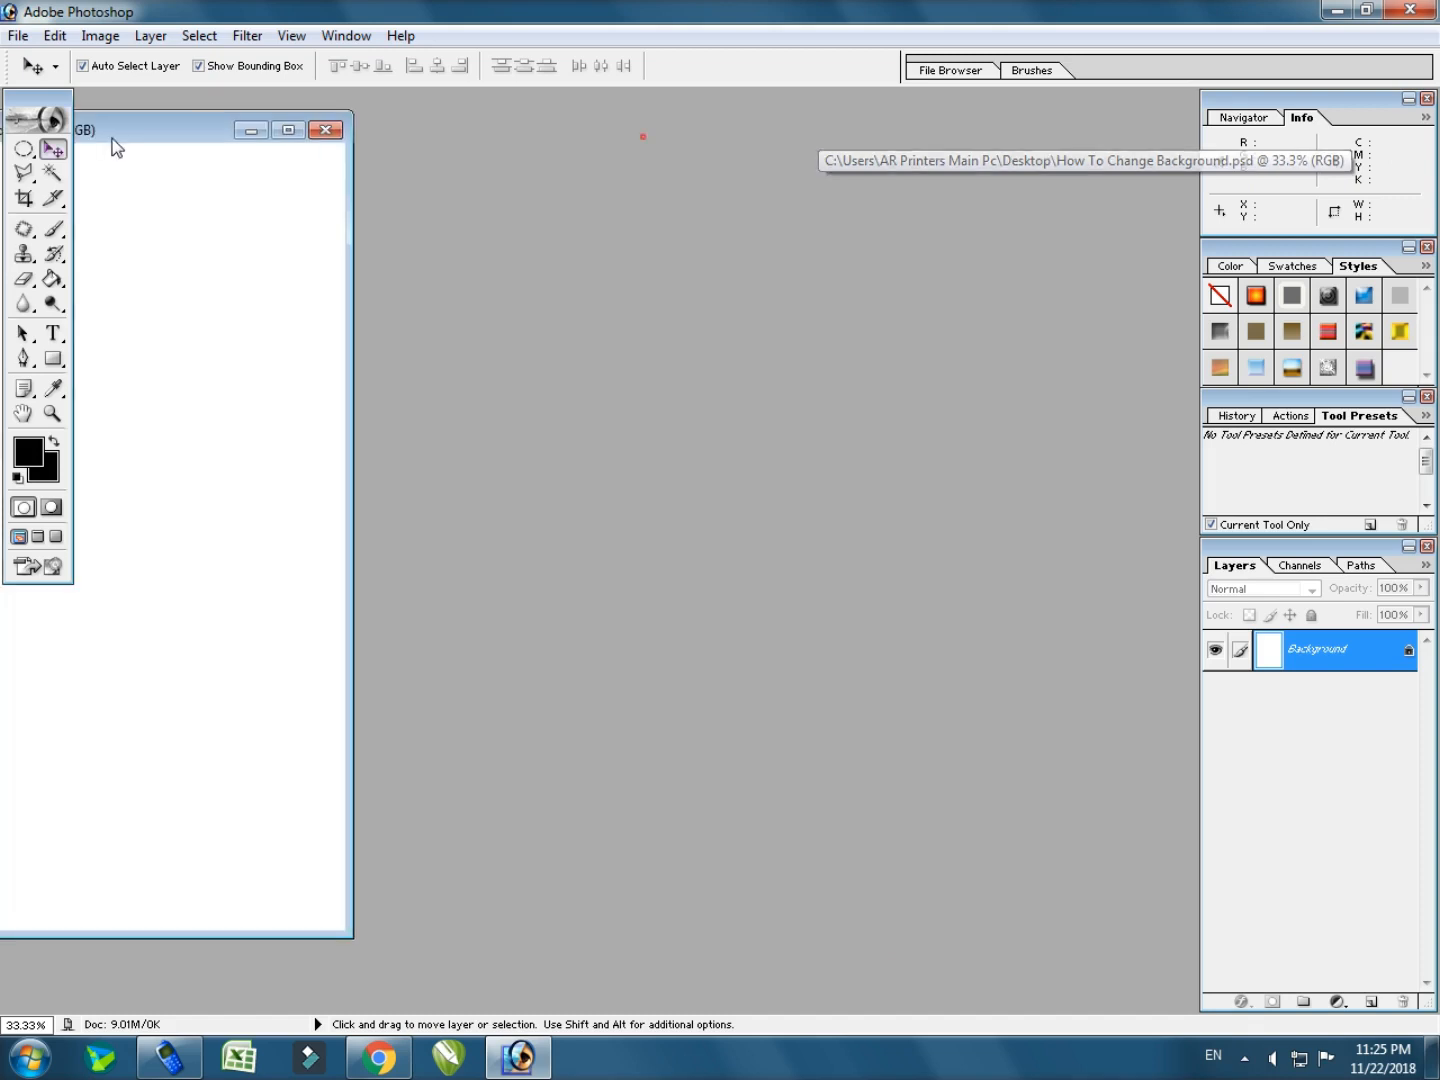
double_click(553, 229)
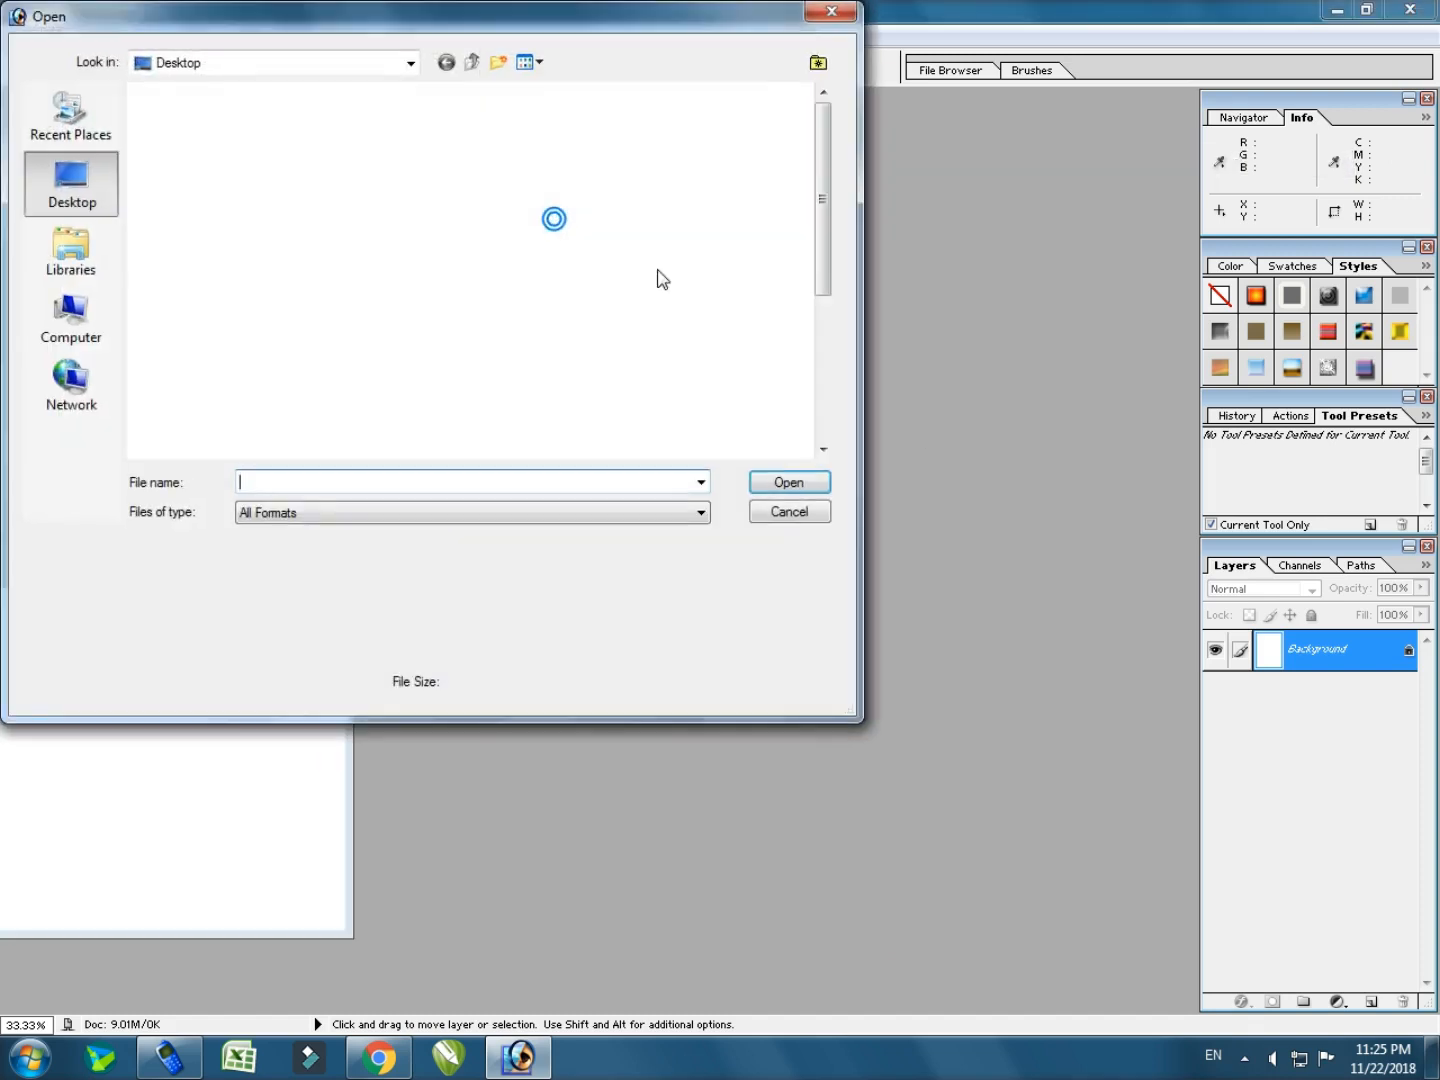
left_click(829, 14)
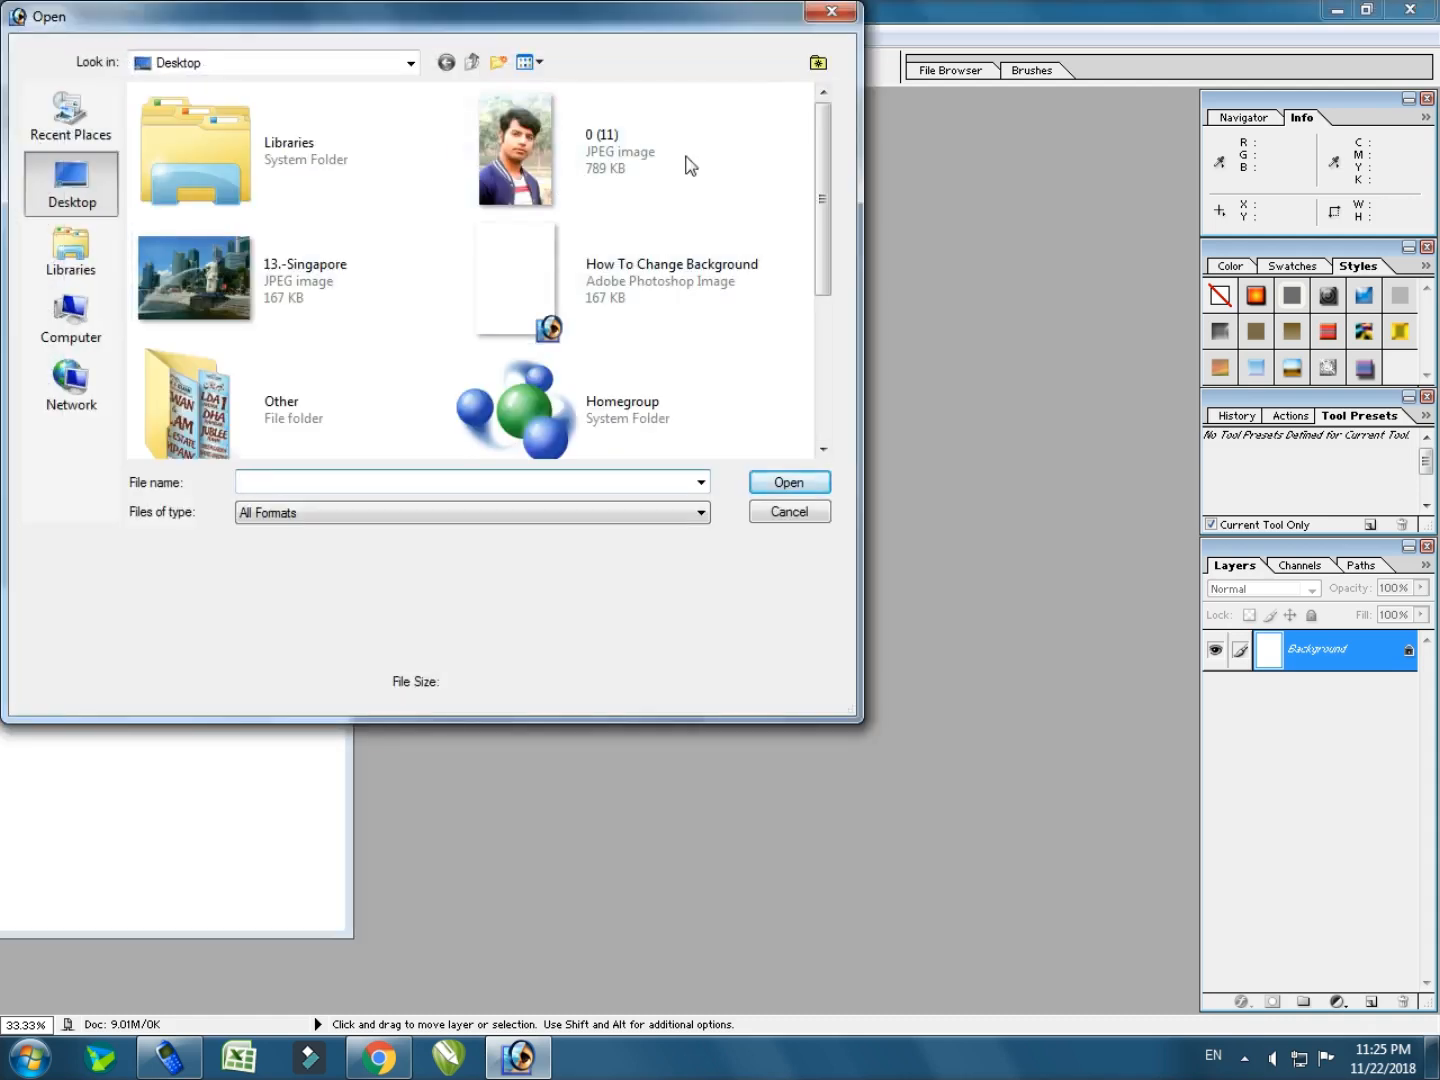
left_click(590, 158)
left_click(220, 272, "ctrl")
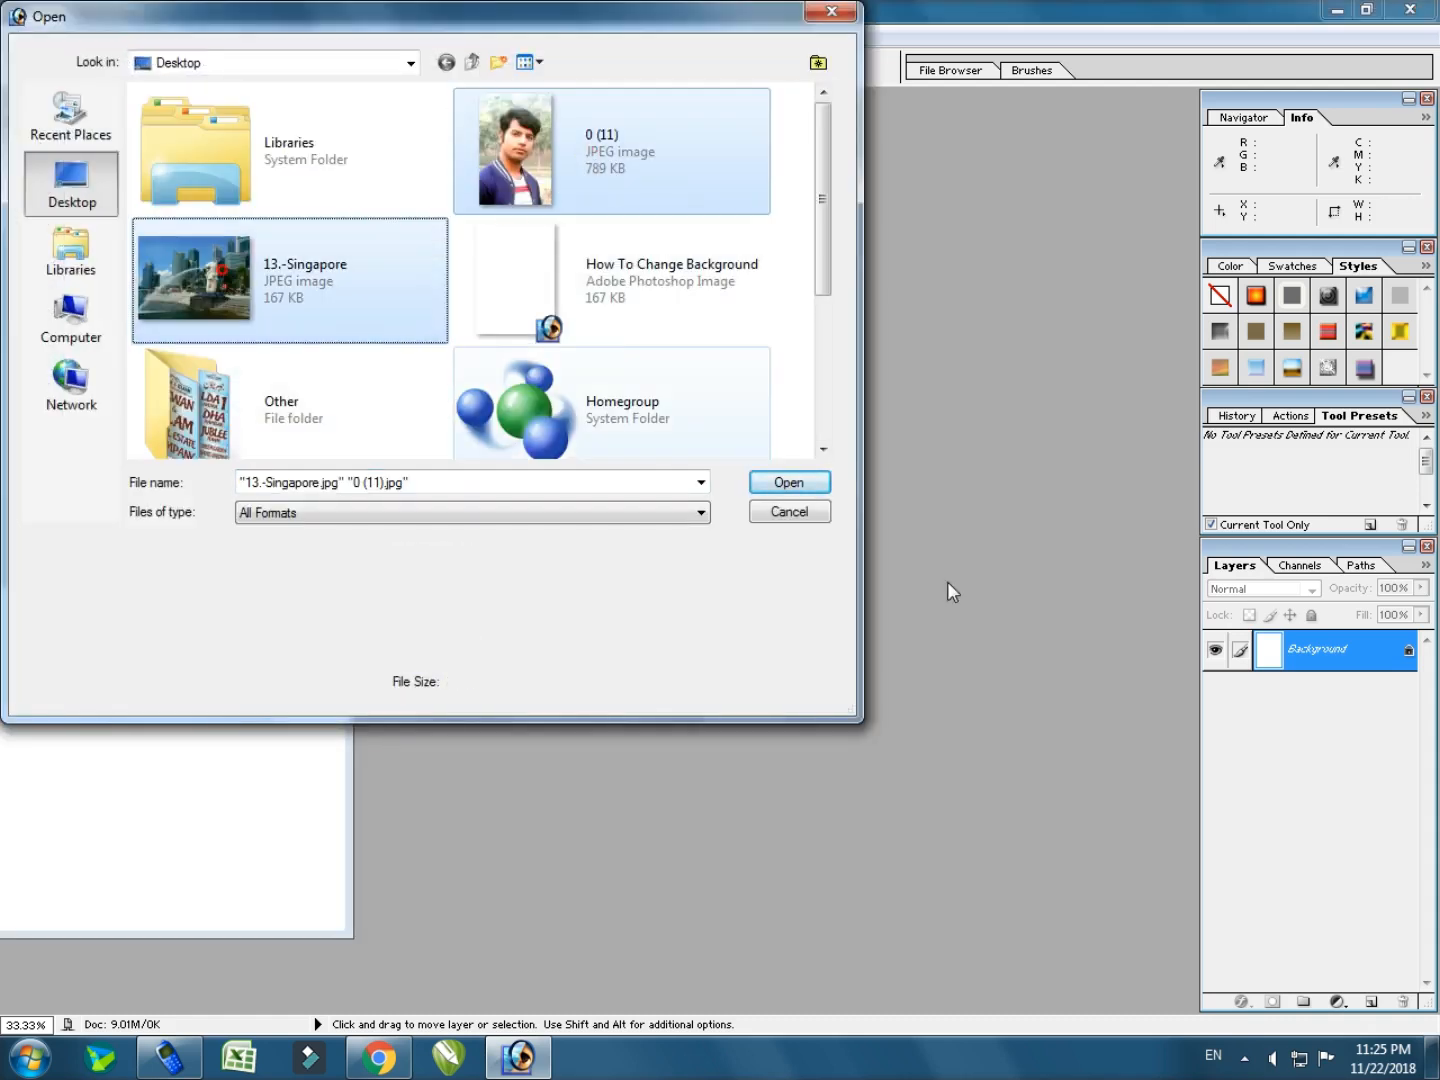
left_click(789, 482)
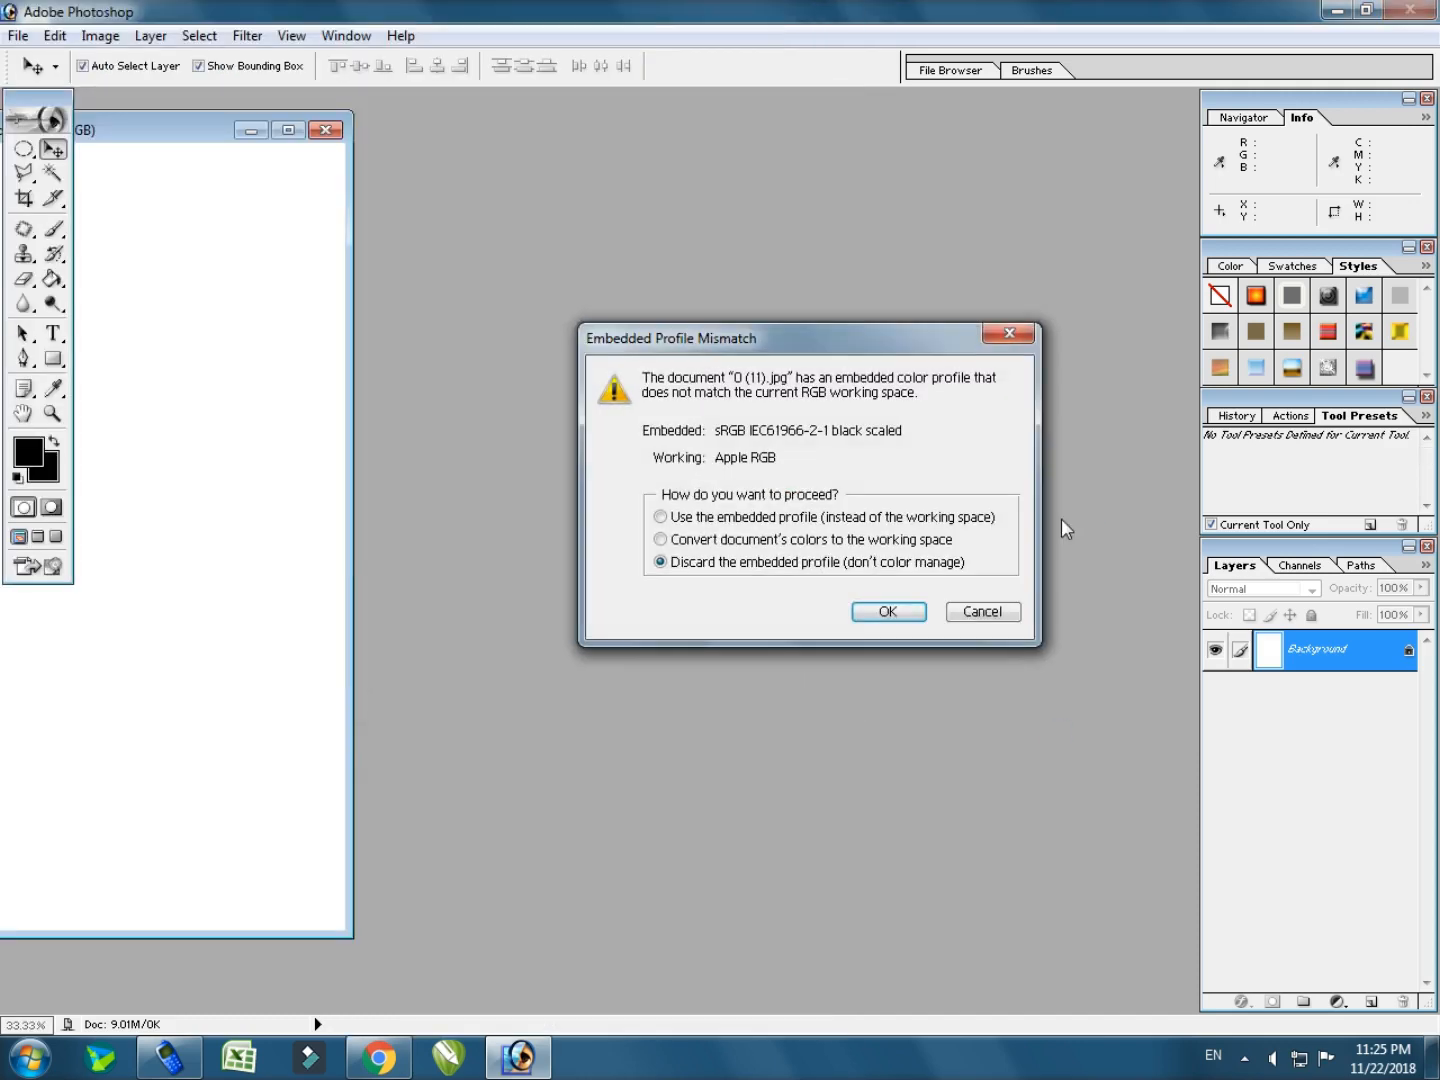
left_click(890, 611)
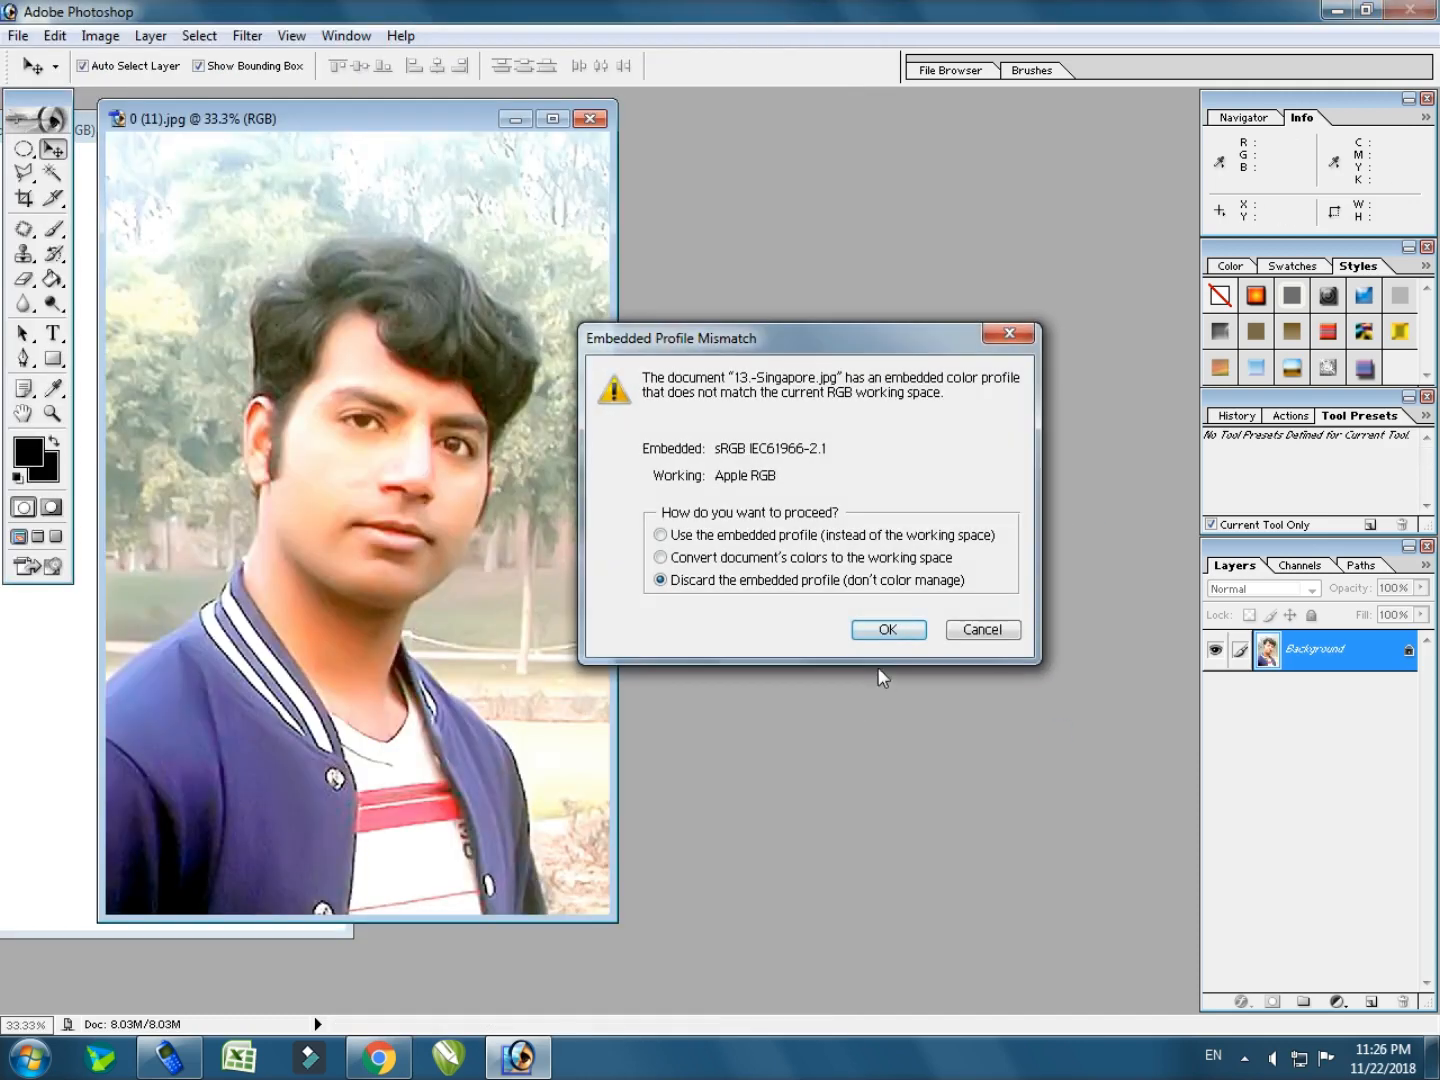
left_click(889, 628)
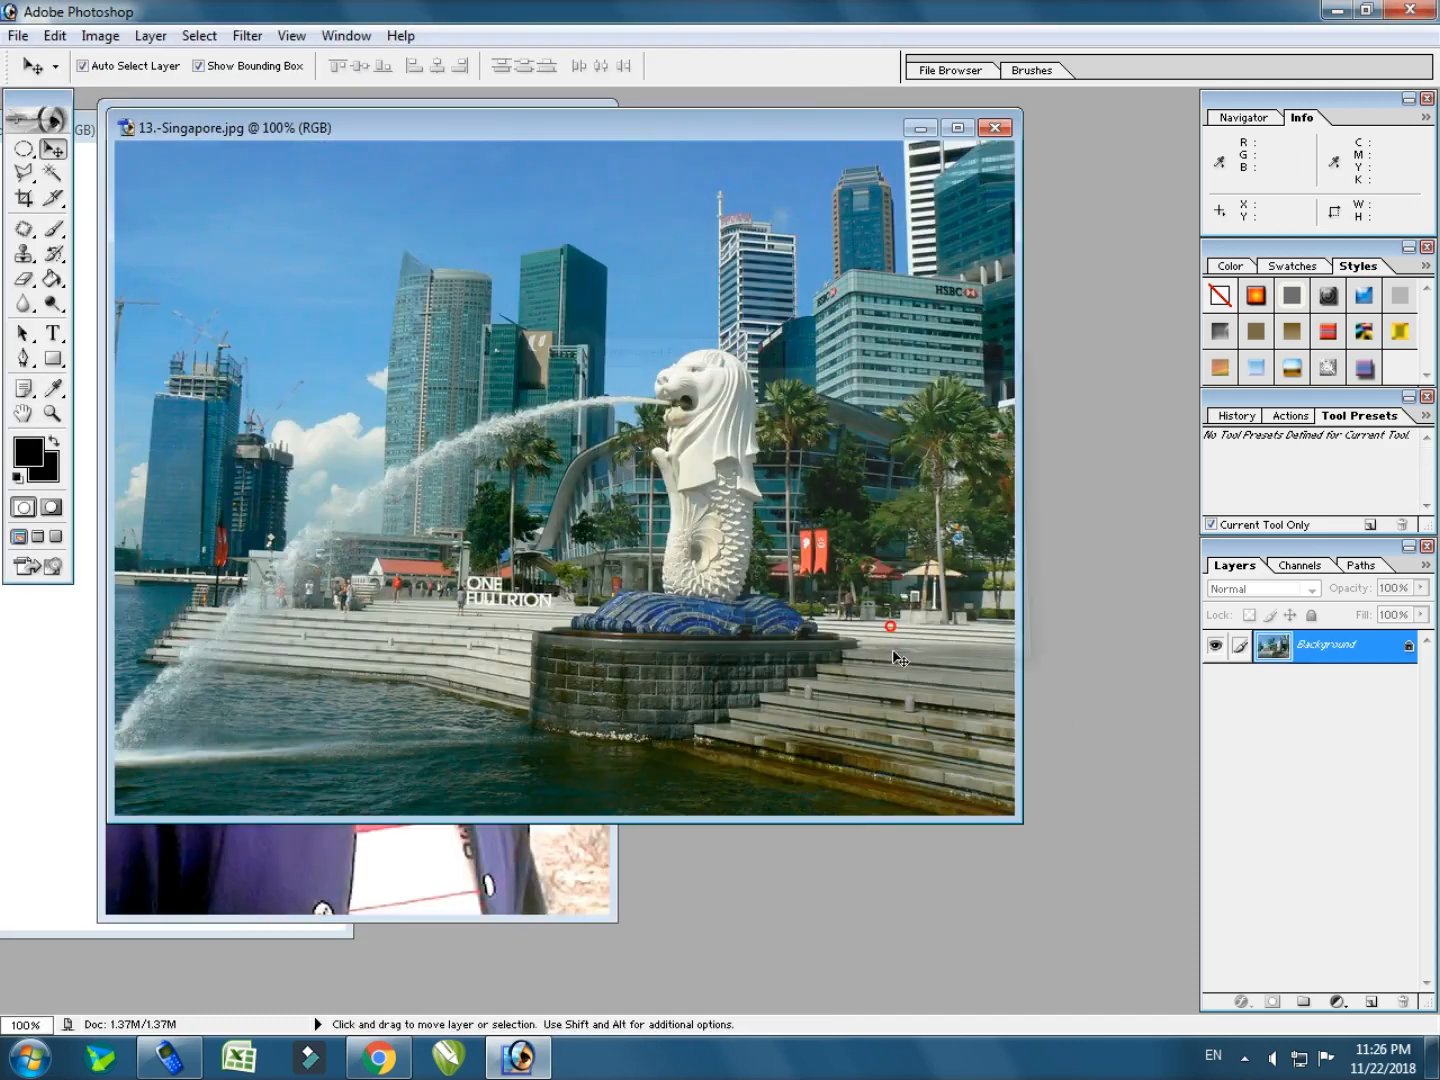
Bring each photo's window to the front in turn, then minimize the 13.-Singapore.jpg window.
left_click_drag(774, 129, 1034, 152)
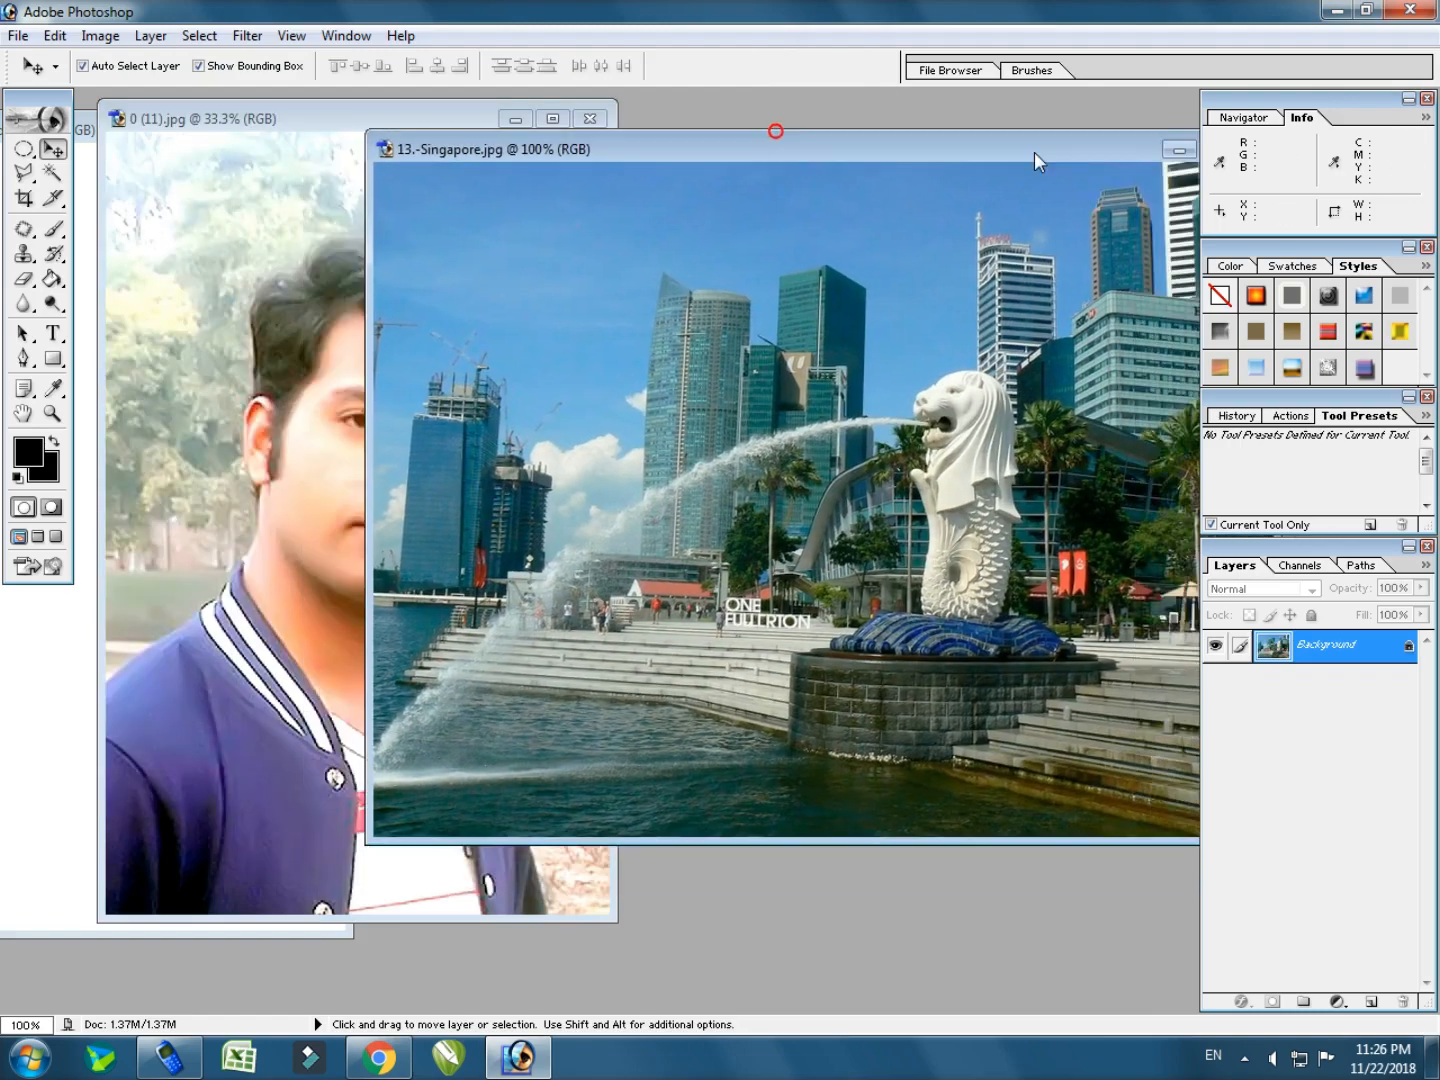
left_click(341, 119)
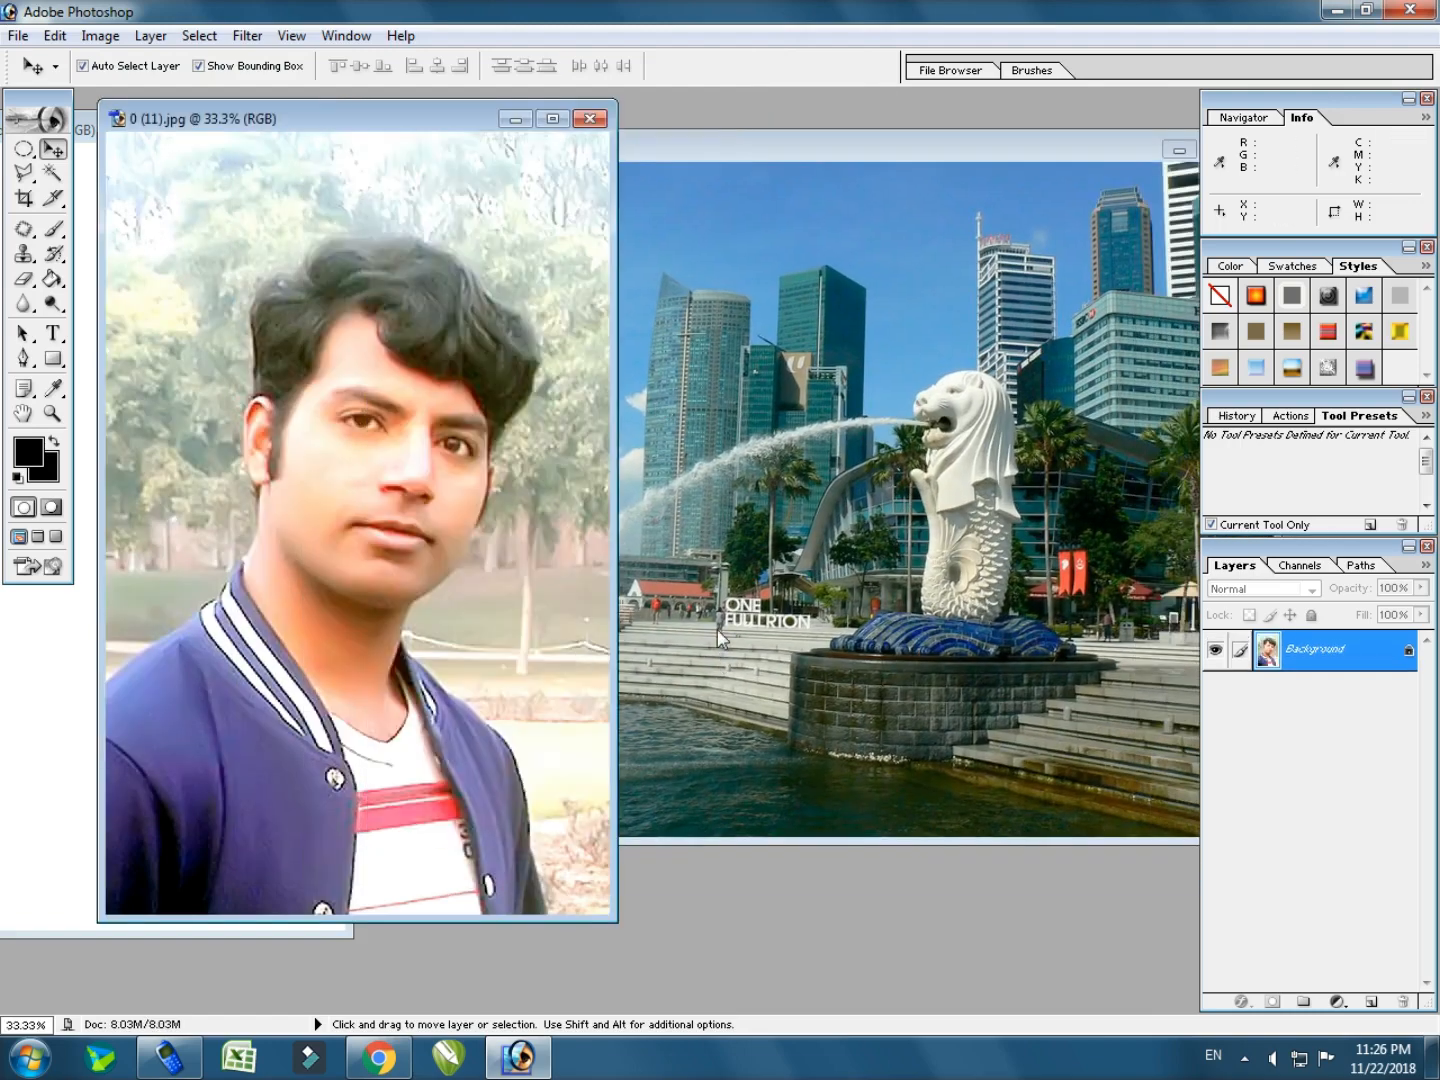
left_click(1090, 148)
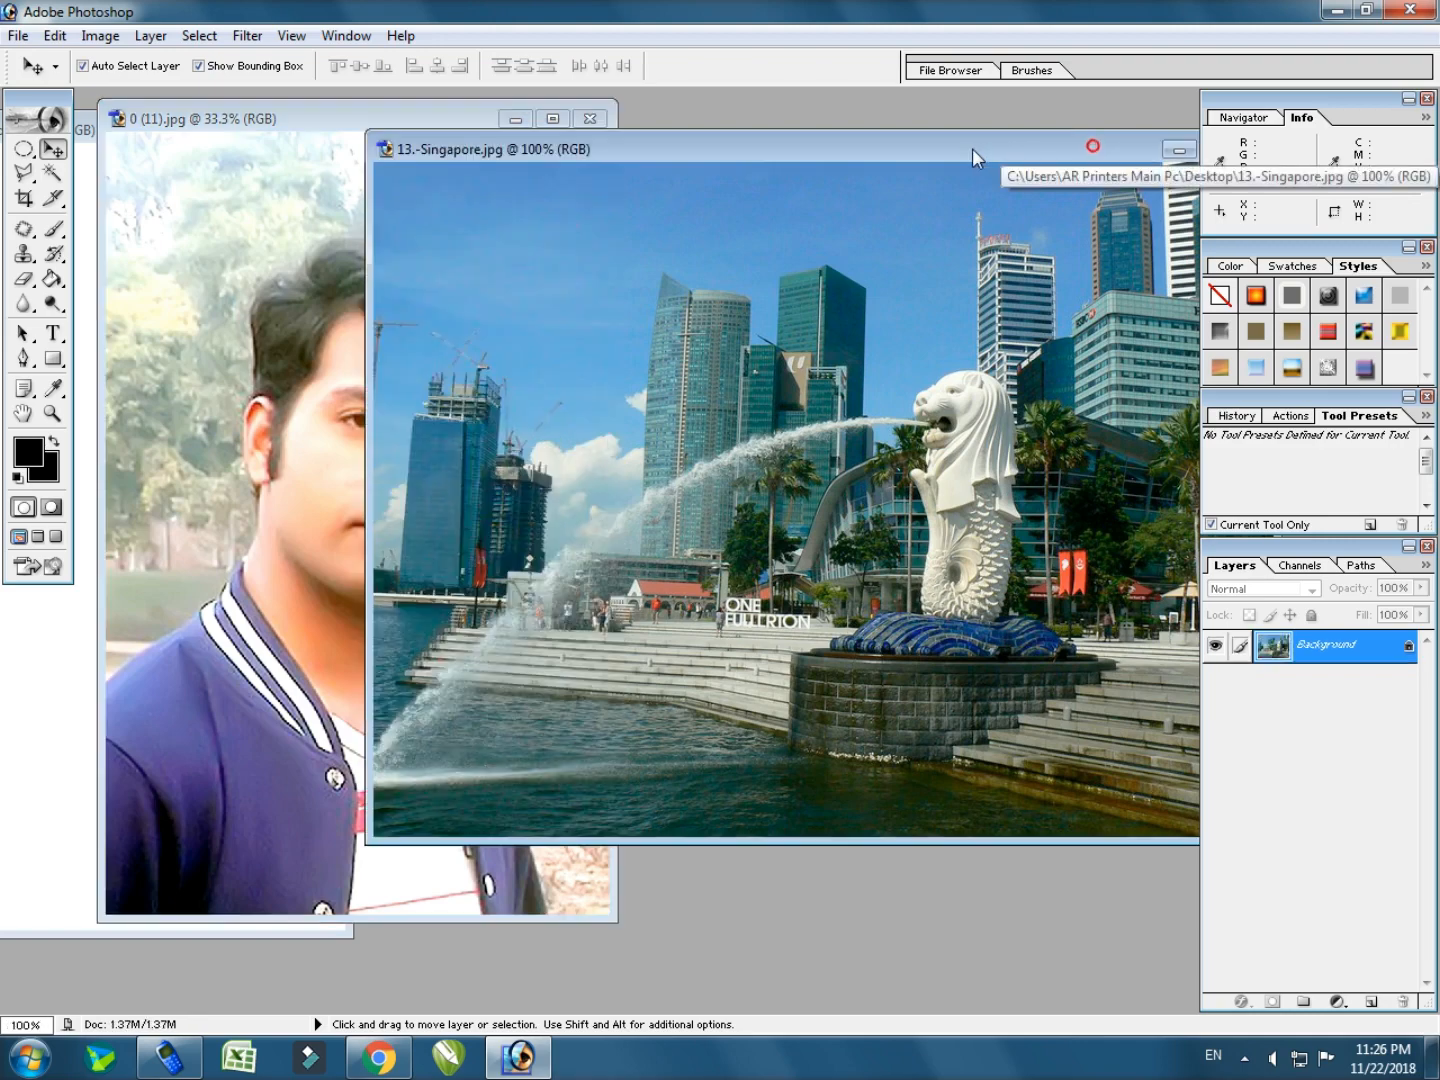
left_click_drag(972, 150, 785, 140)
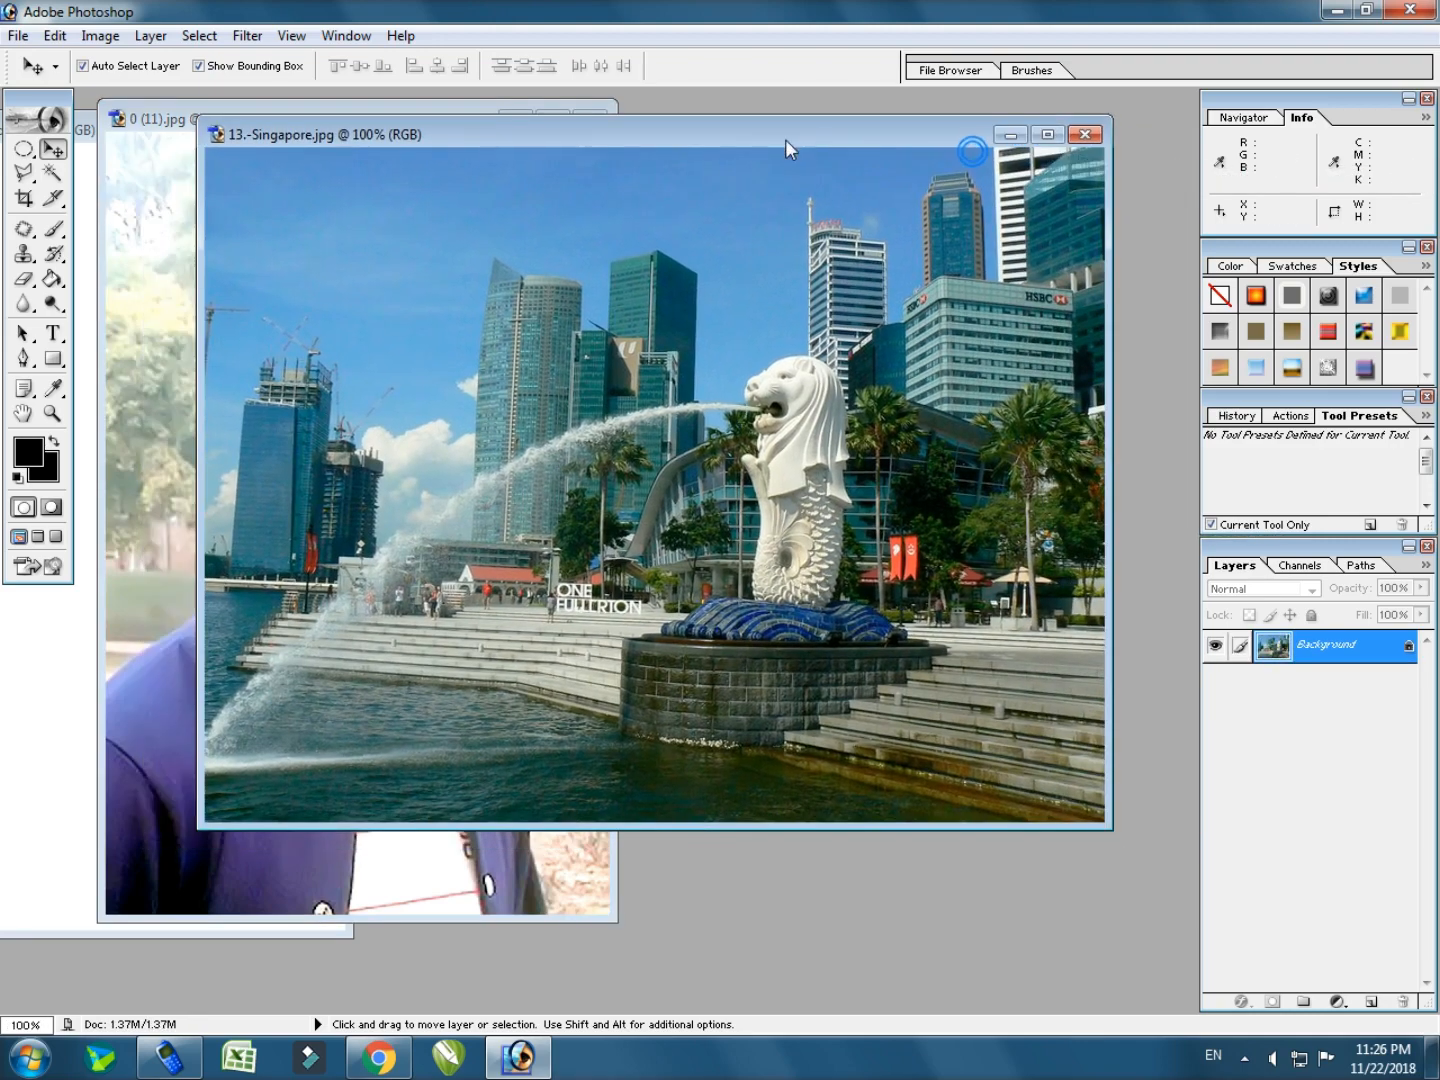
left_click(1010, 139)
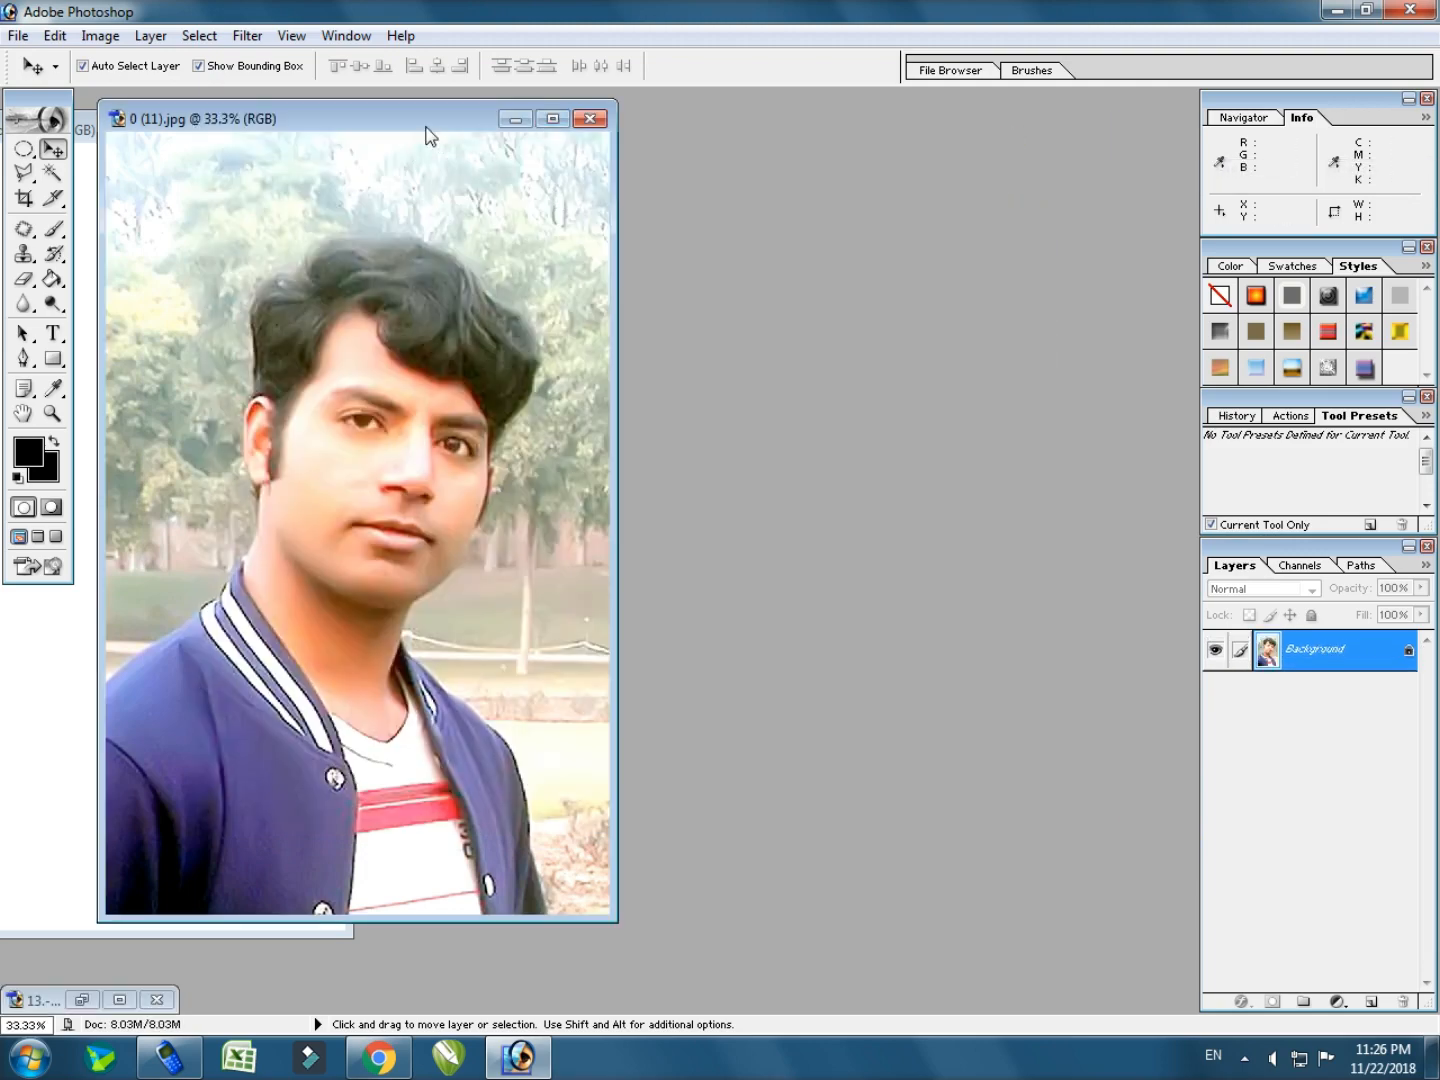
Minimize the How To Change Background.psd window and maximize the 0 (11).jpg portrait.
left_click_drag(427, 128, 822, 143)
left_click(251, 131)
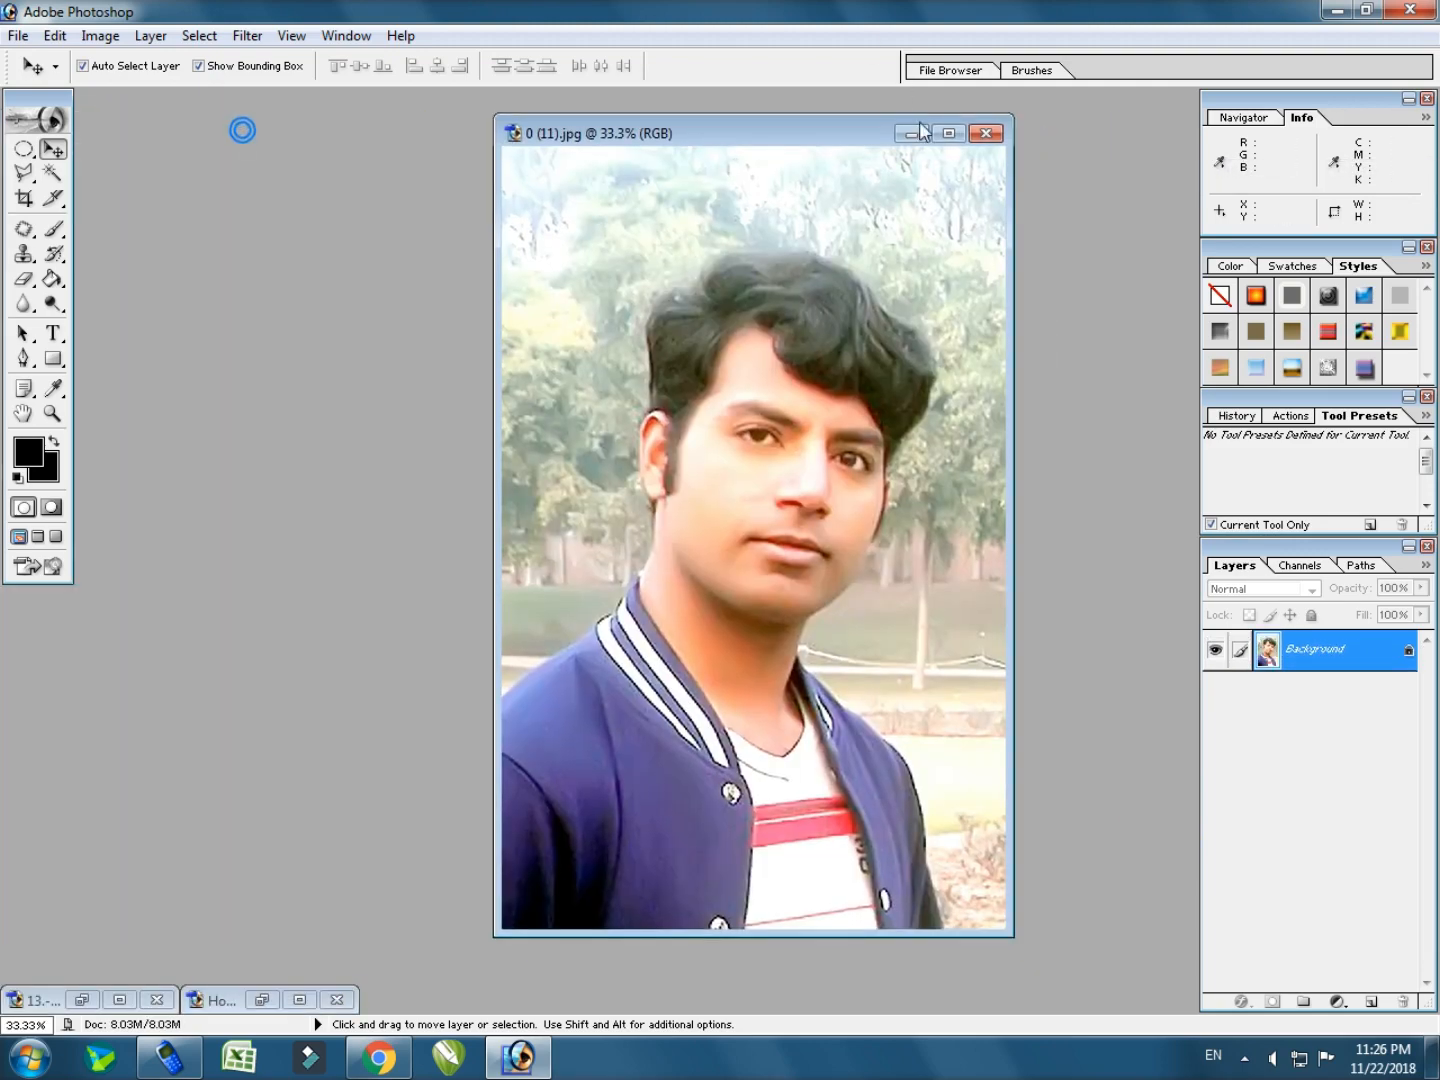
left_click(949, 134)
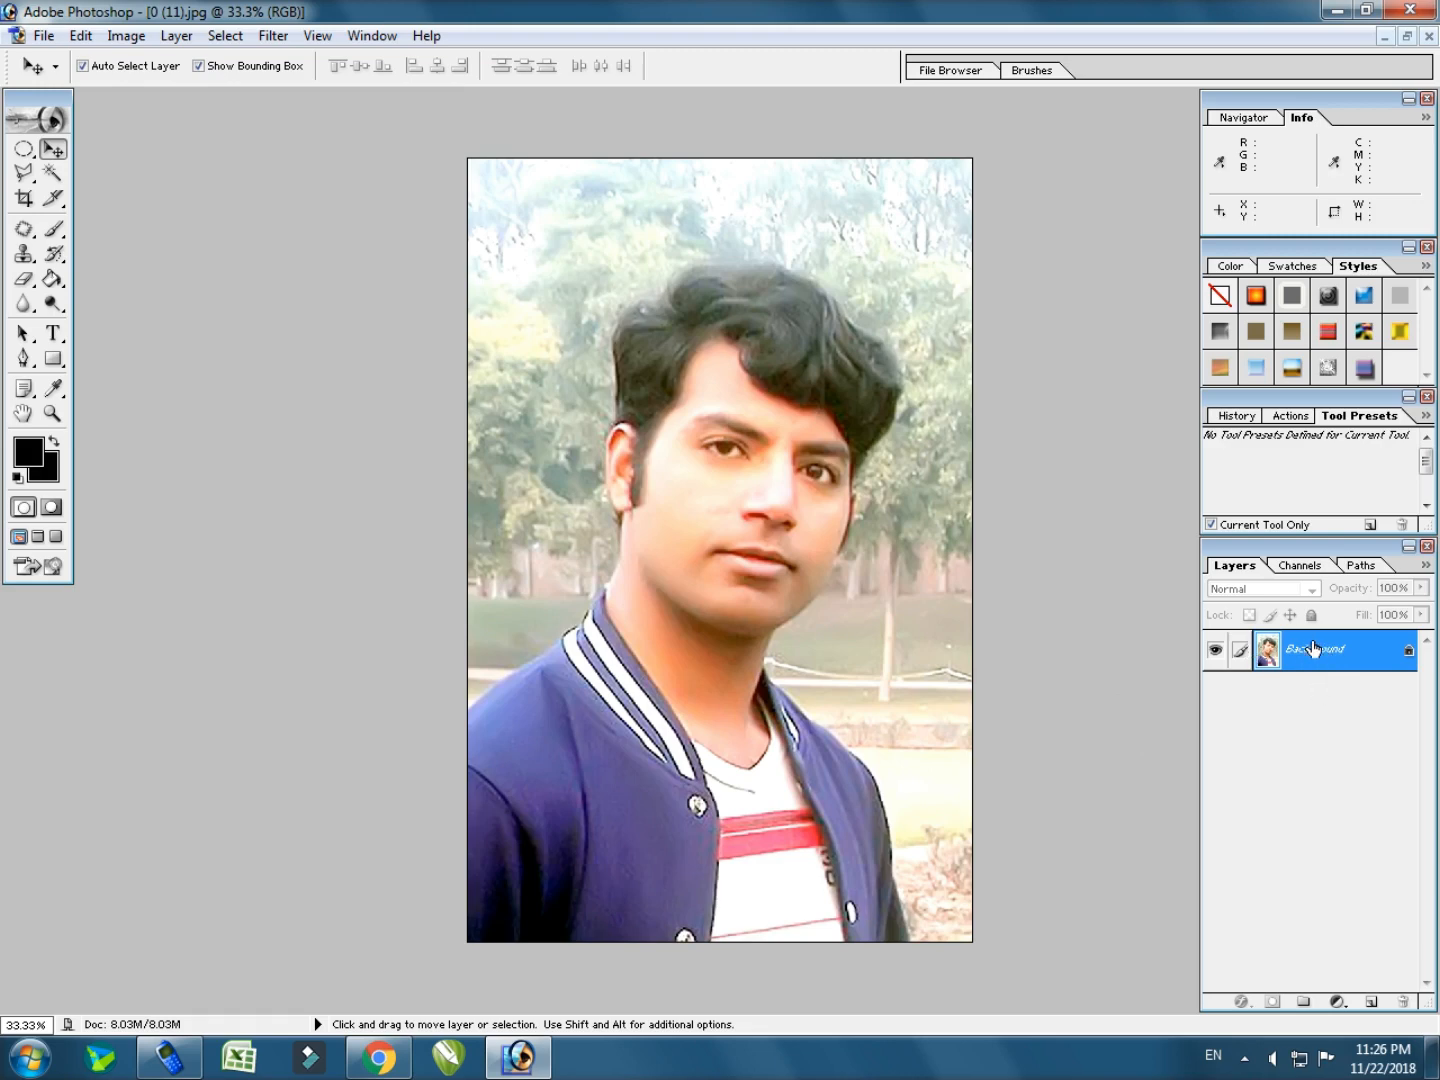
Reset the default colors, enter Quick Mask mode and start a Pen path along the shoulder from the photo's edge up to the jacket collar.
key("d")
key("q")
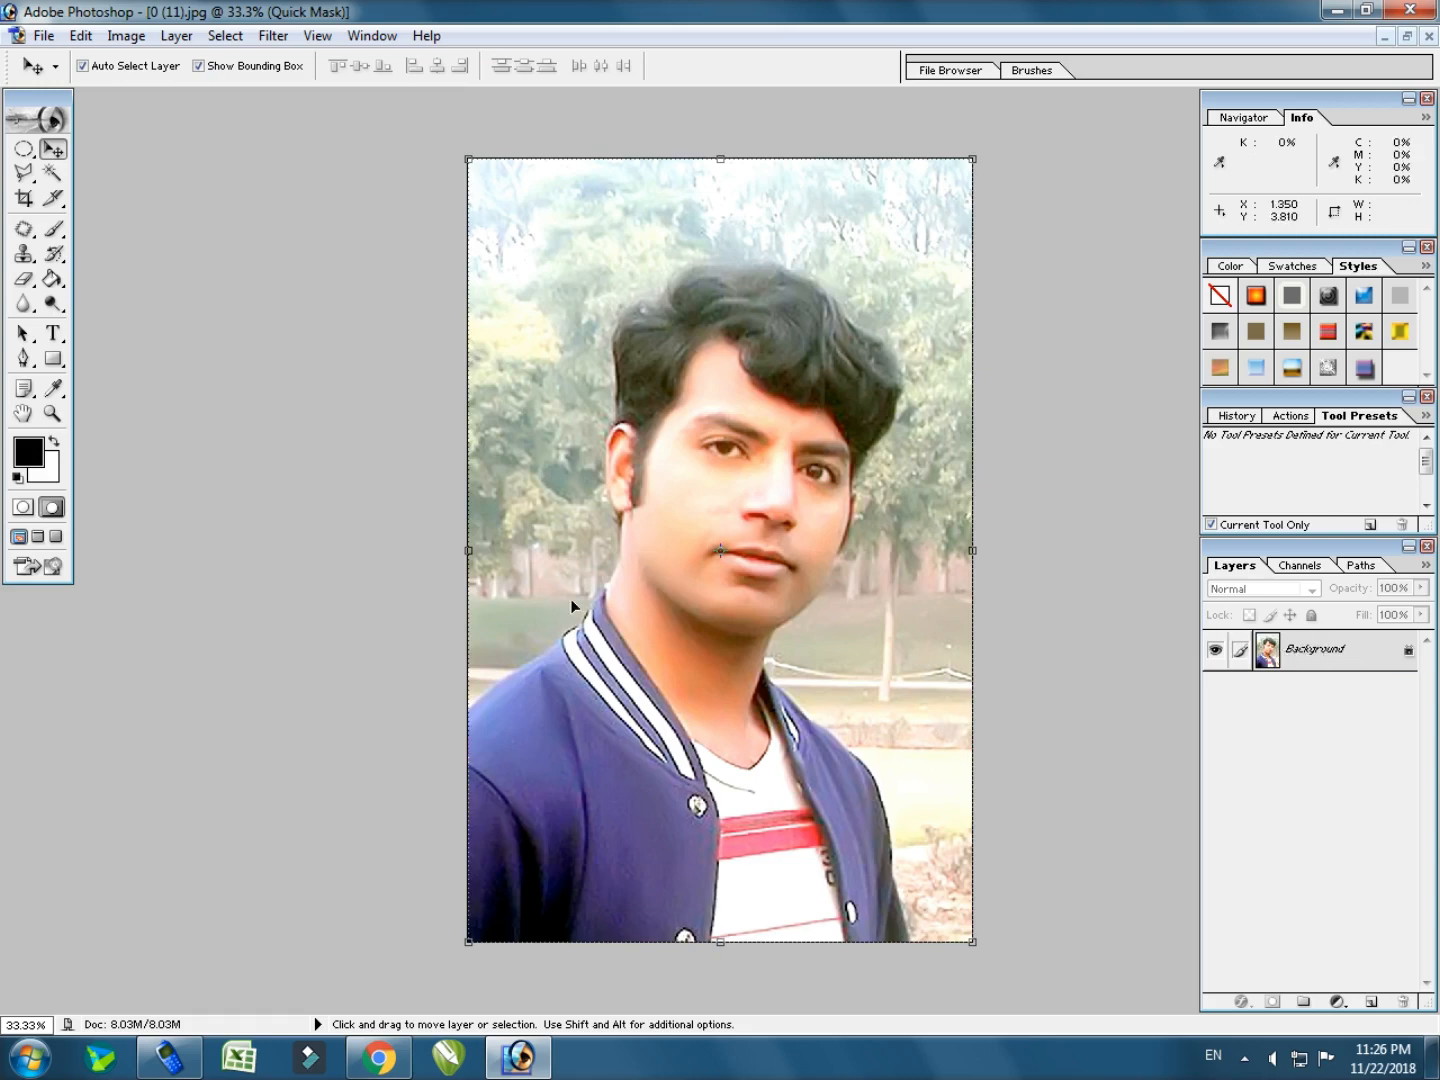
key("p")
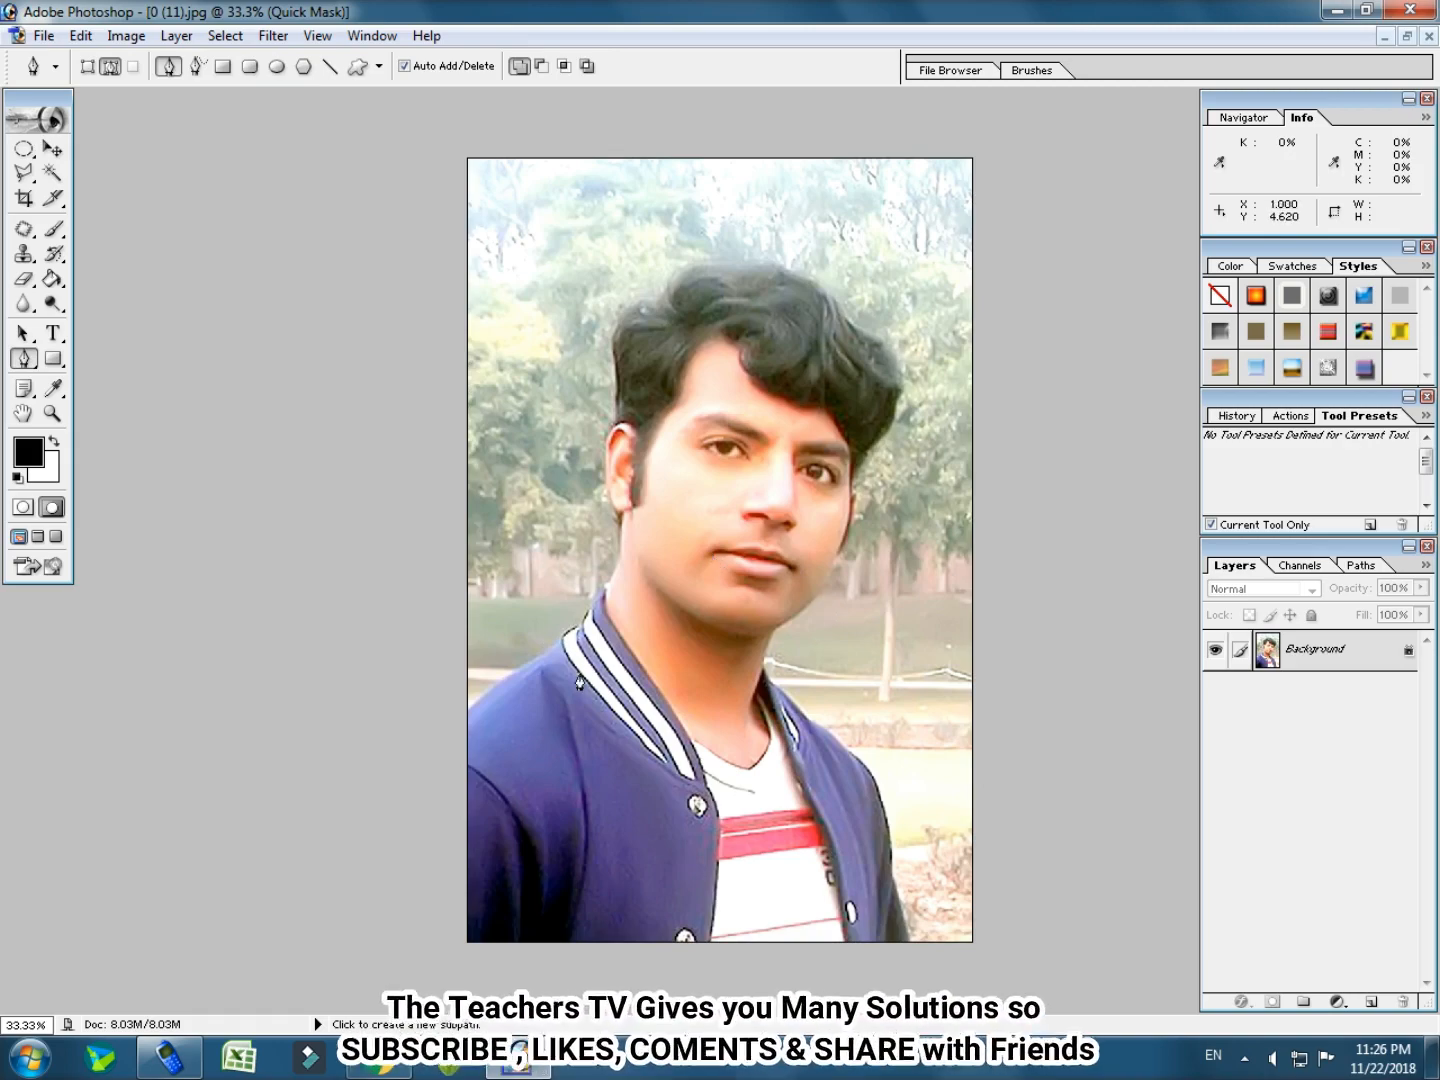
left_click(467, 709)
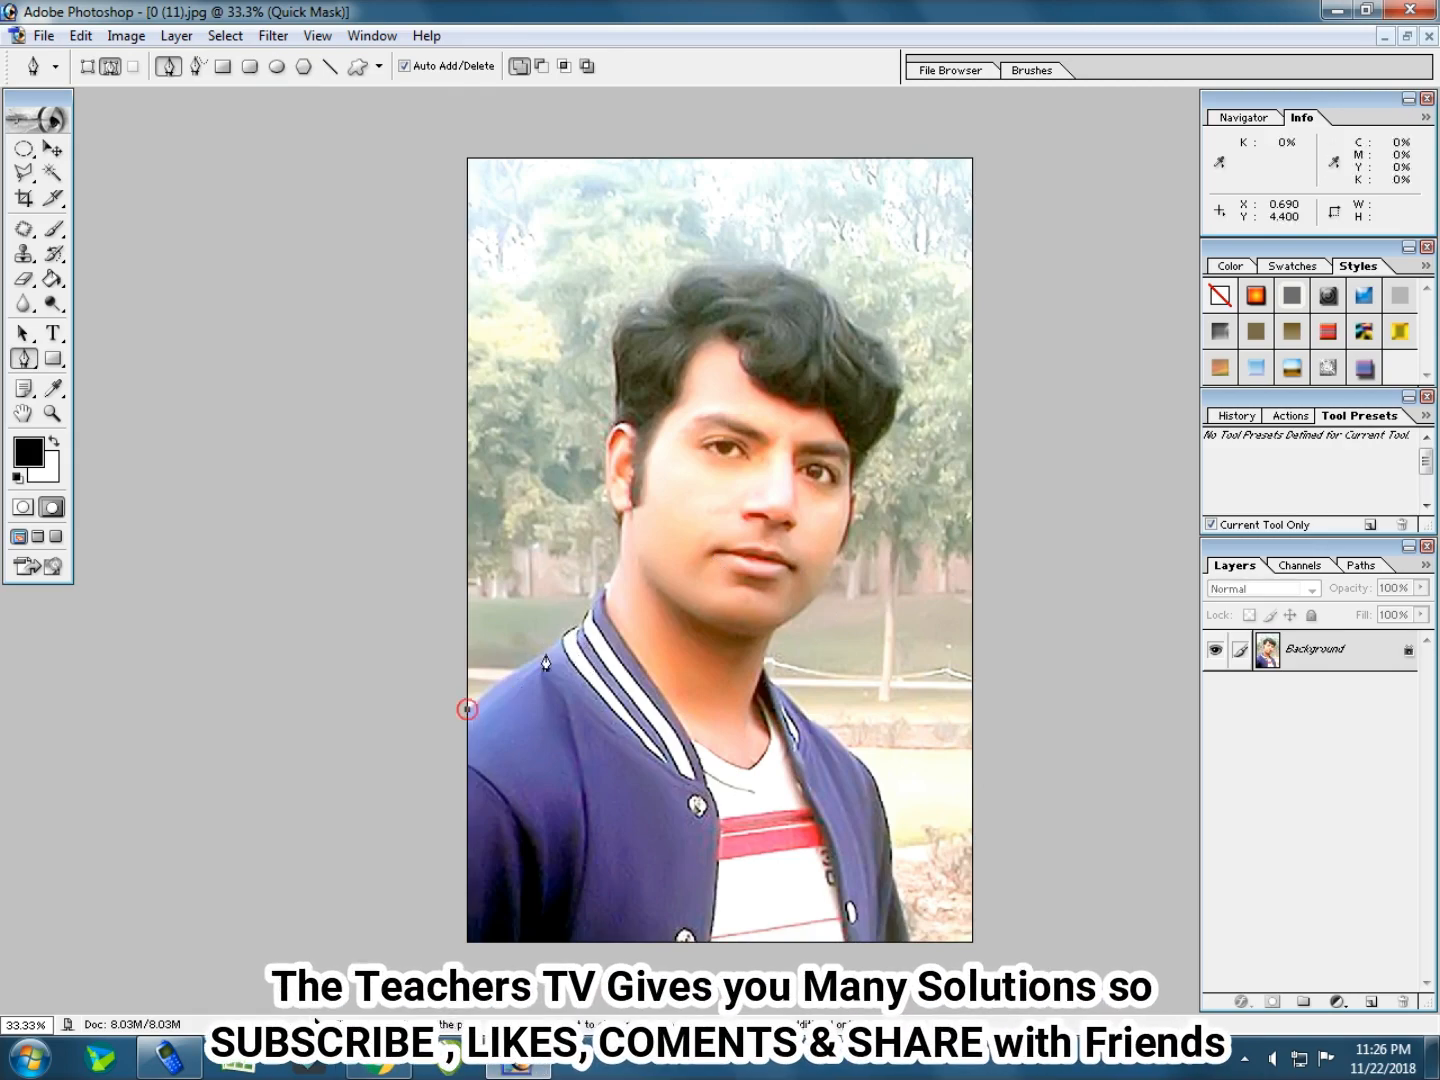
left_click(551, 651)
left_click(577, 628)
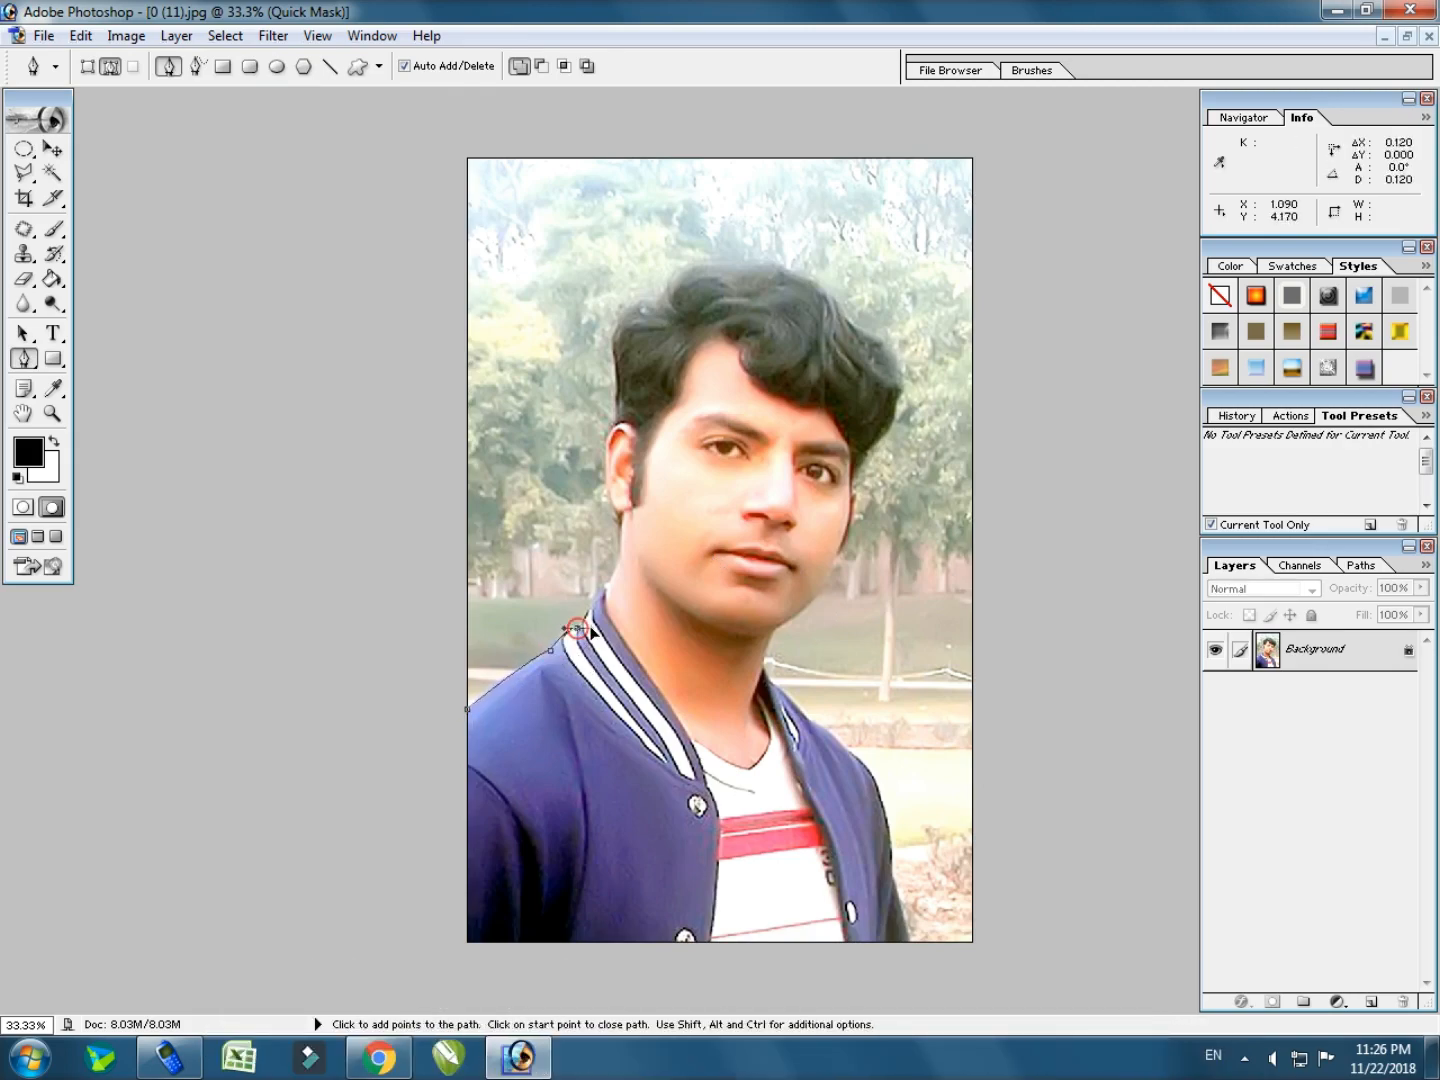
left_click(603, 590)
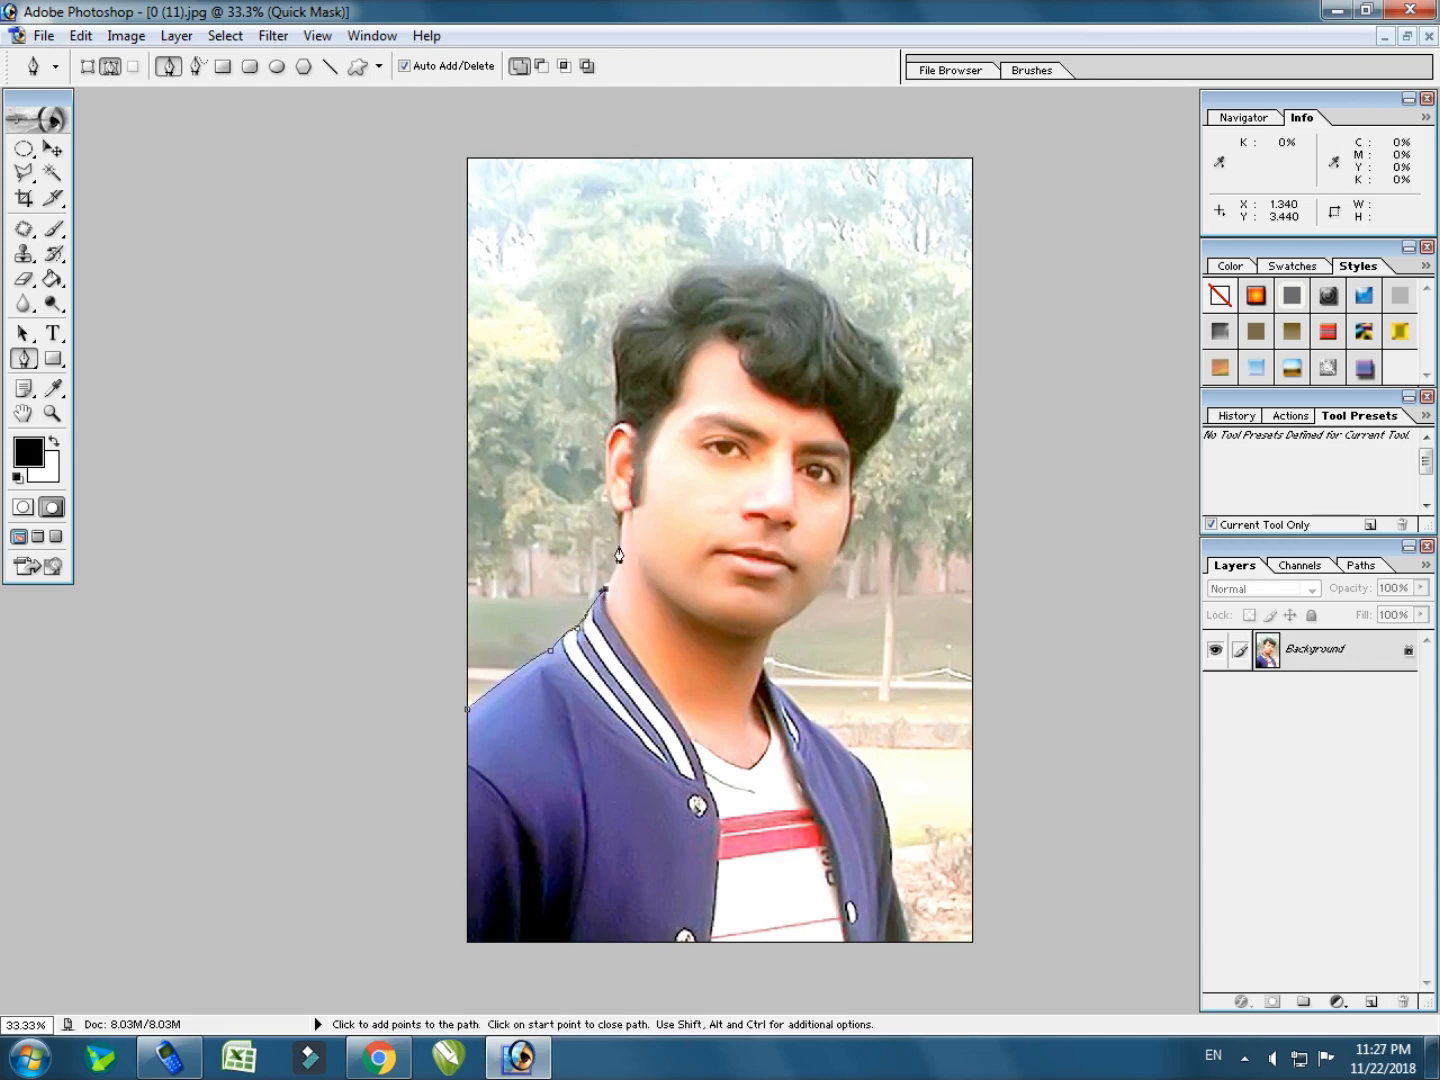
Continue the Pen path up the neck and around the ear, ending in a corner point where the ear meets the hair.
left_click(619, 549)
left_click(618, 513)
left_click(612, 426)
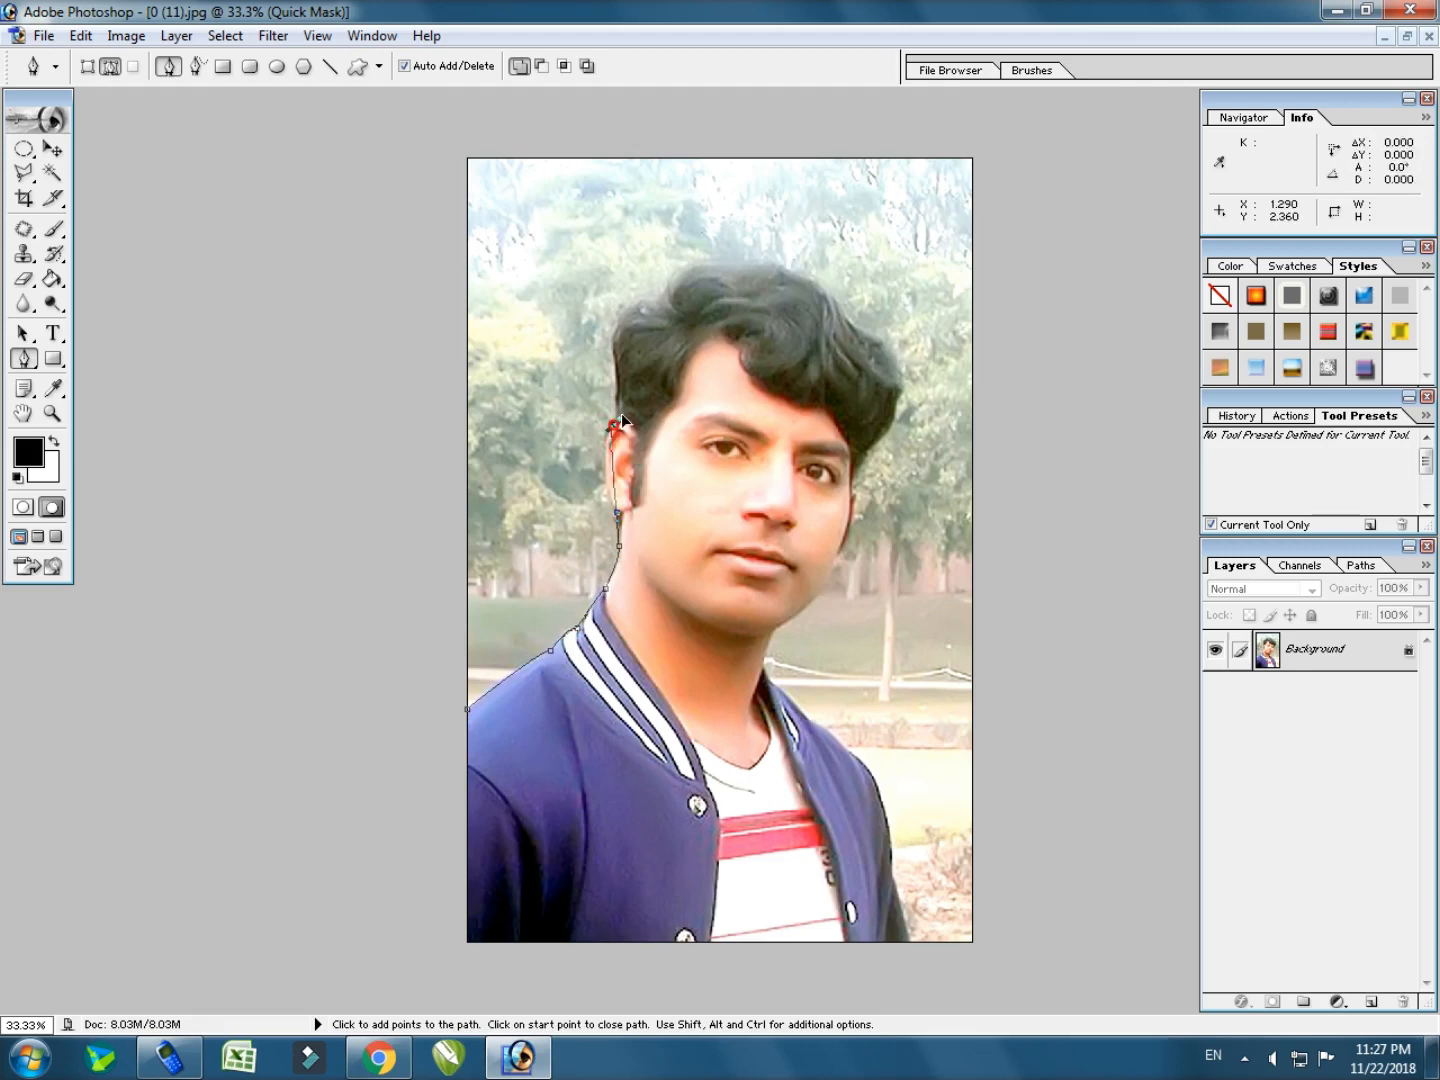
left_click_drag(621, 420, 641, 395)
left_click(614, 425, "alt")
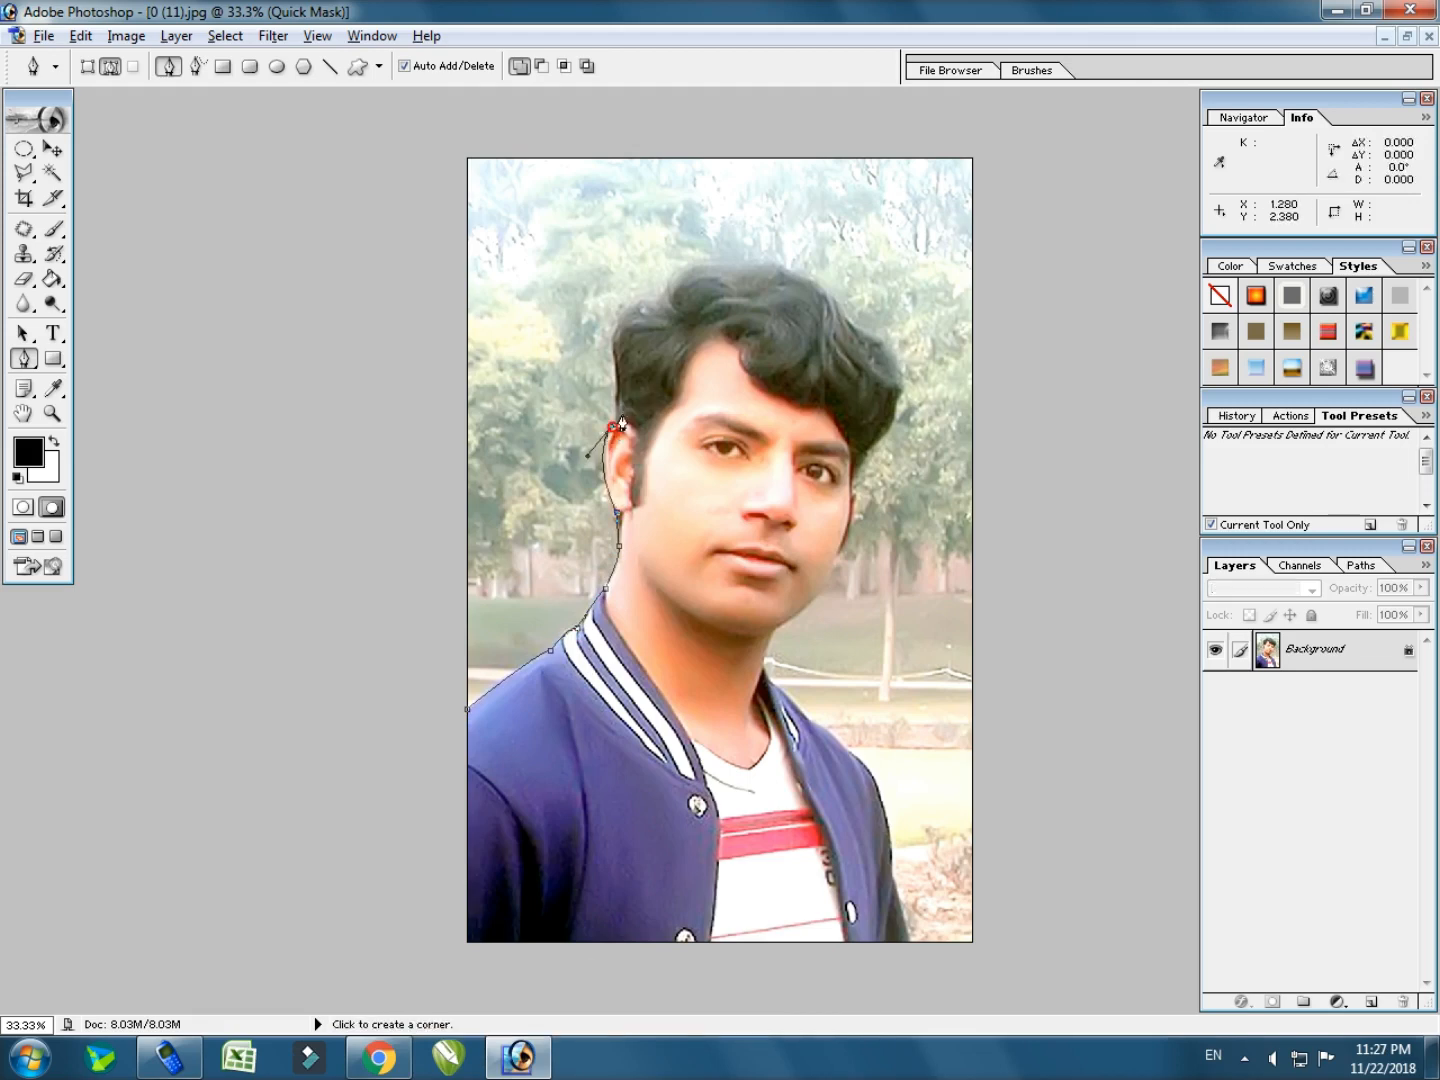
Trace the hair from above the ear to the crown with curved path segments, turning the curve ends into corner points.
left_click(613, 353)
left_click_drag(653, 296, 703, 308)
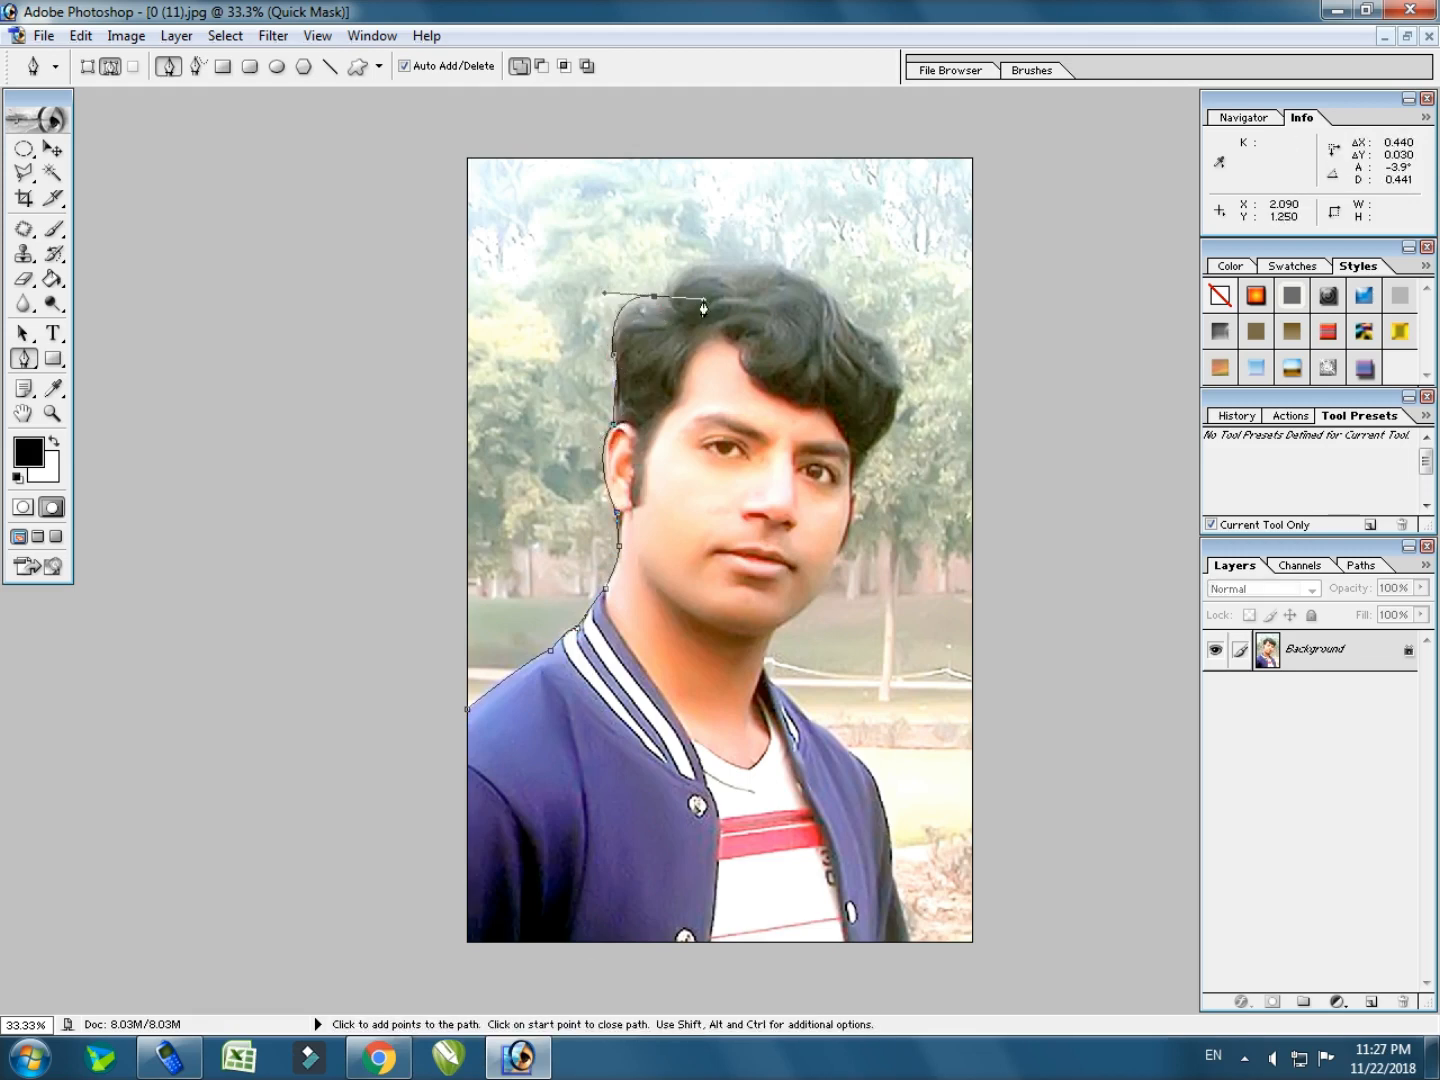
left_click(655, 297, "alt")
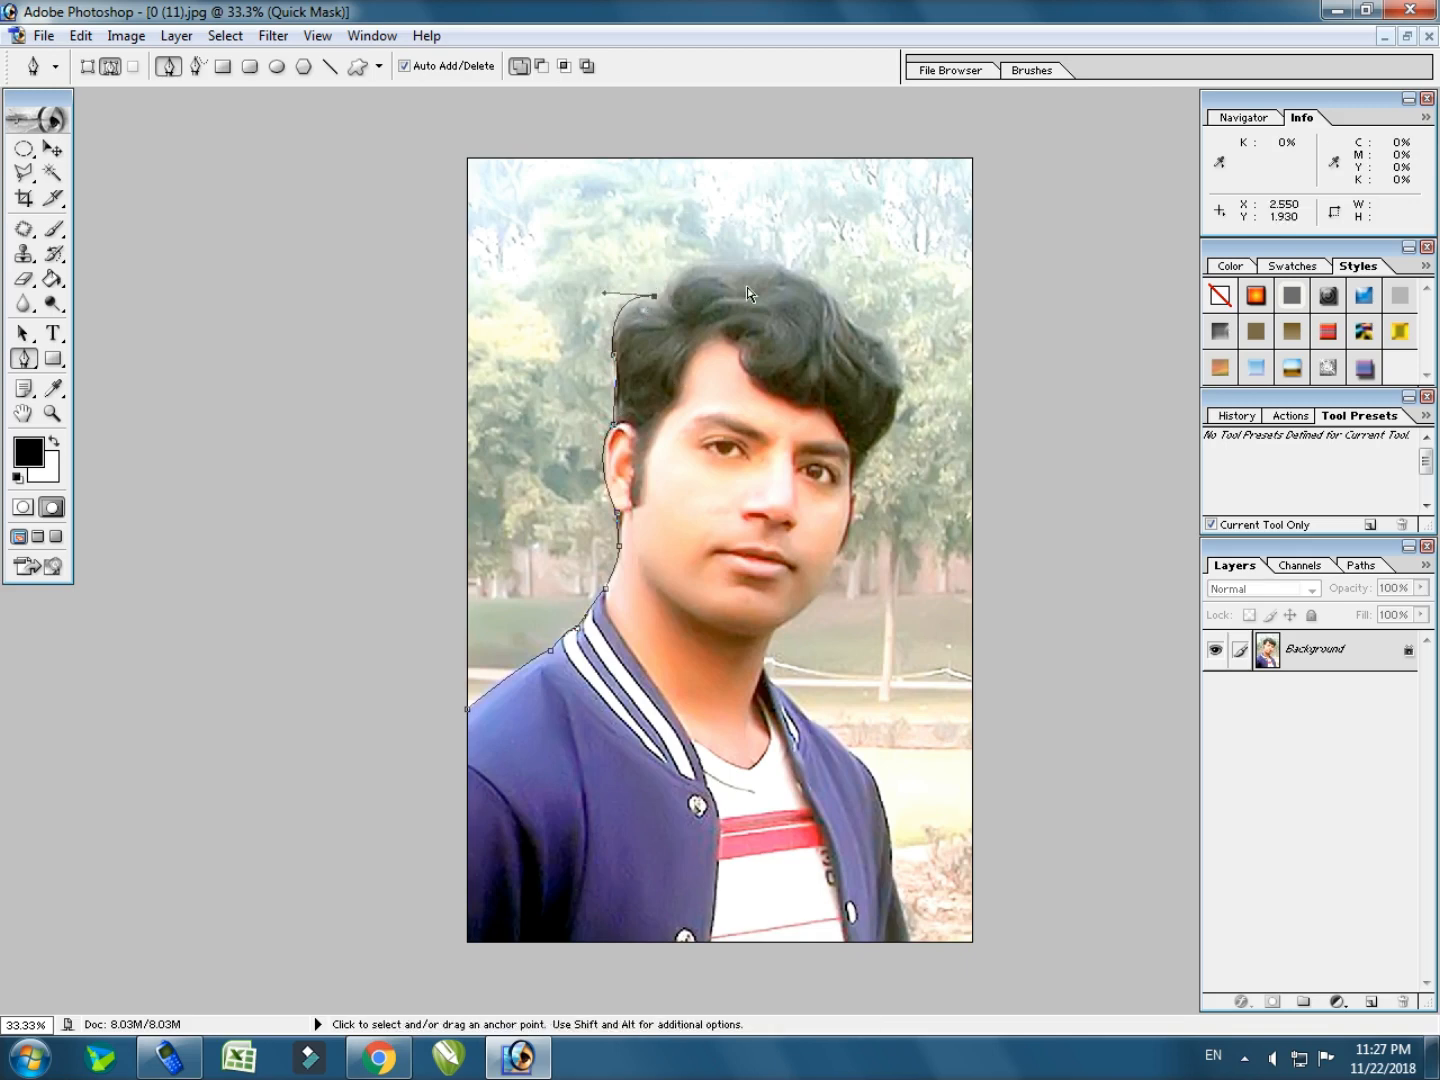
left_click(663, 296)
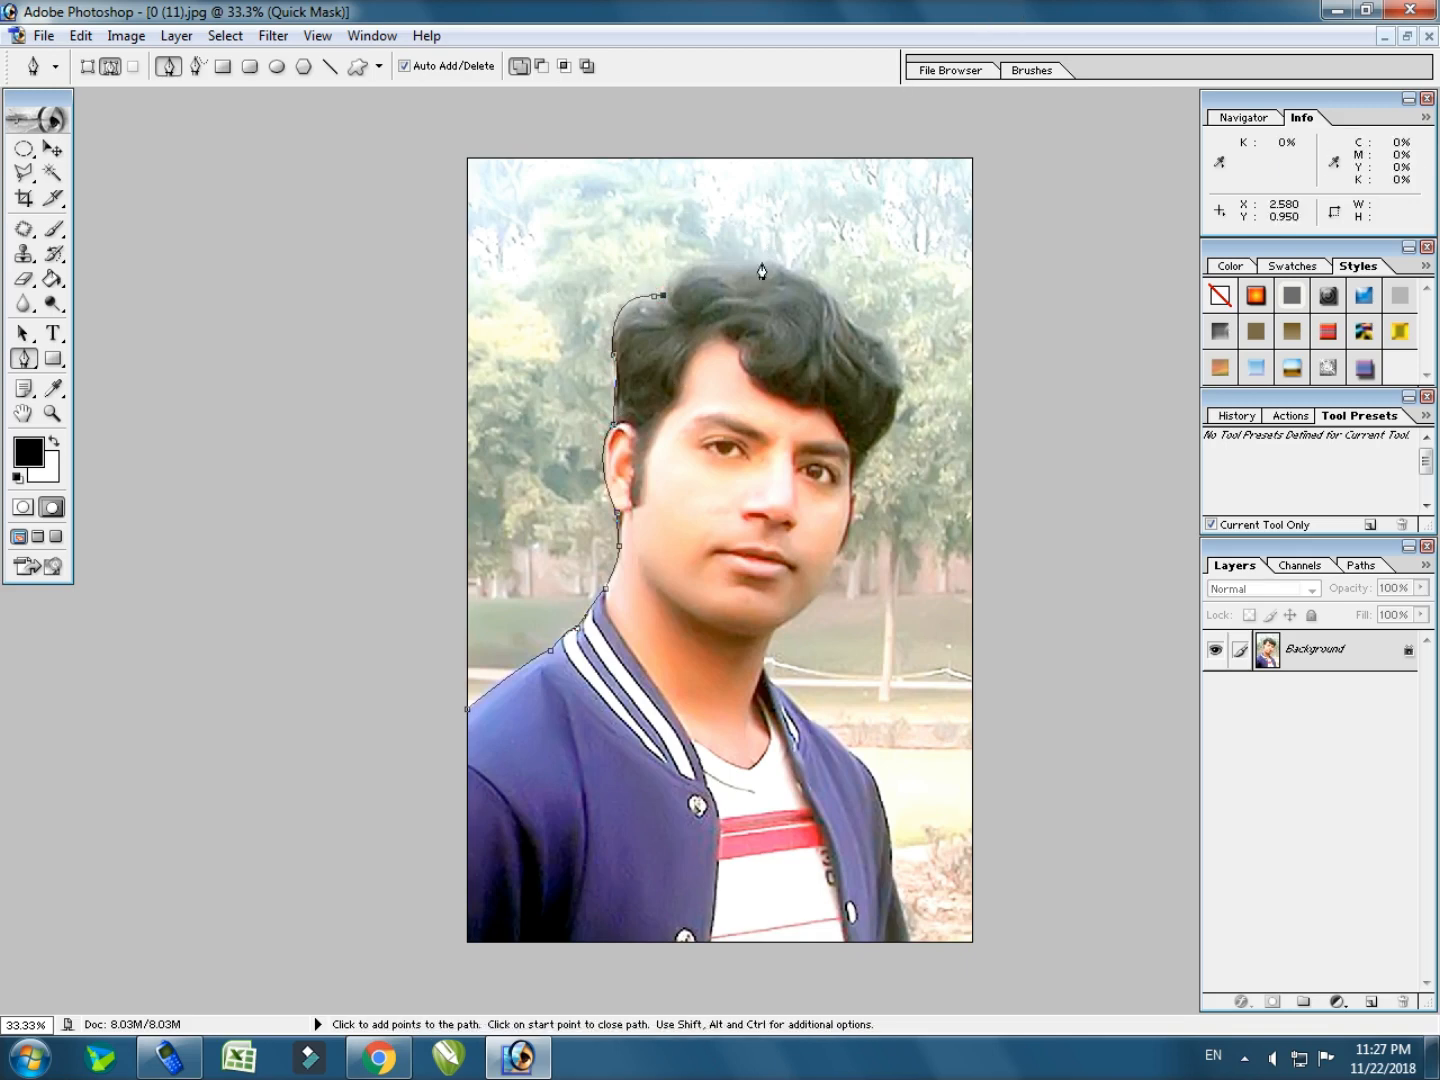
left_click_drag(770, 260, 875, 269)
left_click(770, 258, "ctrl")
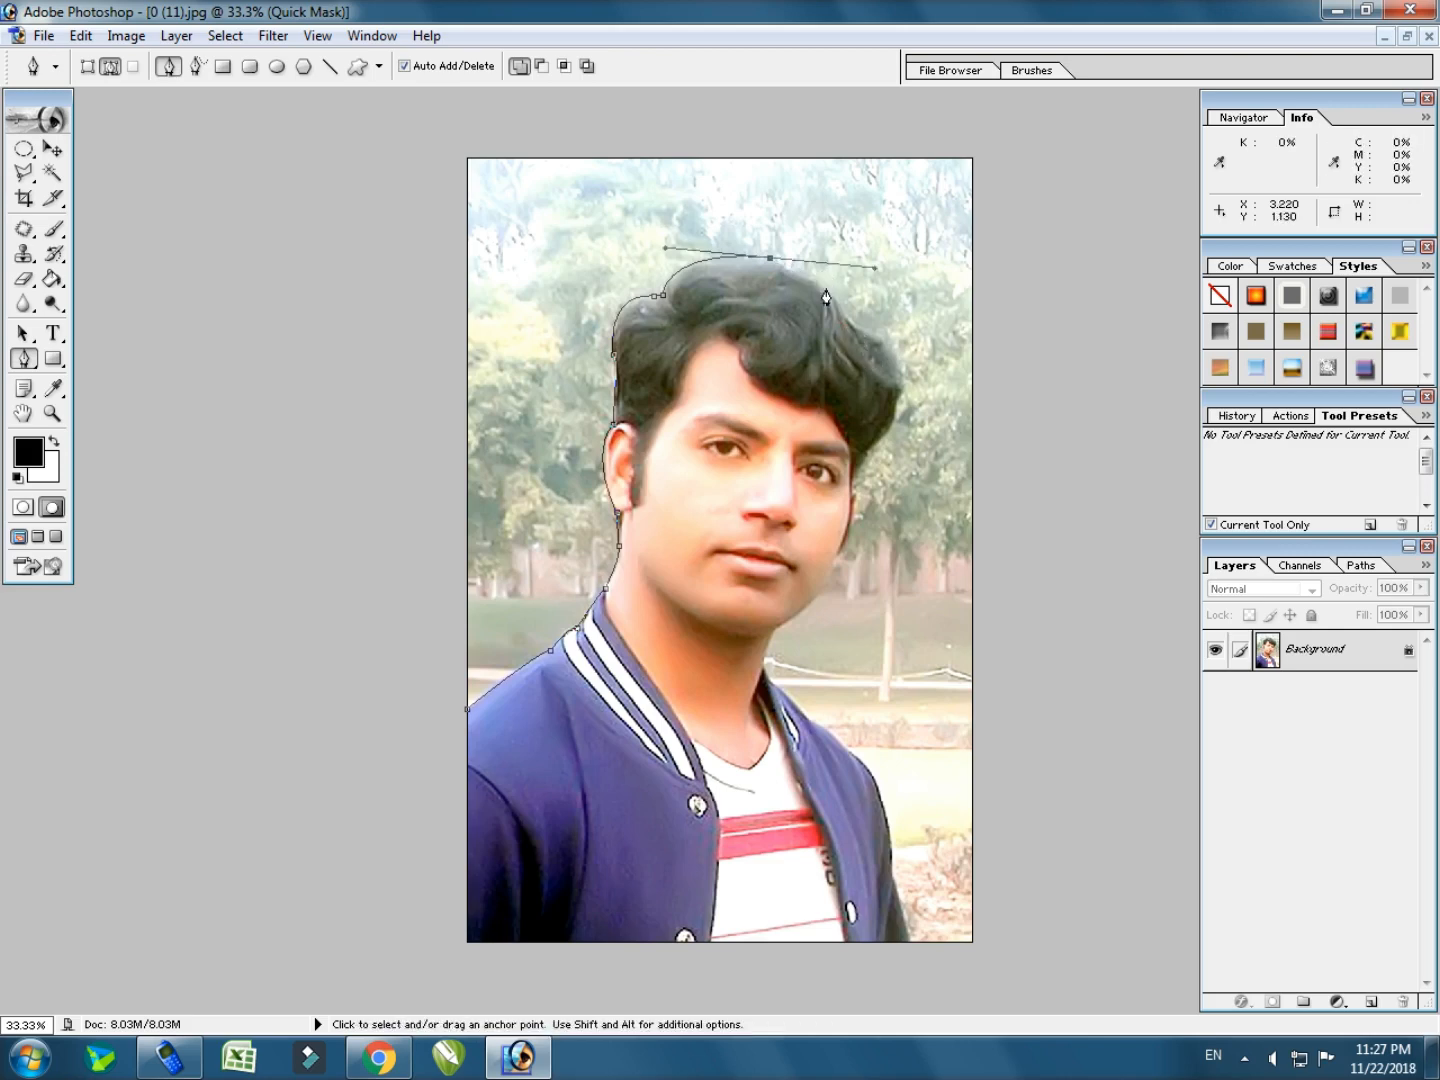
left_click_drag(878, 270, 868, 289)
left_click(770, 258, "alt")
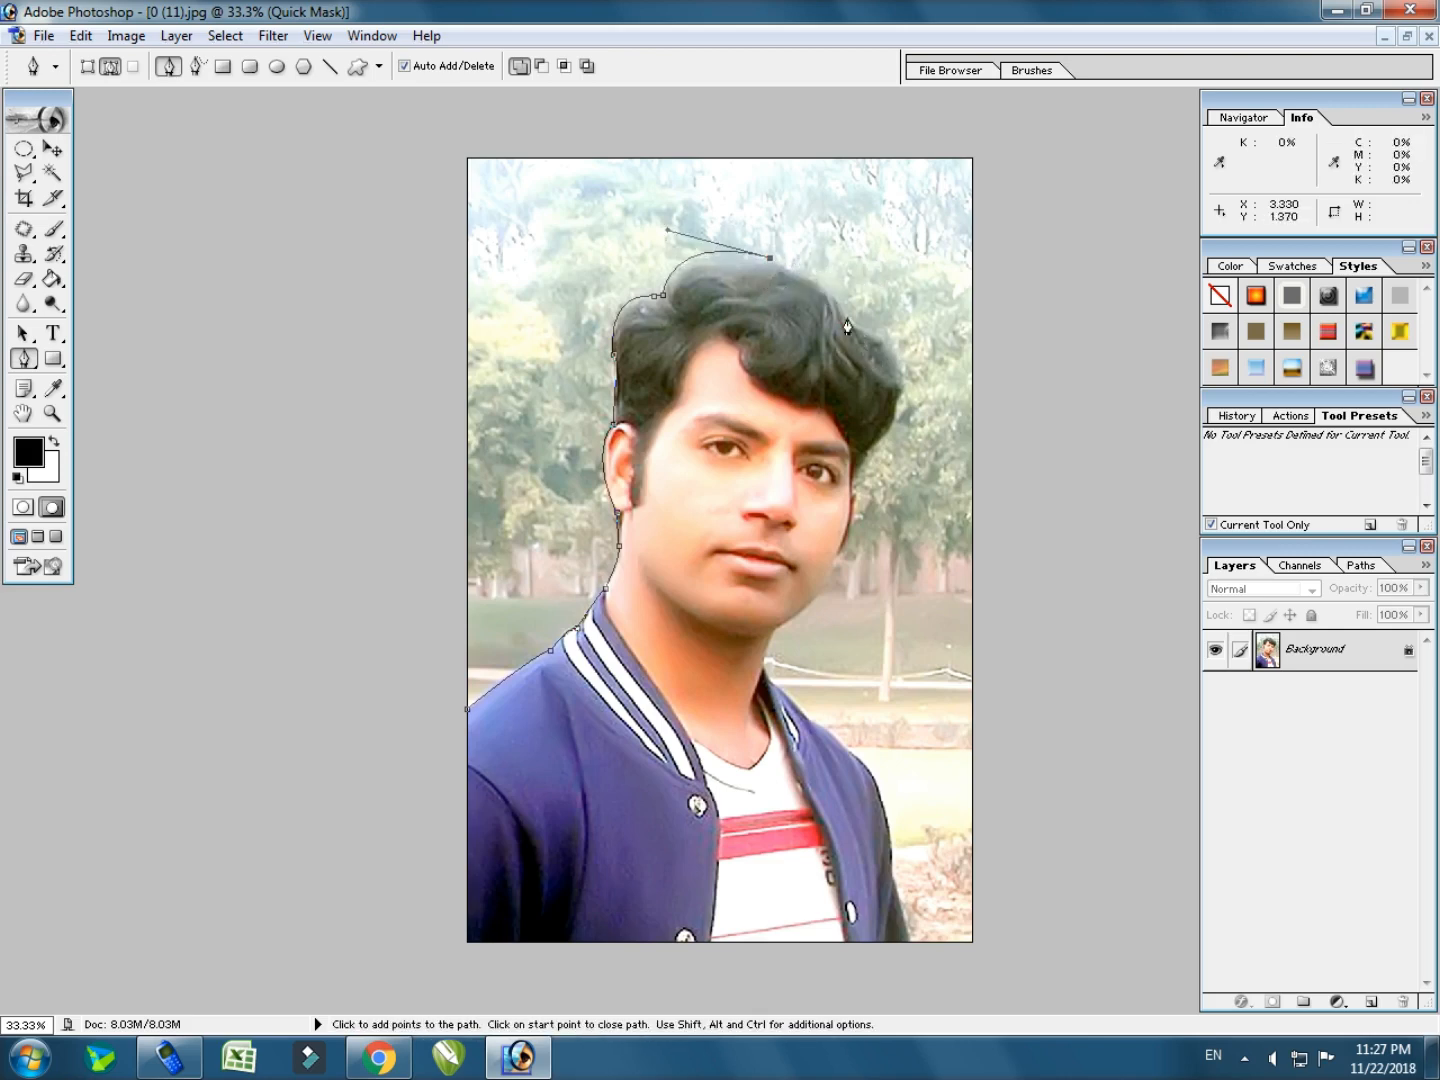
Extend the path from the crown down the far side of the hair to the temple.
left_click(841, 311)
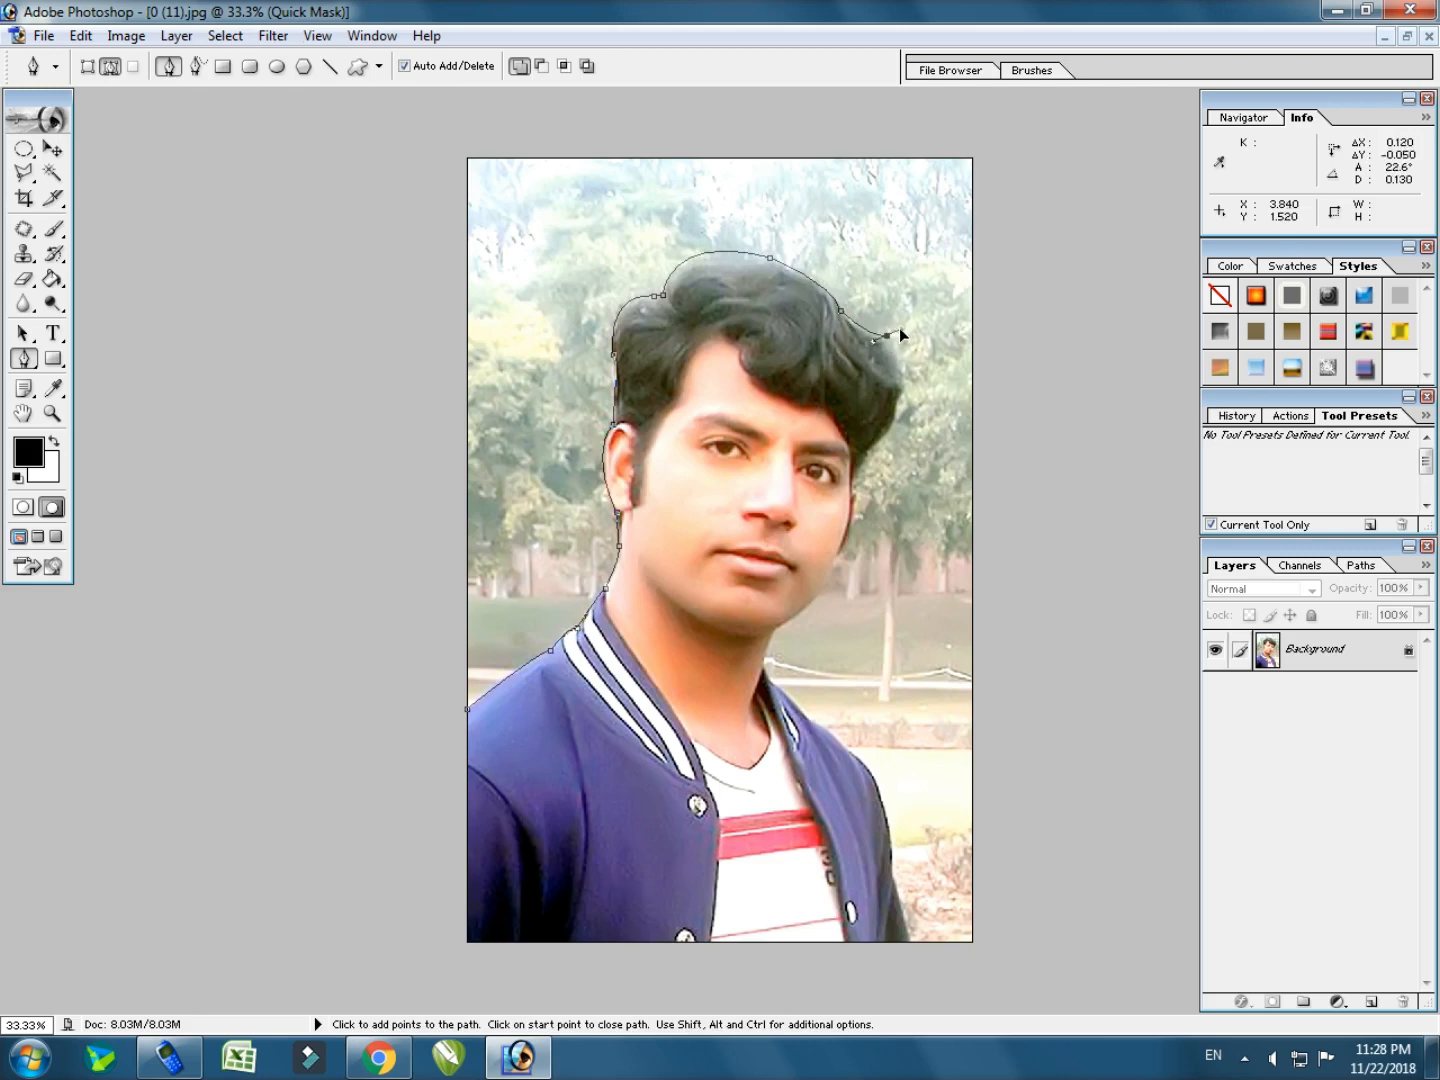
left_click(886, 336)
left_click_drag(896, 404, 832, 470)
left_click(853, 488)
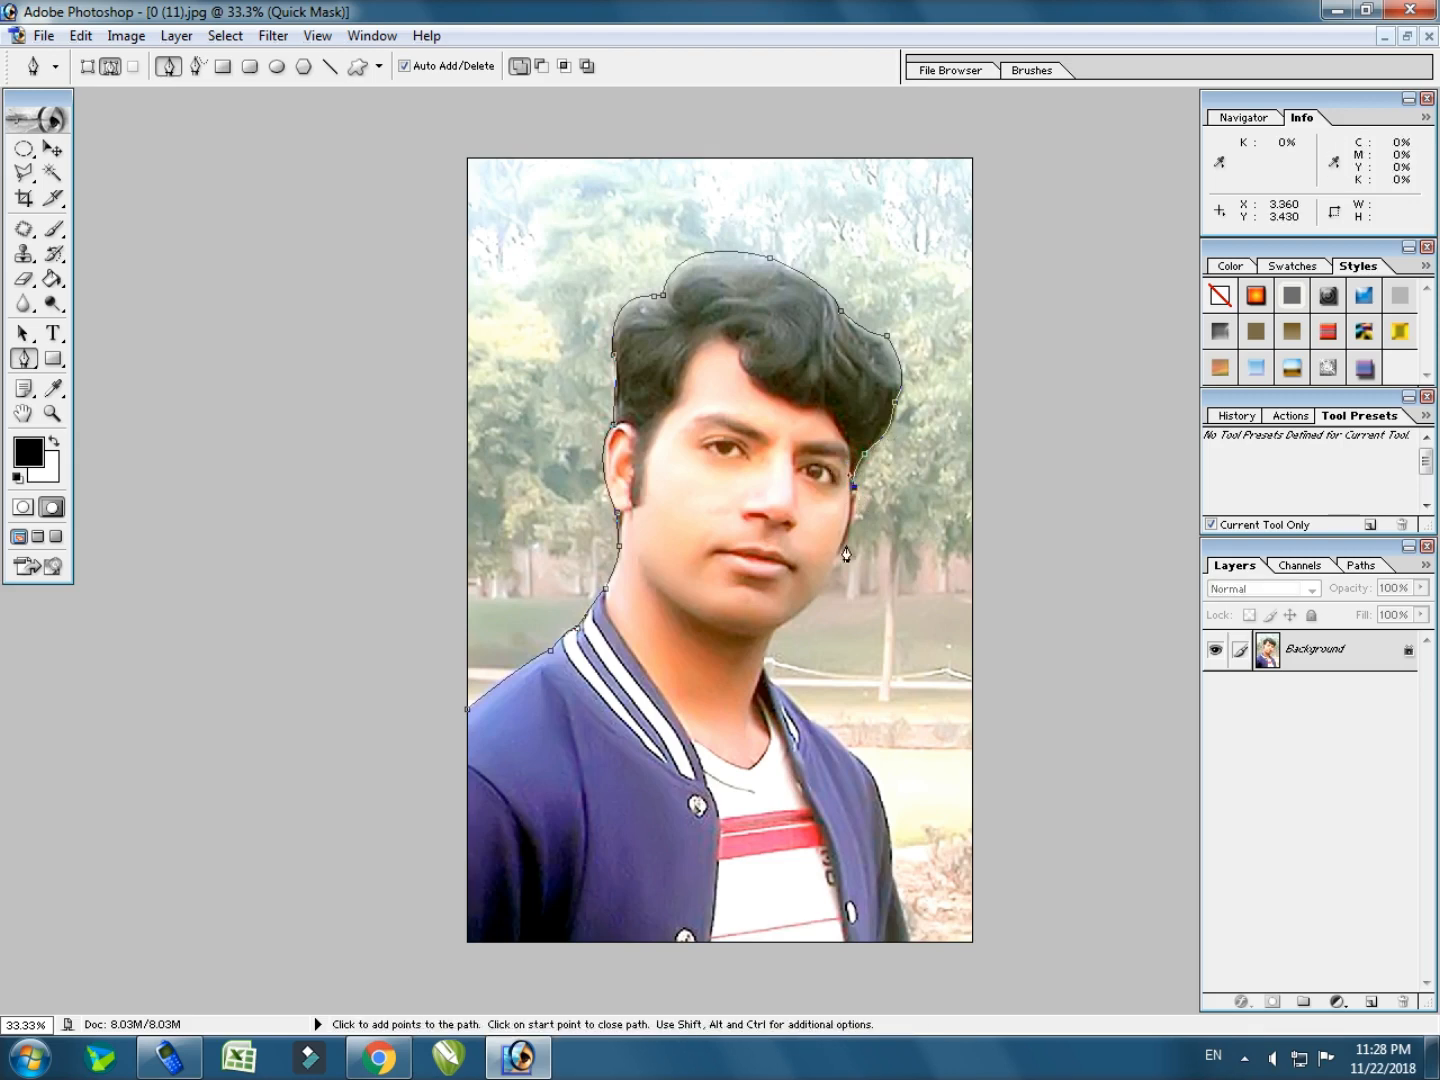
Trace the cheek, jaw and neck down to the jacket collar with the Pen path.
left_click_drag(846, 546, 826, 580)
left_click(836, 556)
left_click_drag(777, 628, 713, 665)
left_click(777, 628)
left_click(757, 663)
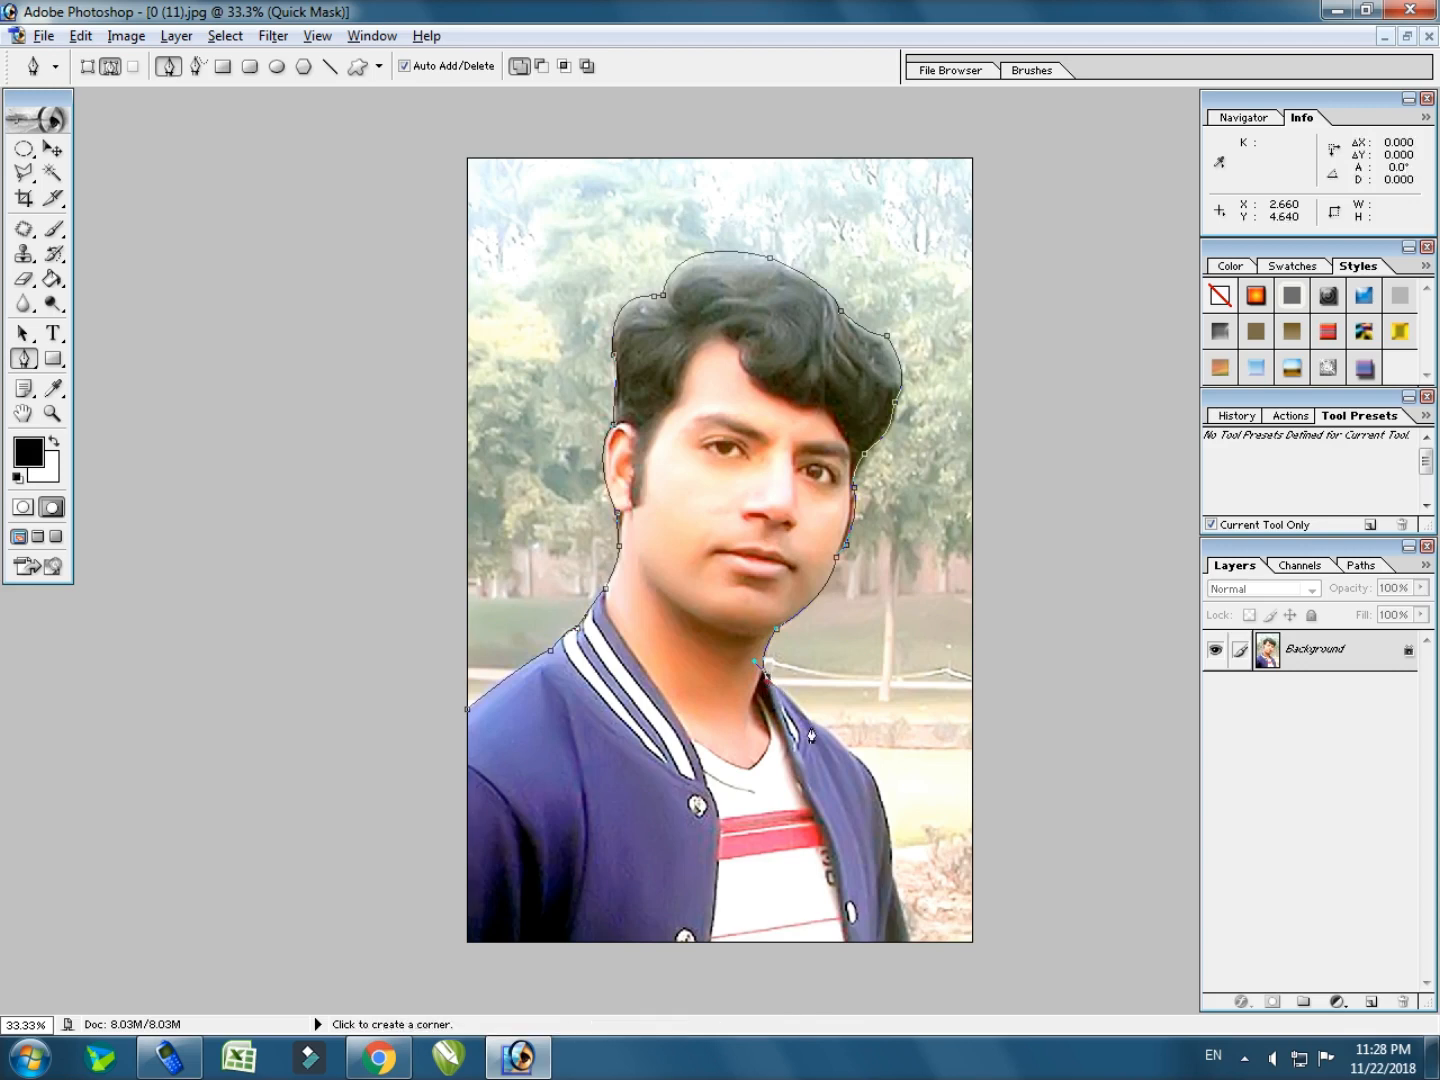
left_click(760, 665)
Trace the second shoulder and sleeve down past the photo's lower edge, ending in a corner point.
left_click_drag(812, 722, 811, 734)
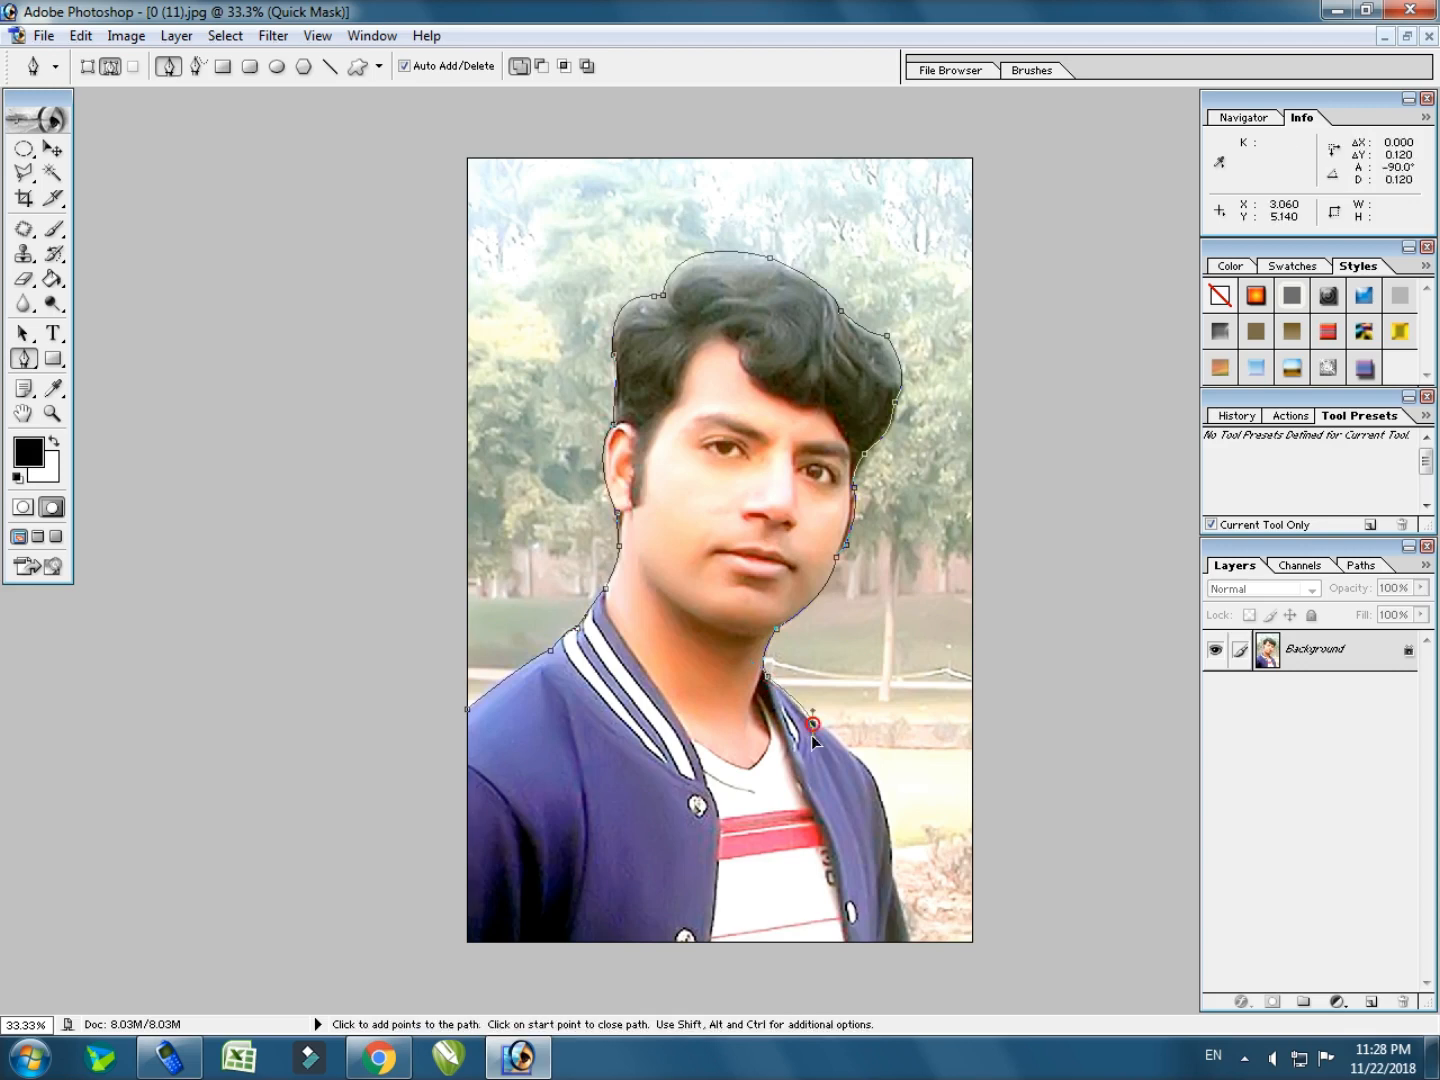
left_click_drag(880, 790, 879, 812)
left_click(880, 790)
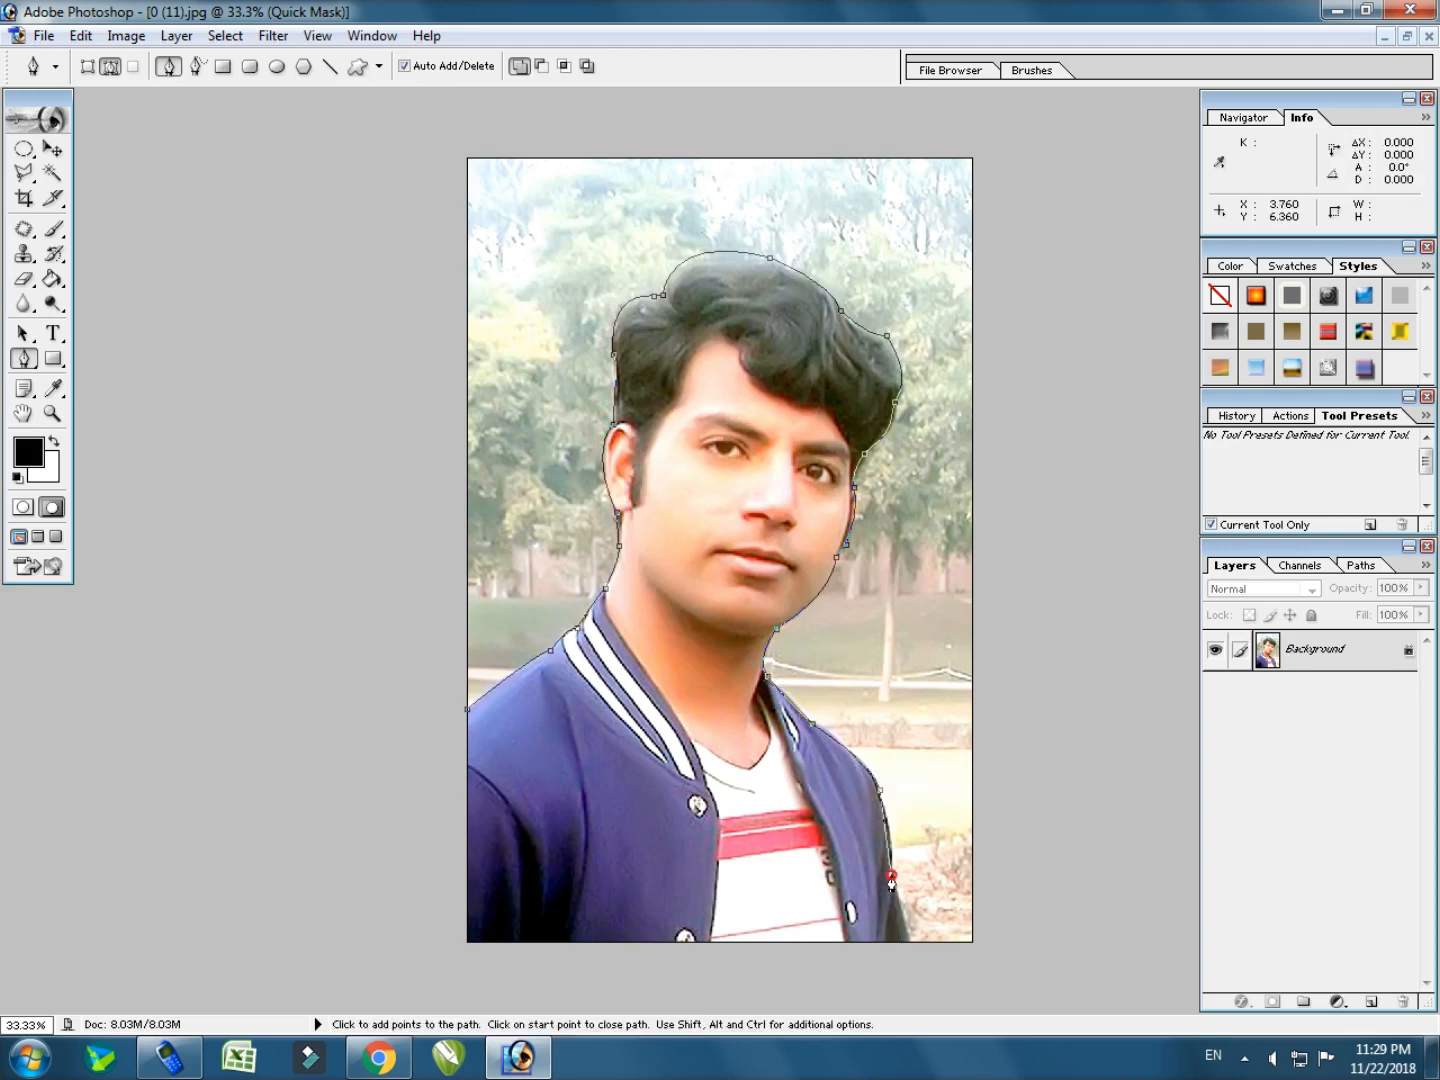
left_click(889, 877)
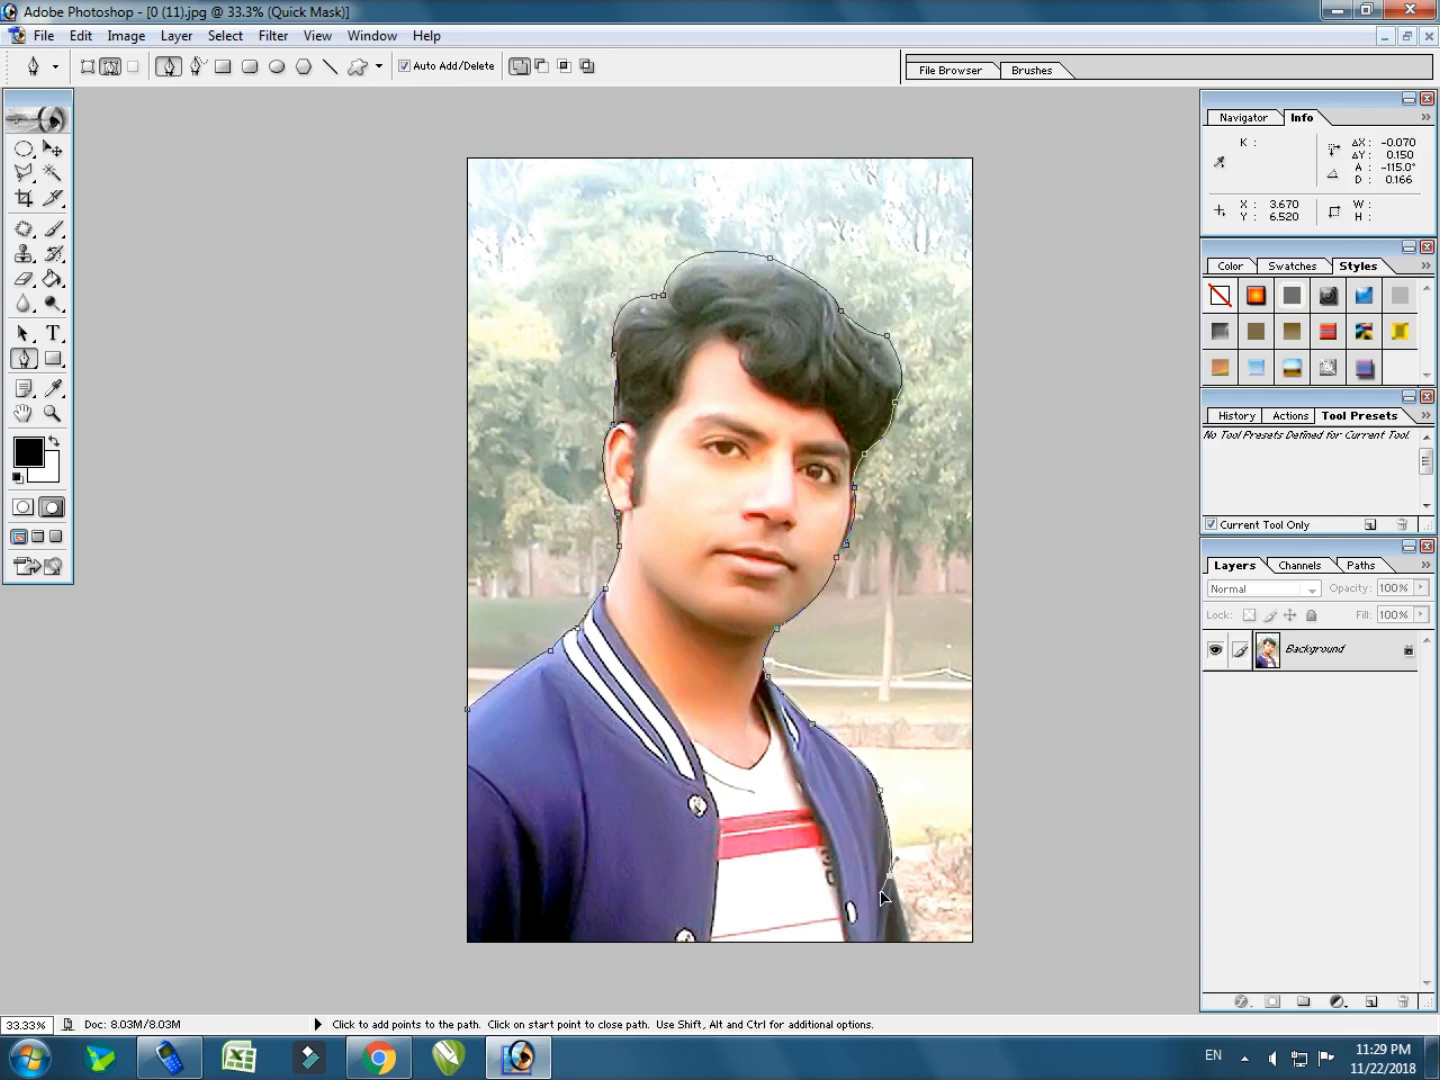
left_click_drag(889, 877, 893, 985)
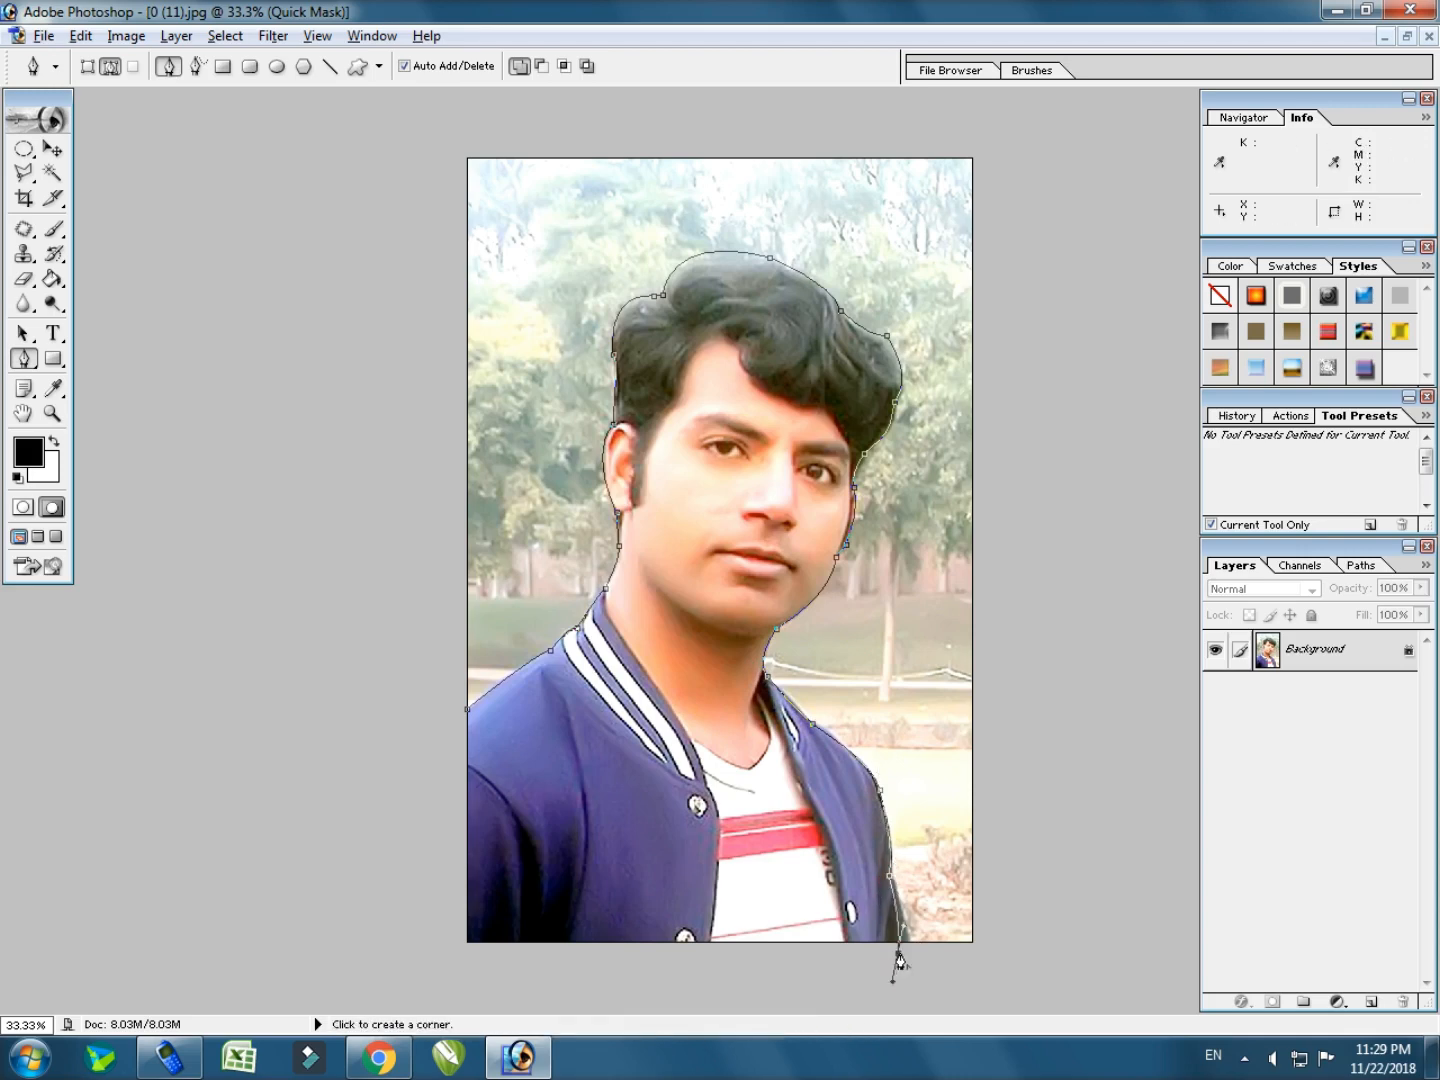
left_click(898, 953)
Run the path around the outside of the photo and close it at the starting point on the shoulder.
left_click(1034, 949)
left_click(1052, 201)
left_click(1016, 126)
left_click(755, 117)
left_click(329, 133)
left_click(383, 488)
left_click(427, 663)
left_click(432, 733)
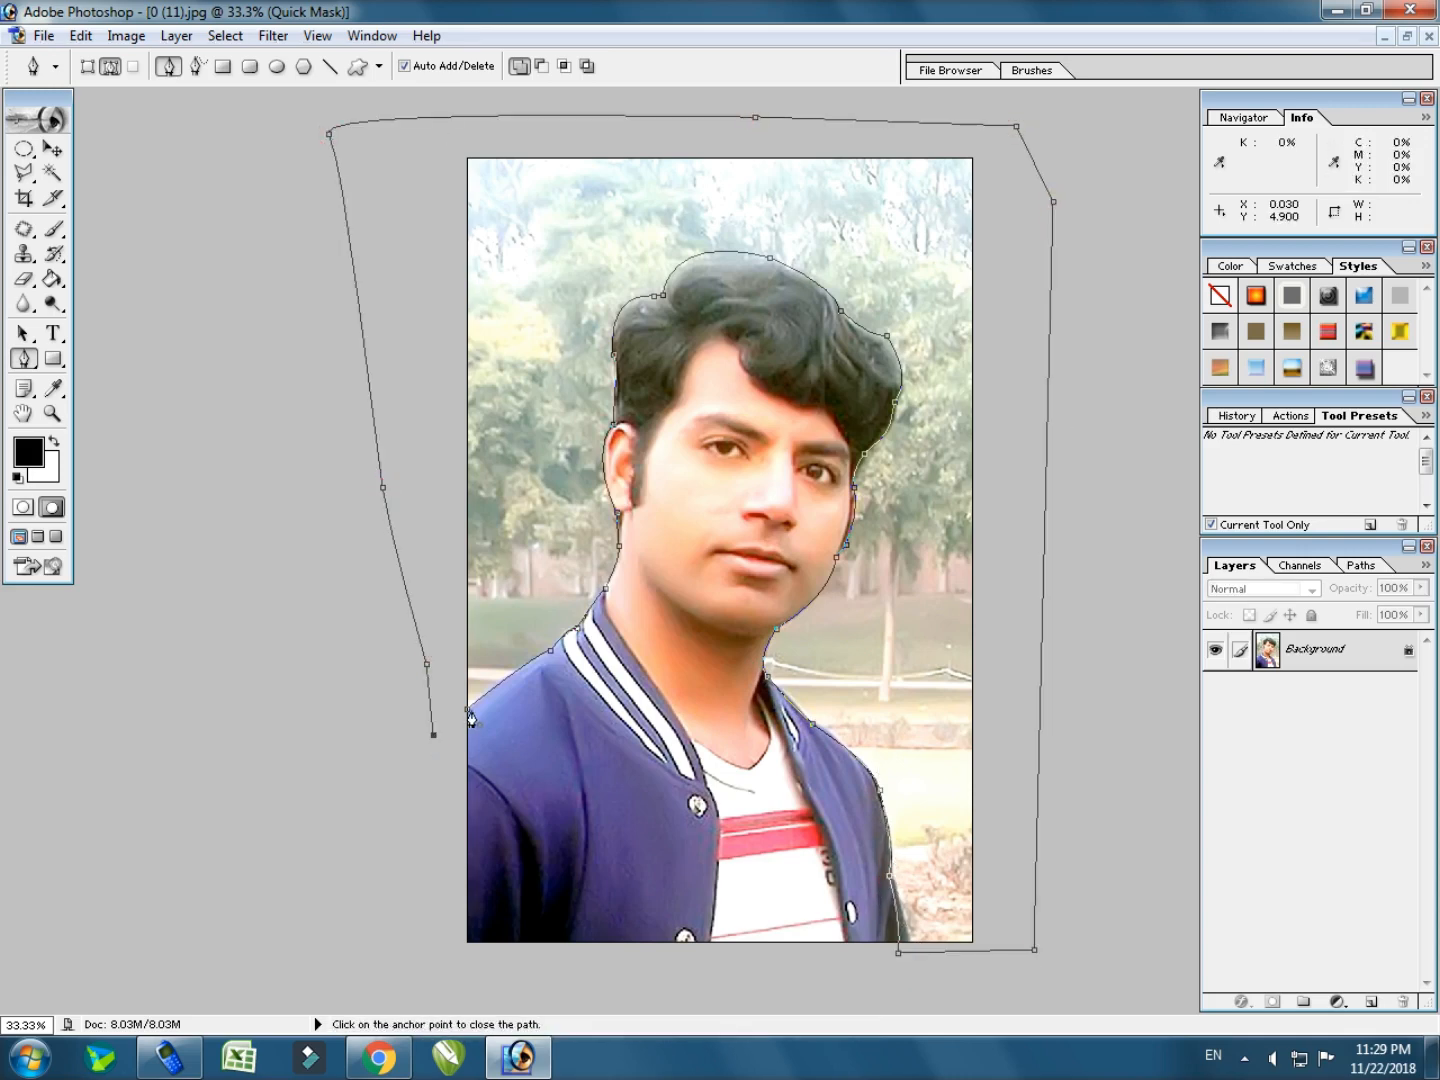
left_click(467, 709)
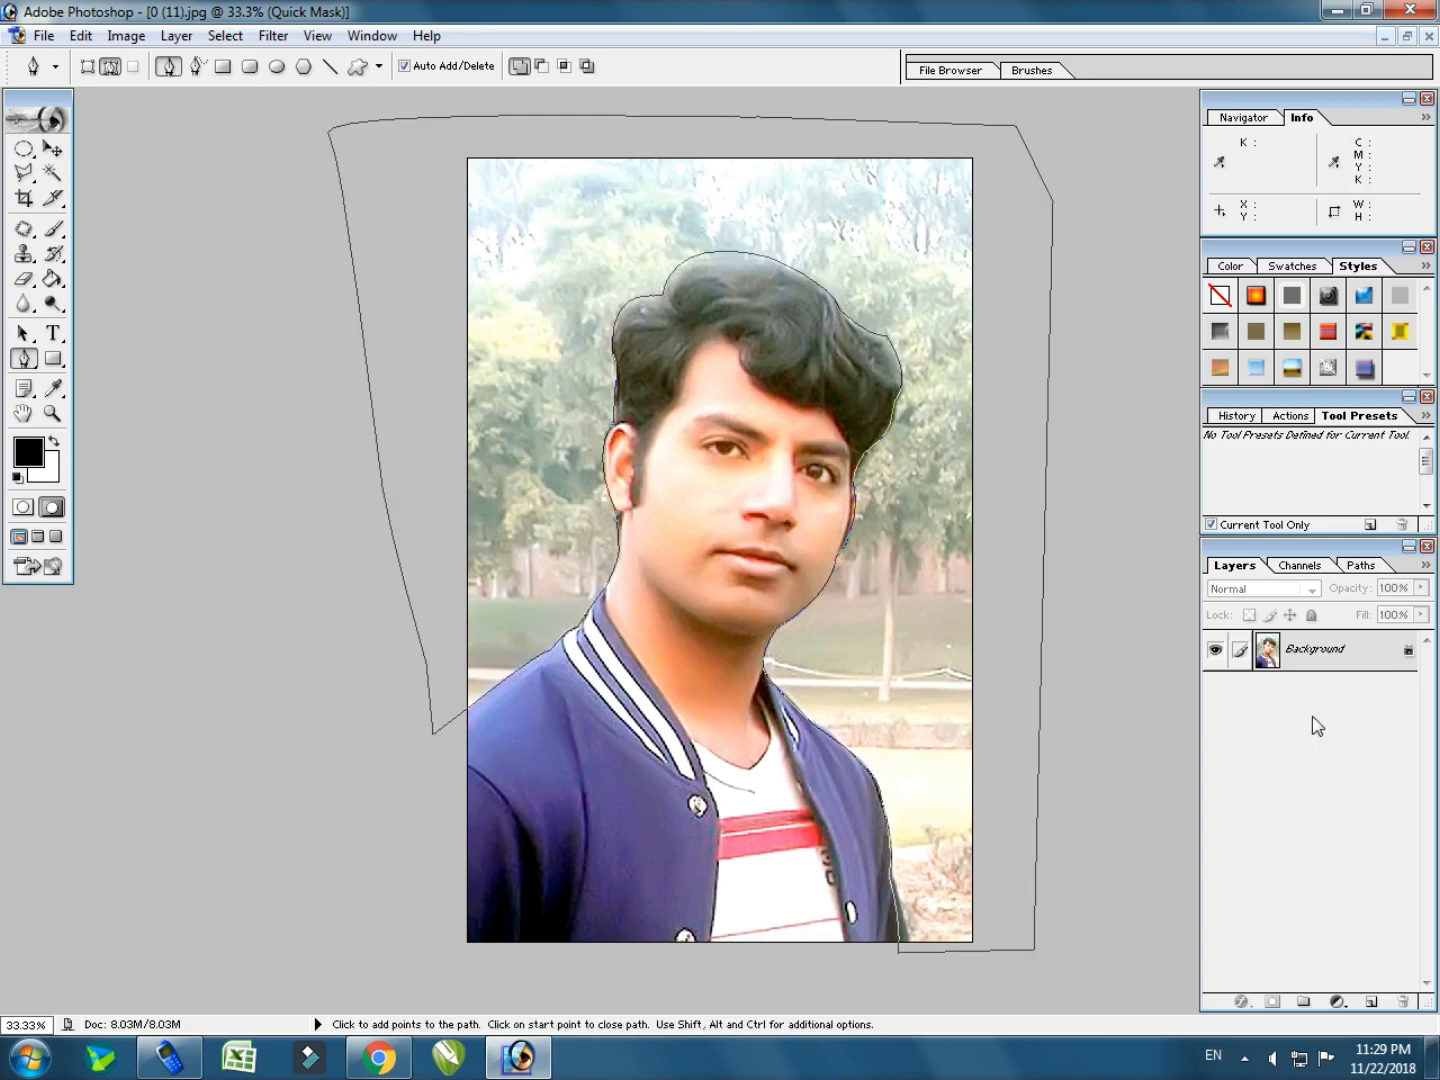
Leave Quick Mask mode and convert the locked Background into an editable layer with the default name.
left_click(1354, 653)
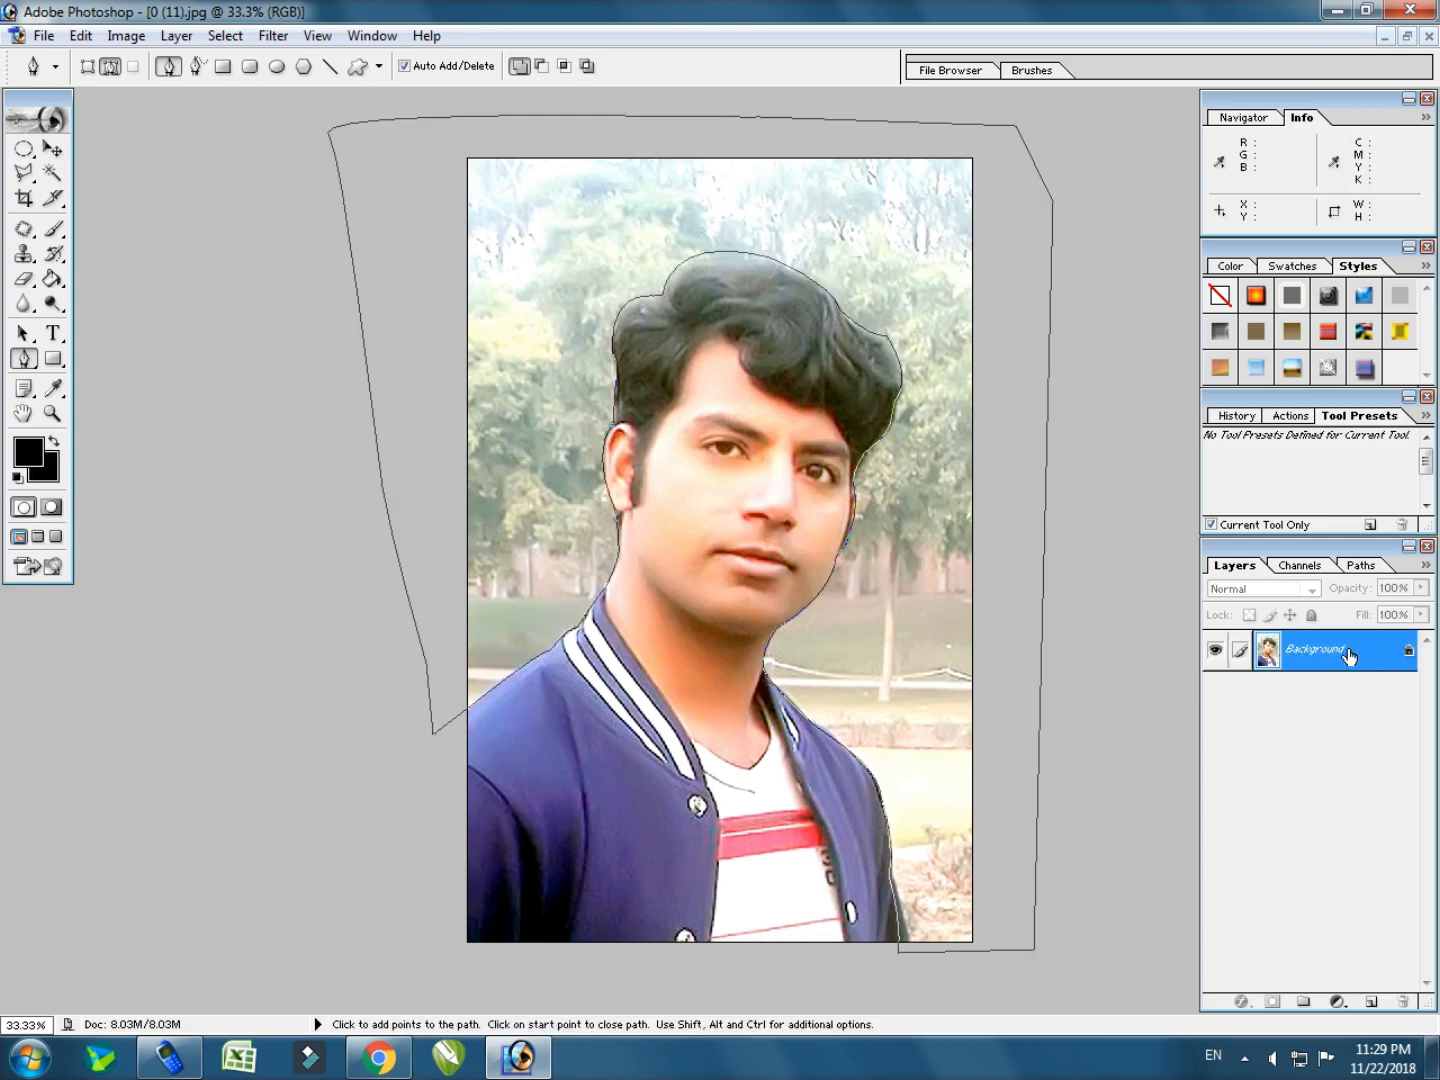
double_click(1350, 655)
key("Return")
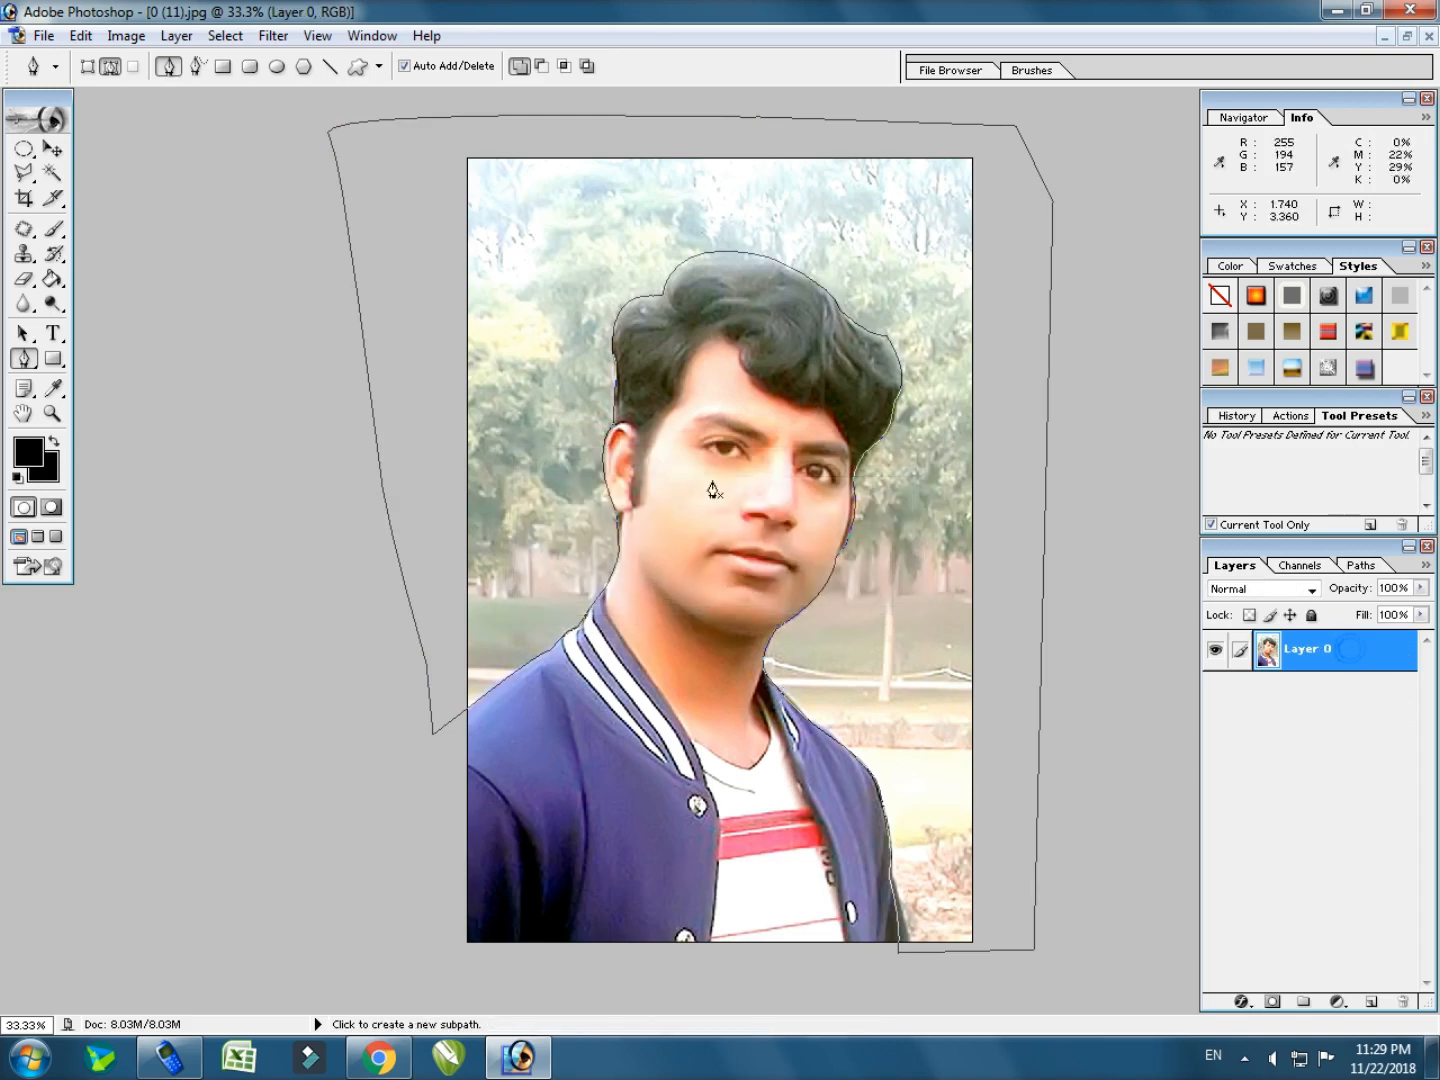
Turn the closed path into a new anti-aliased selection and delete the scenery behind the man.
right_click(580, 372)
left_click(706, 482)
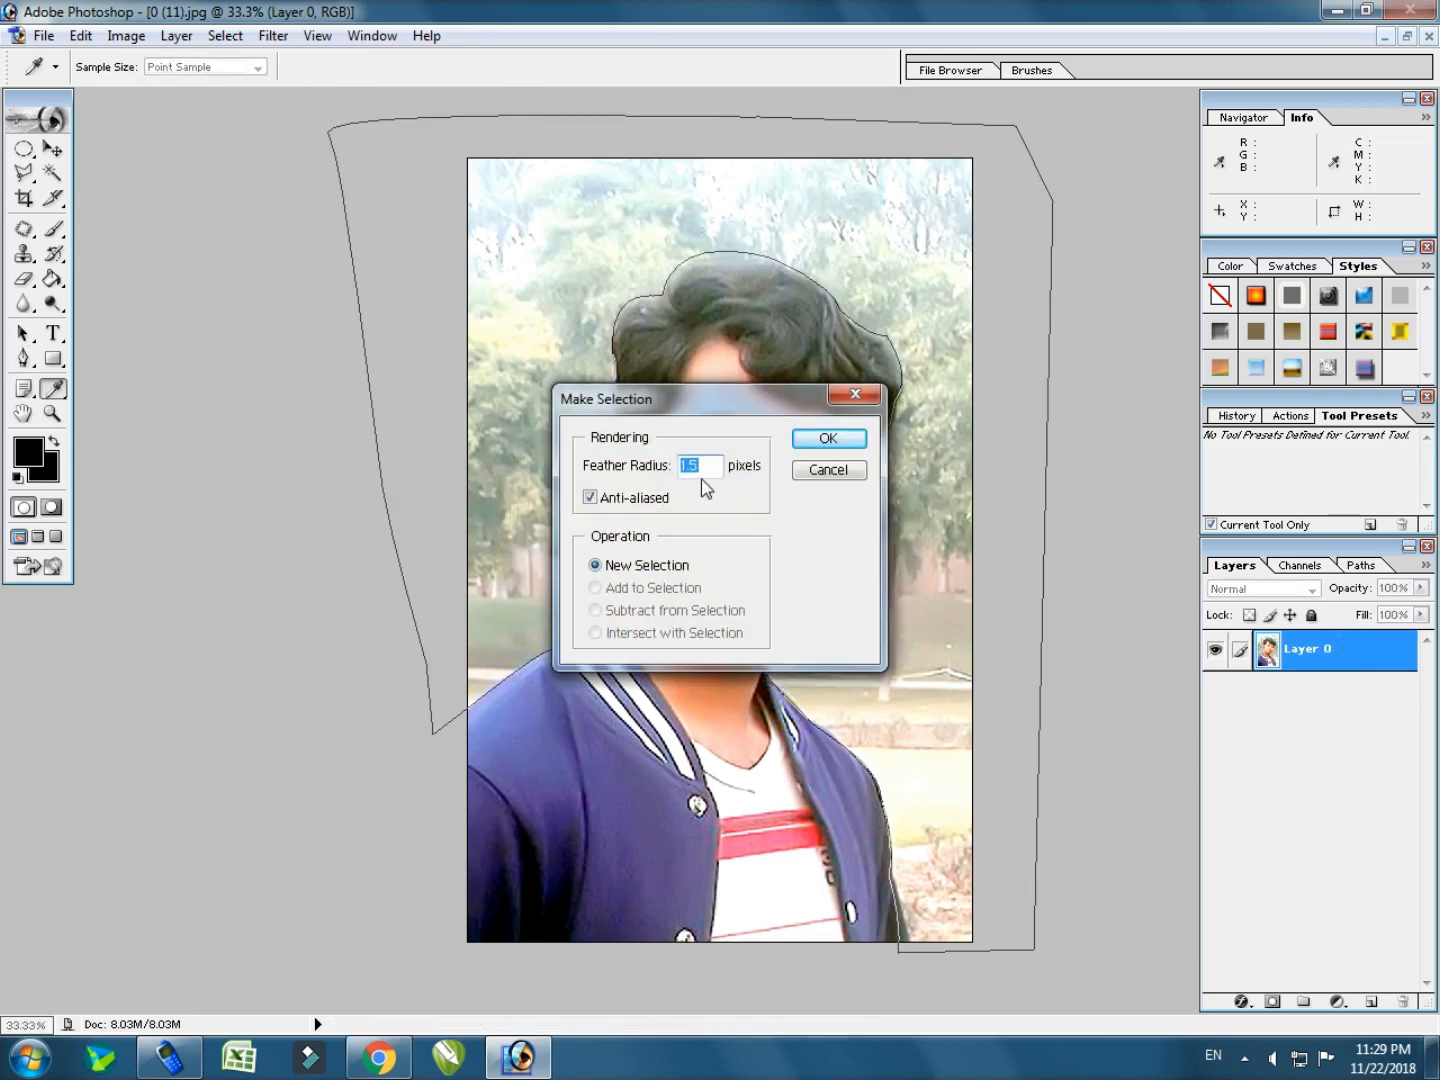
left_click(805, 442)
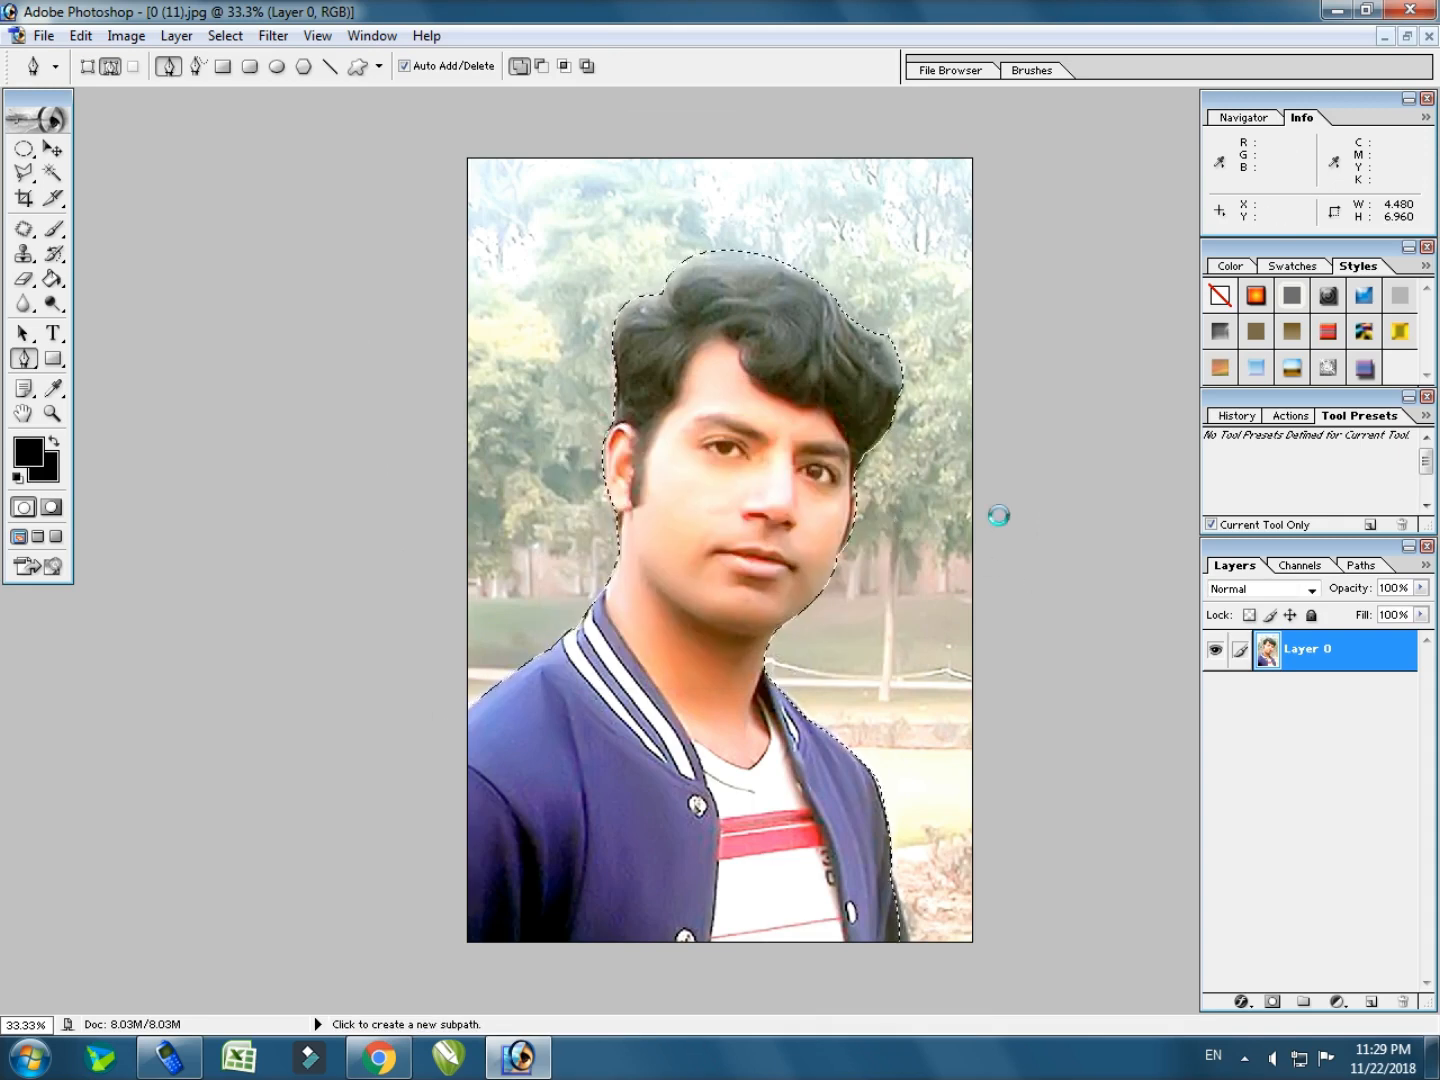
key("Delete")
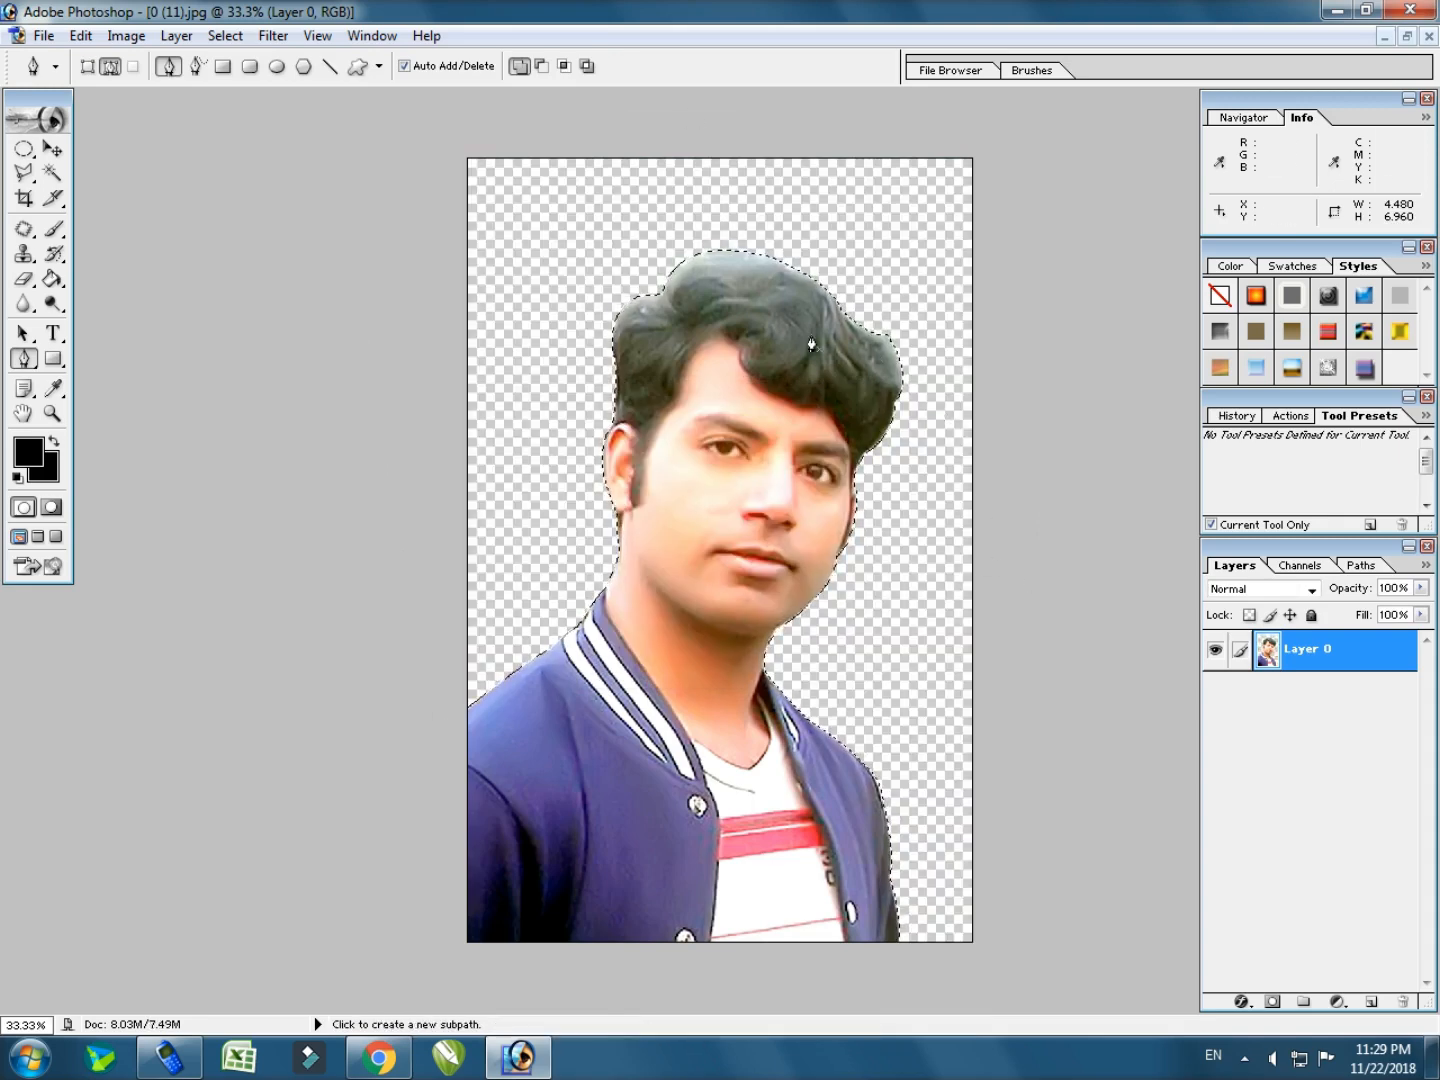
Restore the 0 (11).jpg and How To Change Background.psd windows to floating size and place the blank document beside the portrait.
left_click(1406, 37)
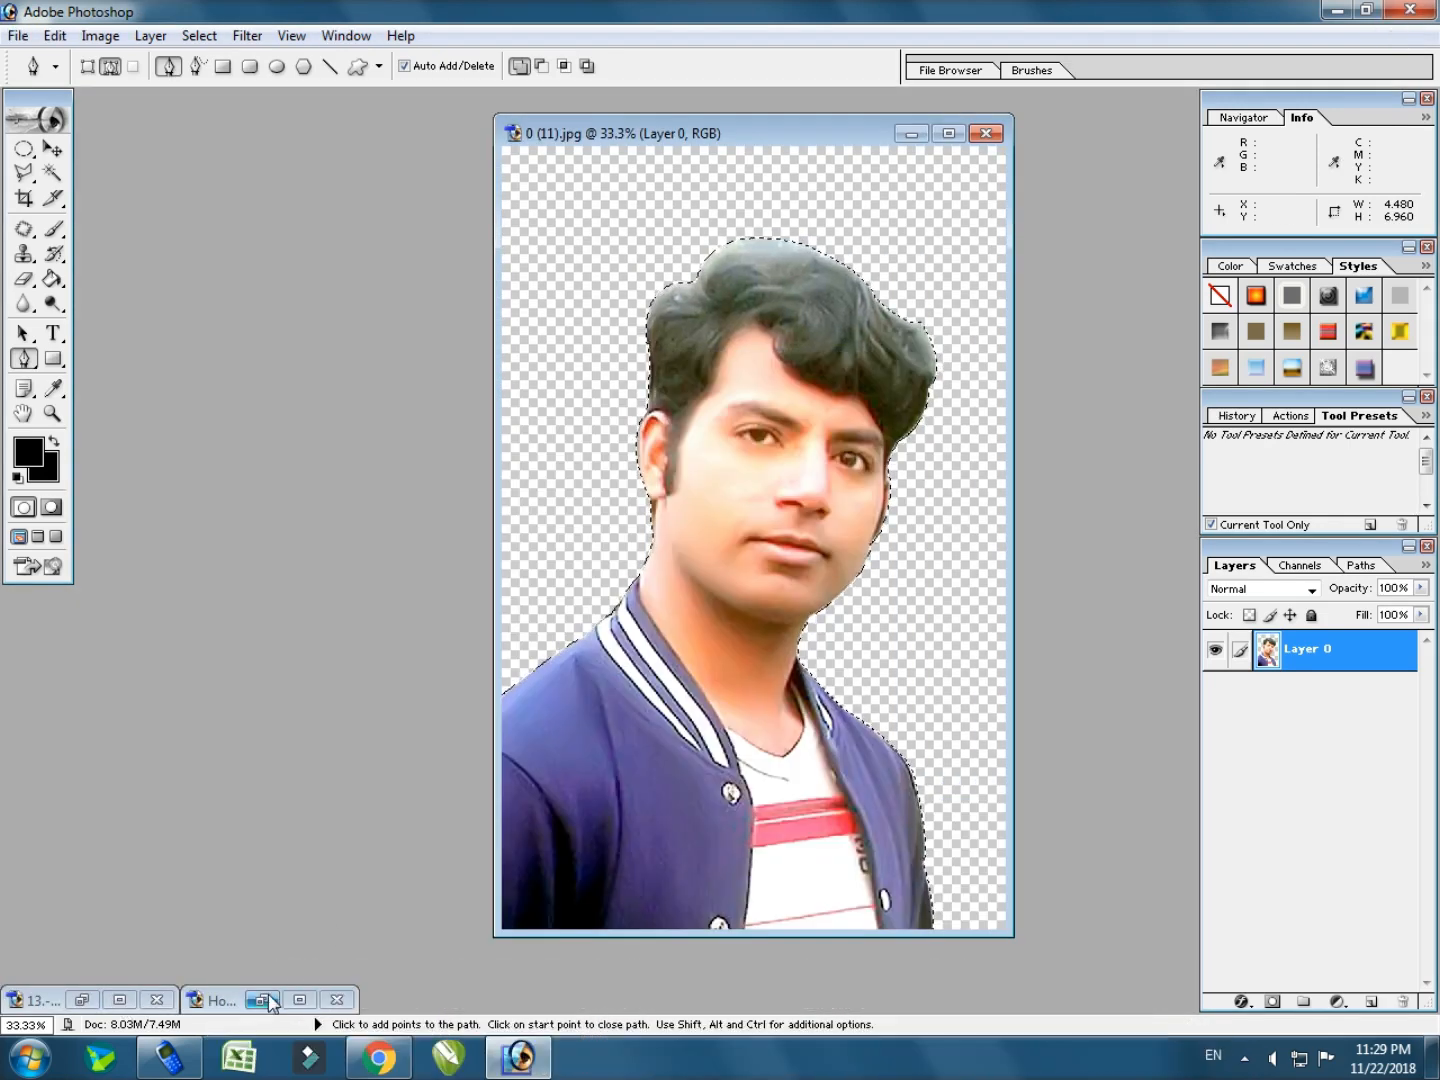
left_click(298, 1000)
left_click(1410, 38)
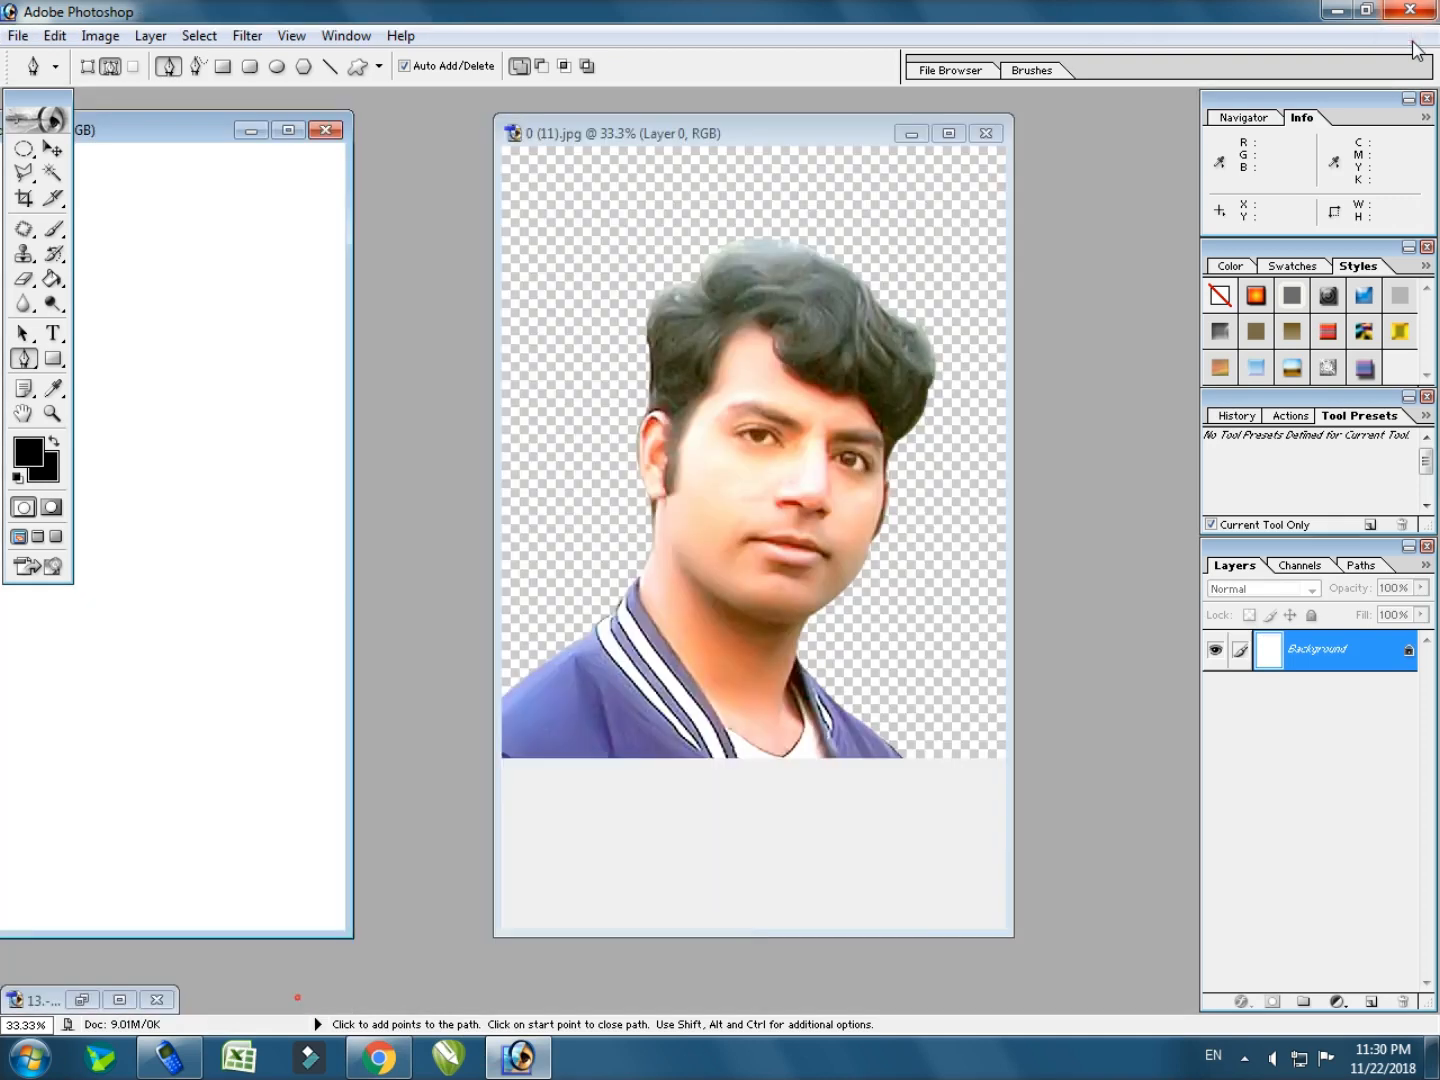
left_click_drag(208, 137, 453, 126)
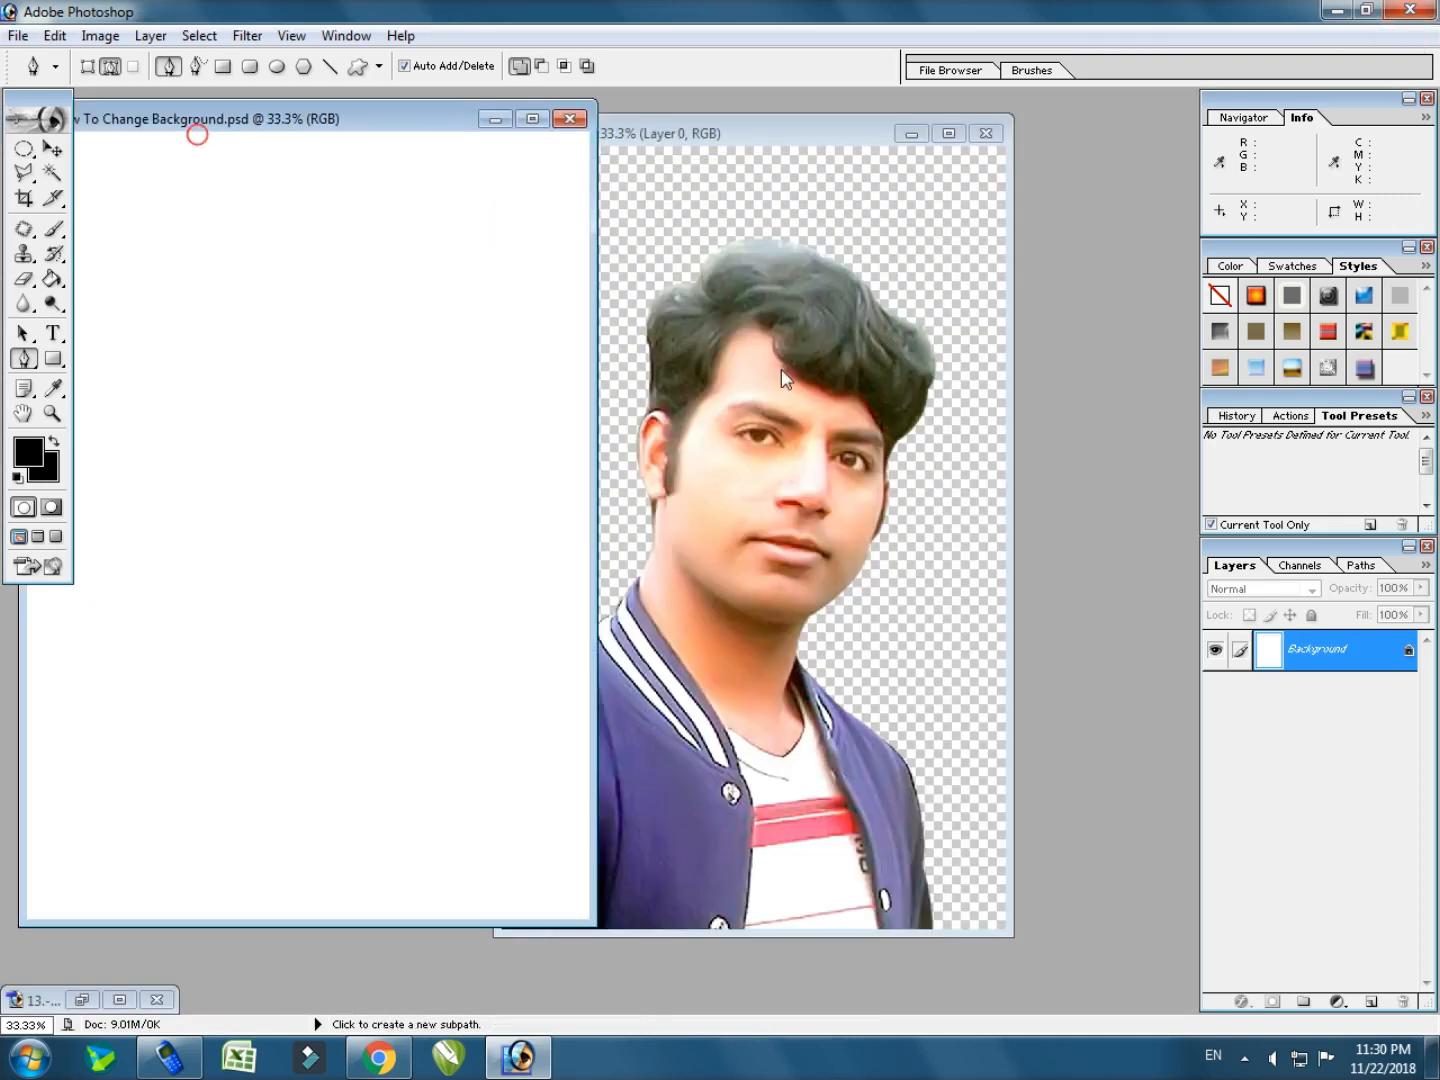
Copy the cut-out man into How To Change Background.psd with the Move tool, minimize 0 (11).jpg and center the document's window.
left_click(752, 133)
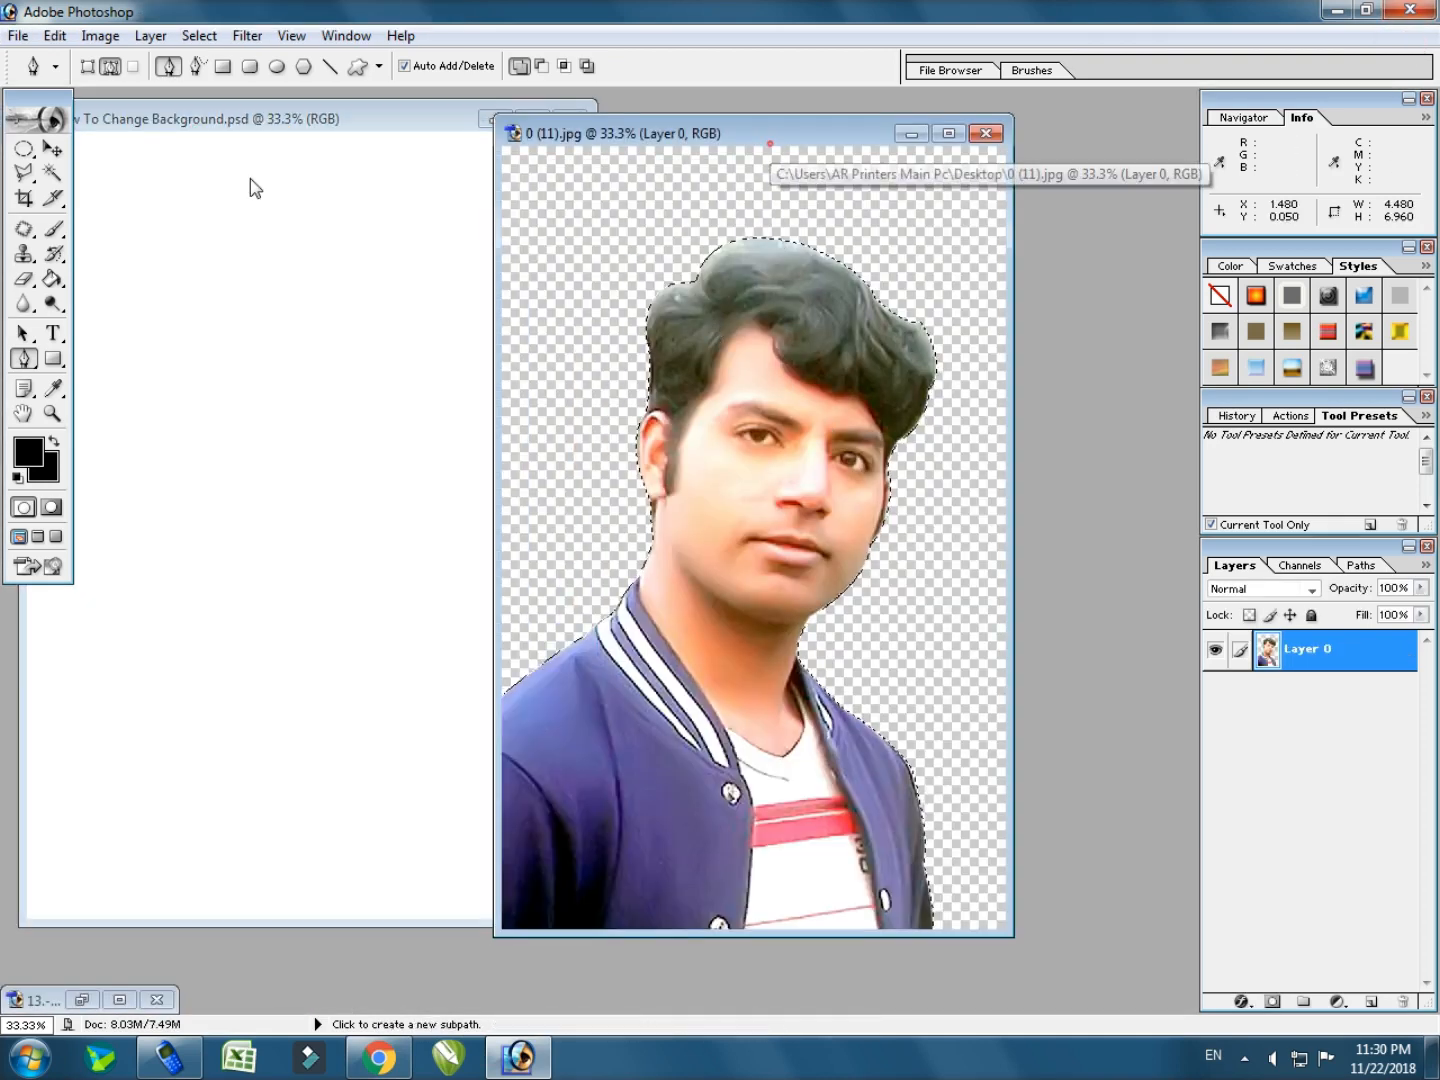
left_click(57, 150)
left_click_drag(826, 433, 315, 453)
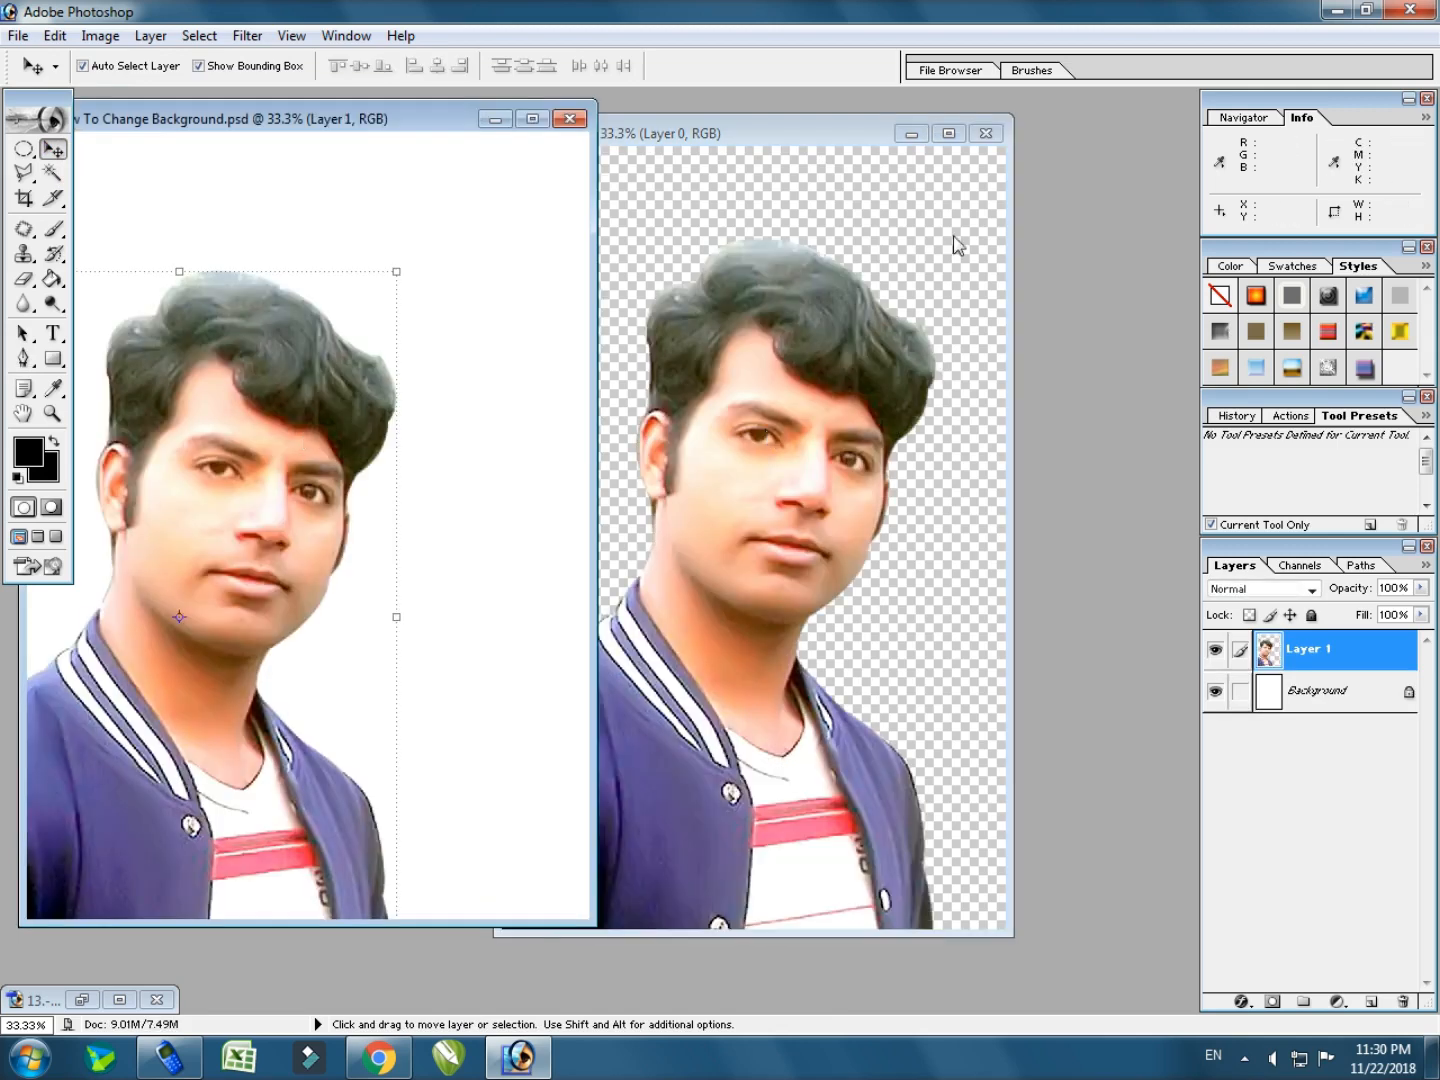
left_click(911, 140)
left_click_drag(394, 118, 792, 144)
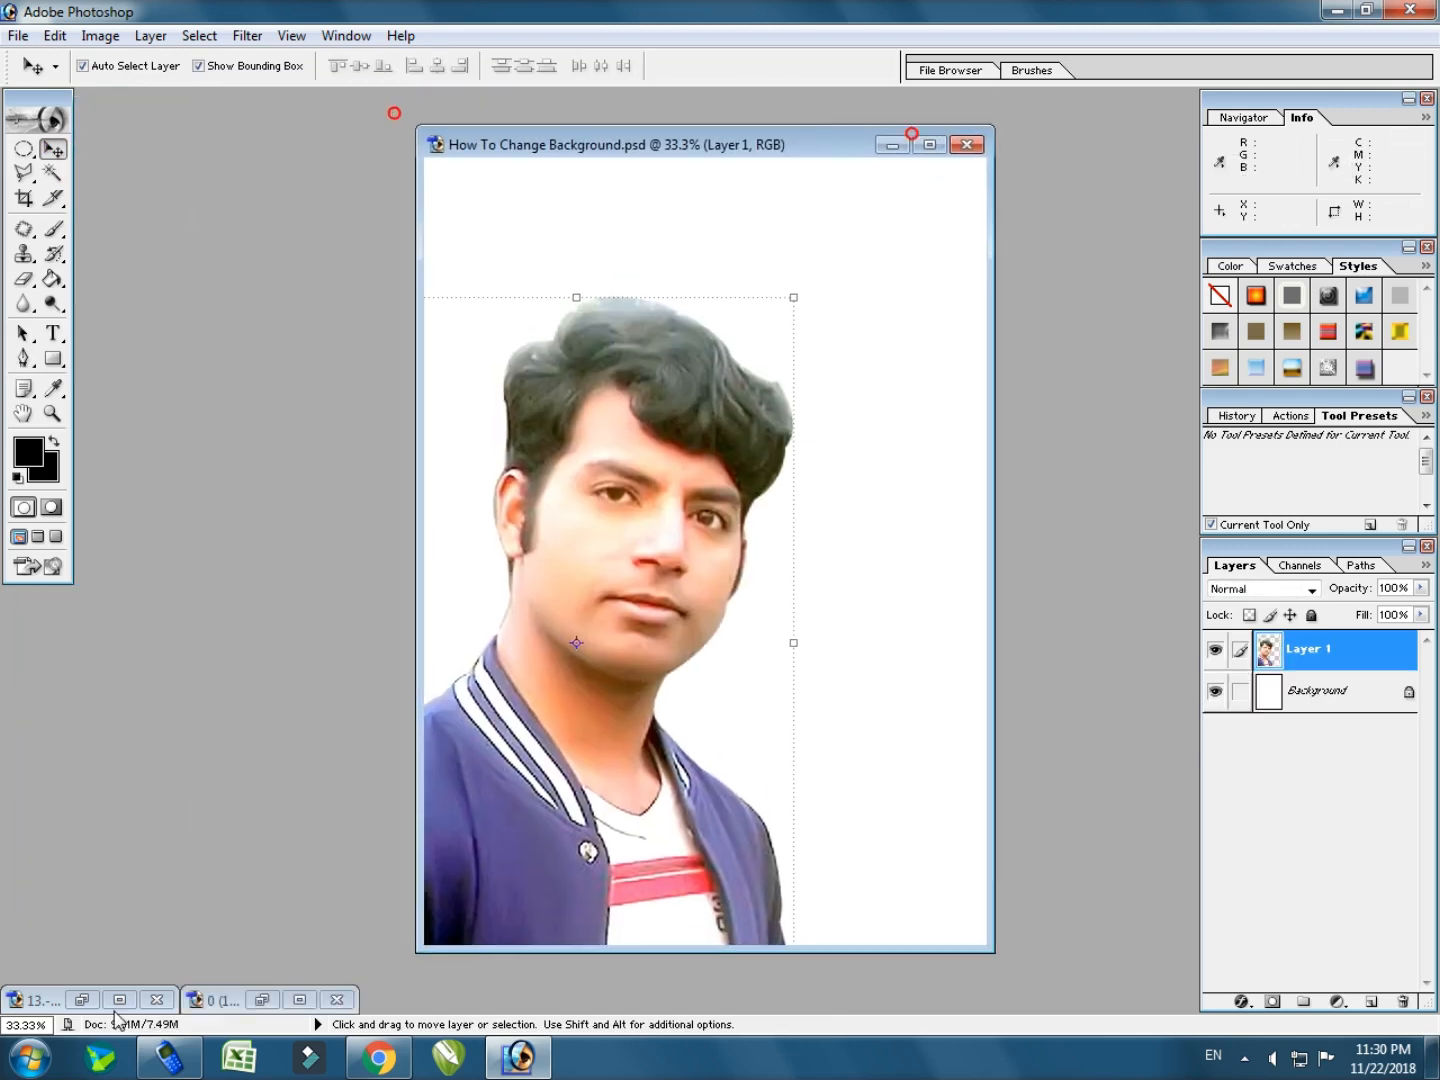
Restore the 13.-Singapore.jpg window, move it aside and copy the Singapore photo into How To Change Background.psd.
left_click(119, 999)
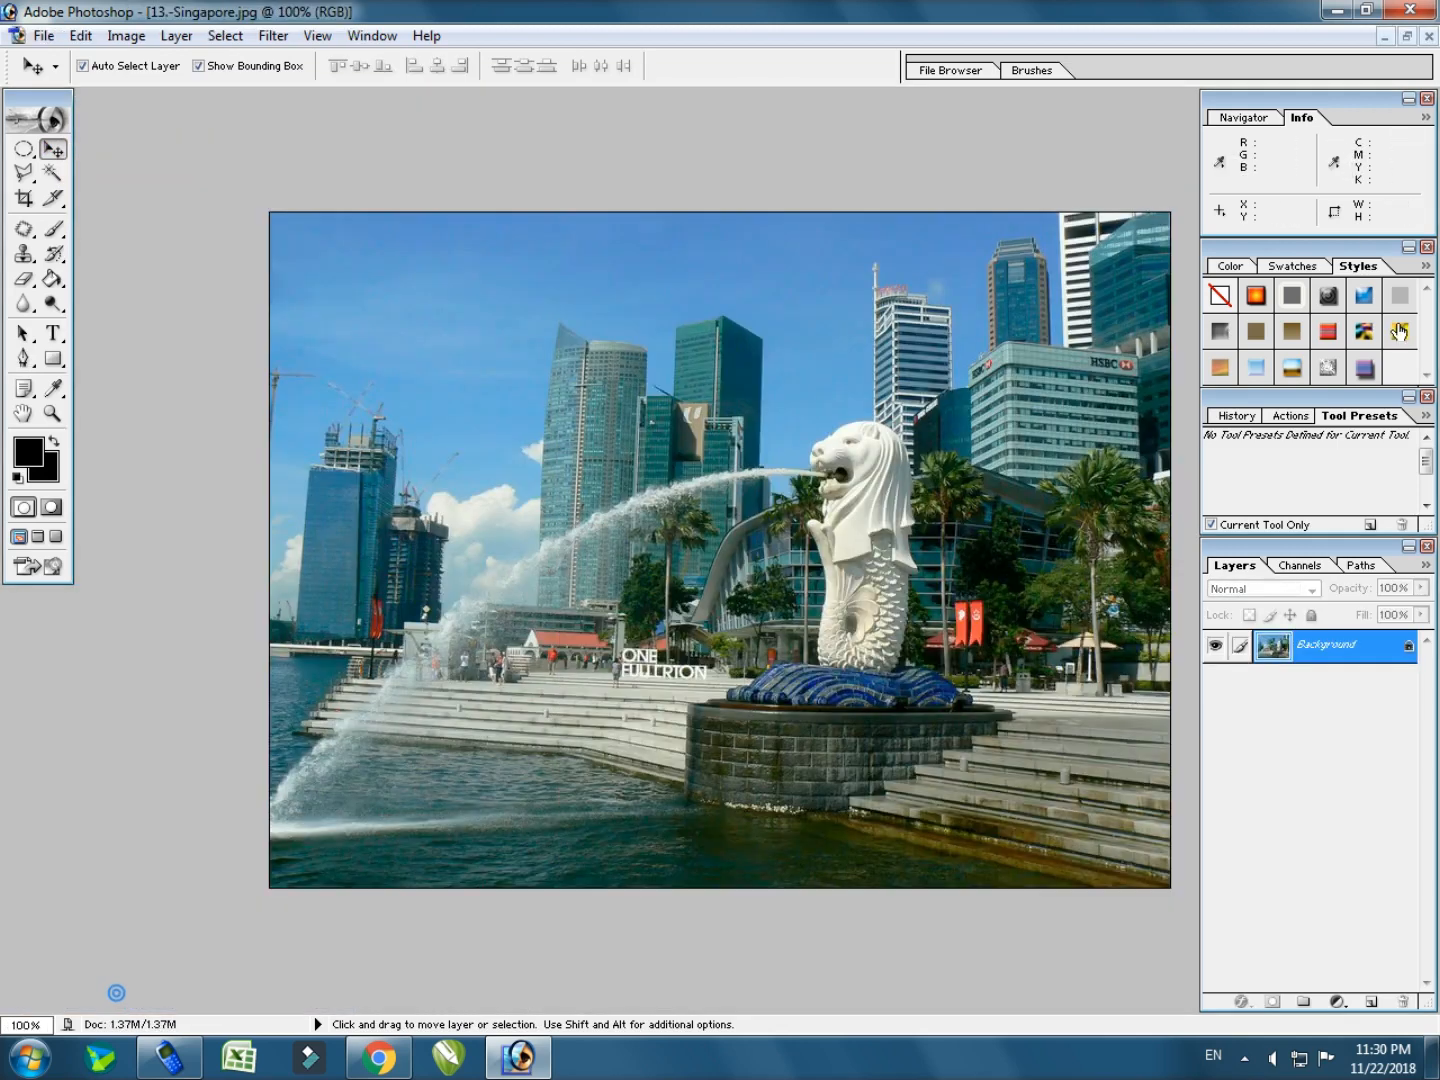
left_click(1407, 38)
left_click_drag(807, 132, 1151, 86)
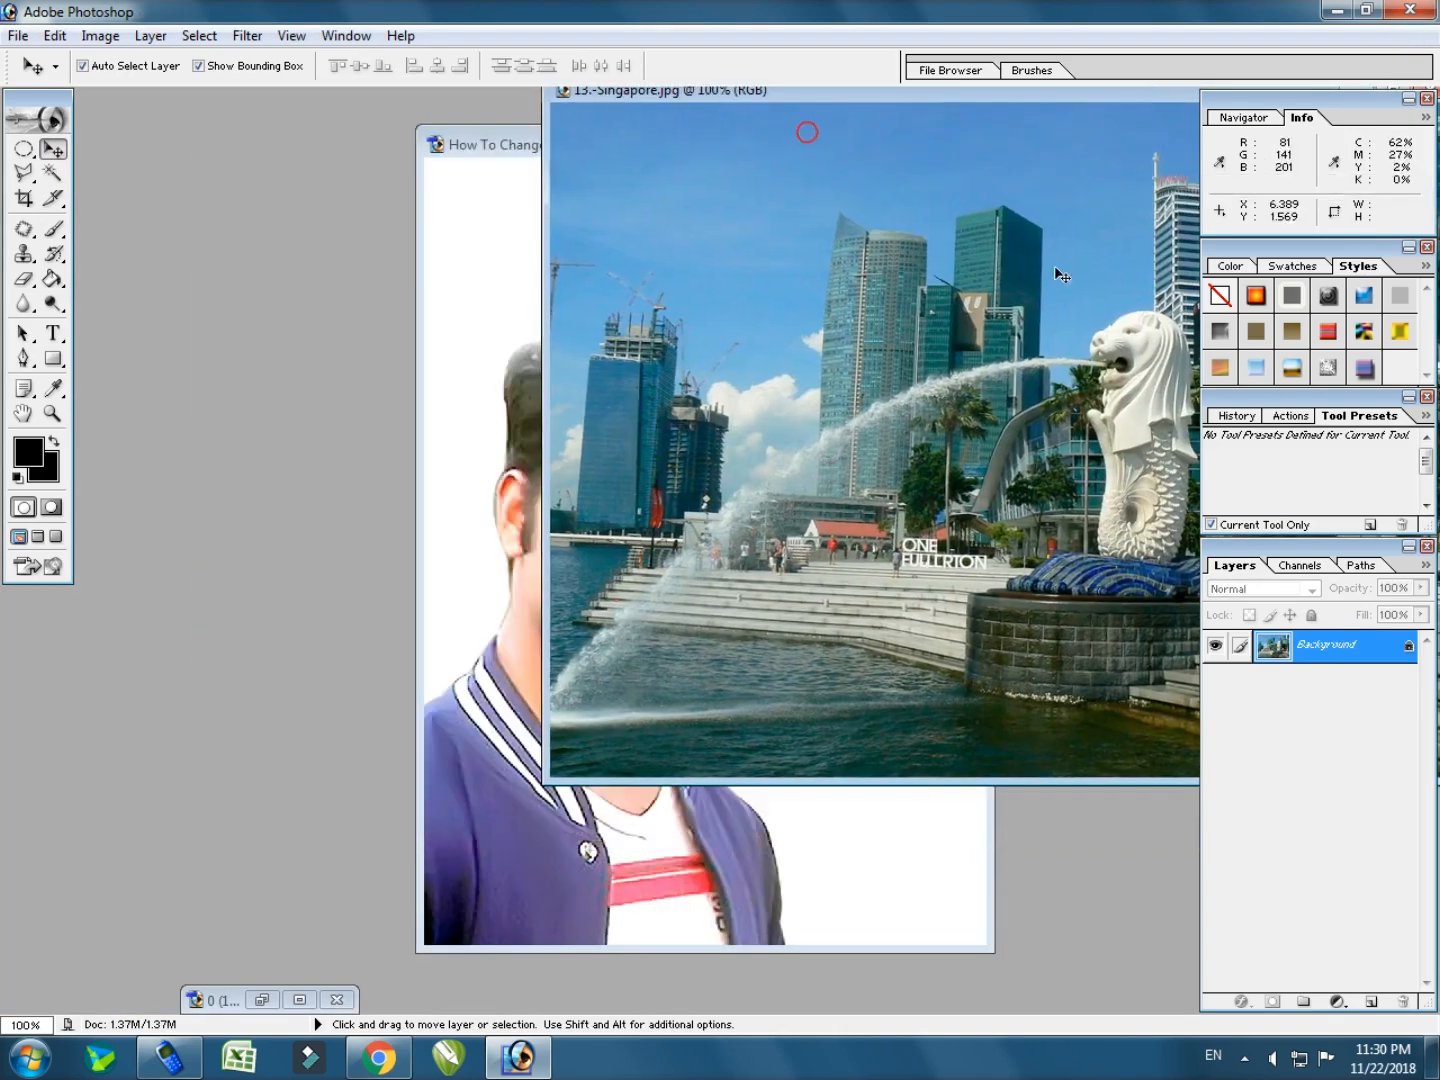
left_click_drag(1062, 275, 494, 268)
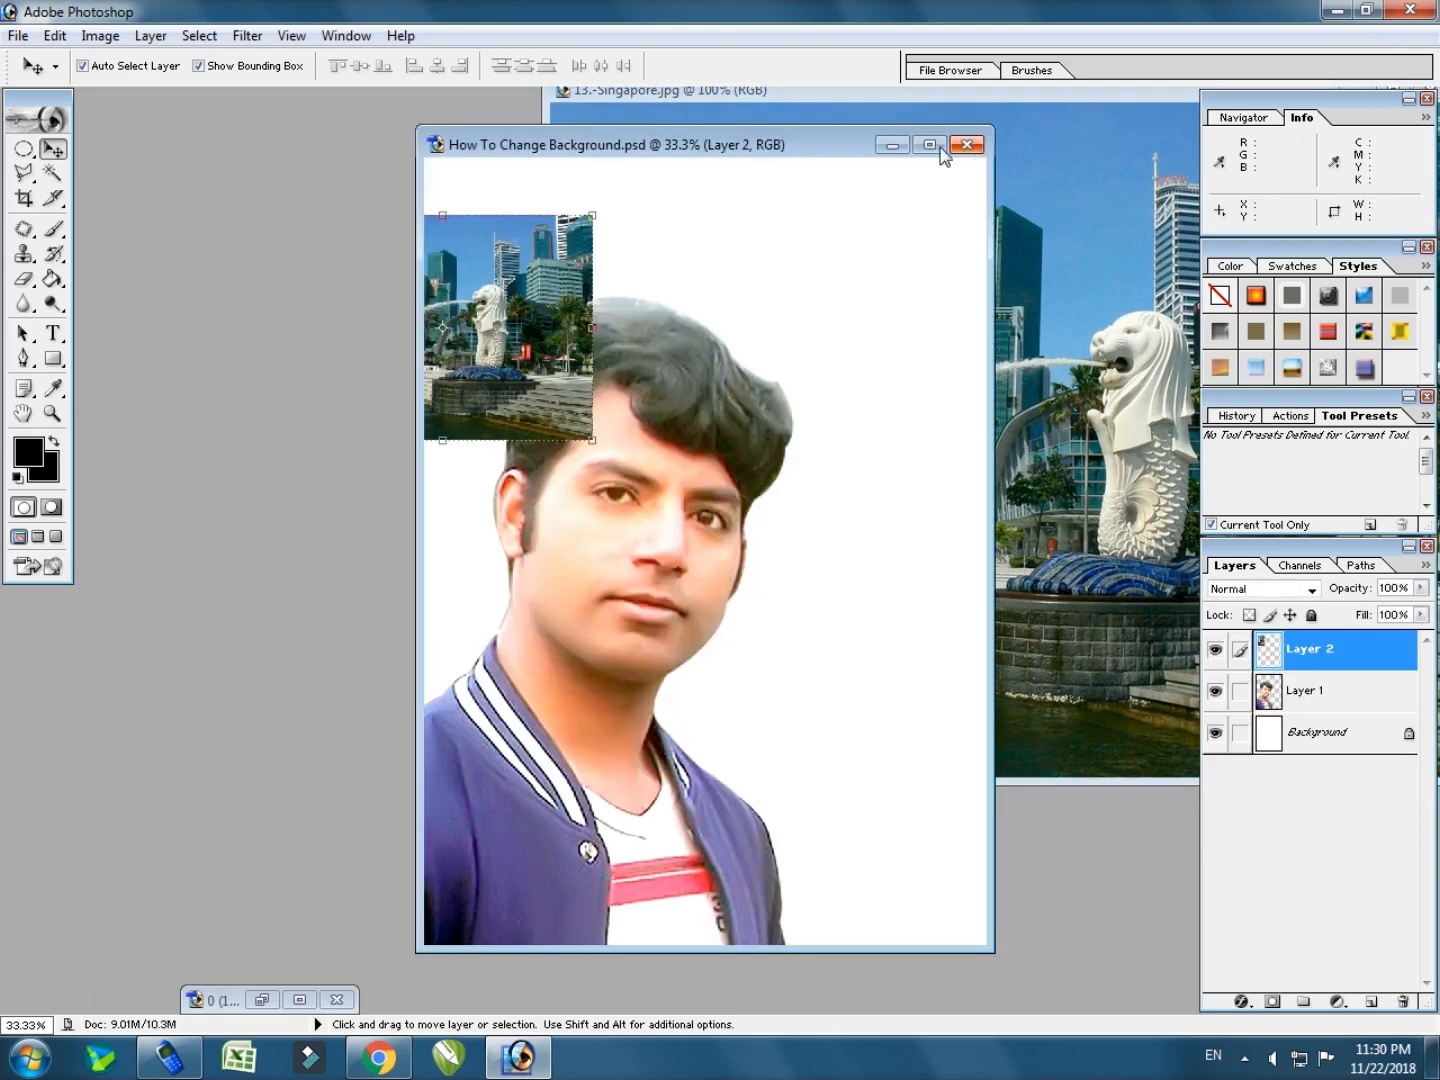
Minimize the 13.-Singapore.jpg window and maximize How To Change Background.psd.
left_click(1094, 99)
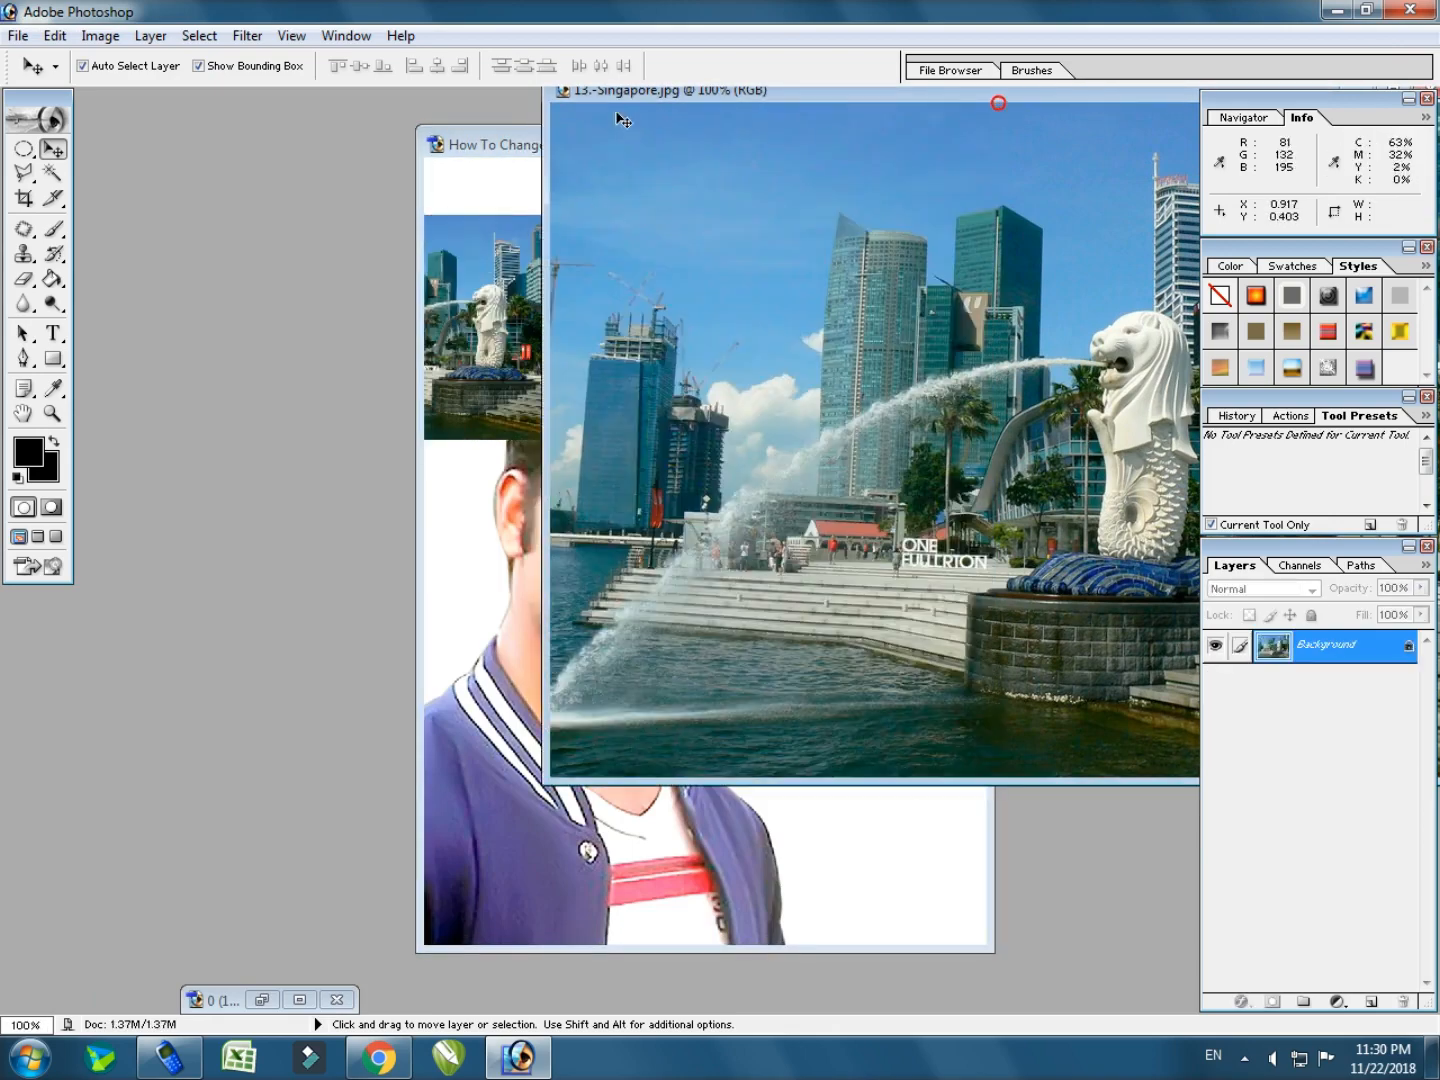
left_click_drag(618, 95, 372, 204)
left_click(1110, 208)
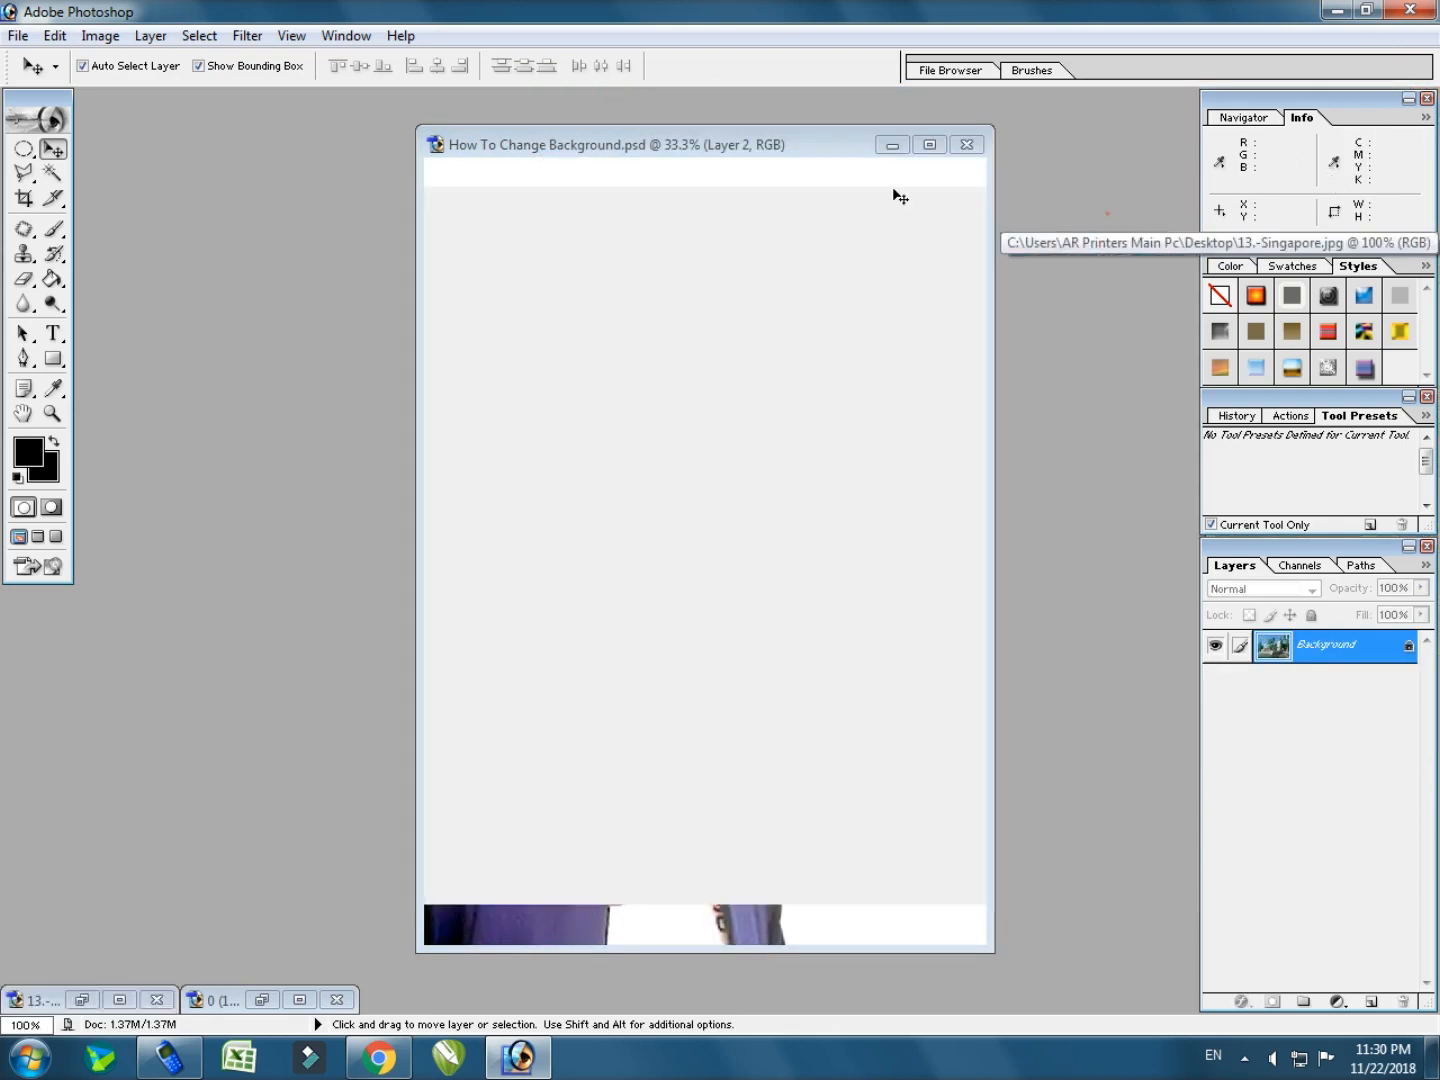
left_click(935, 148)
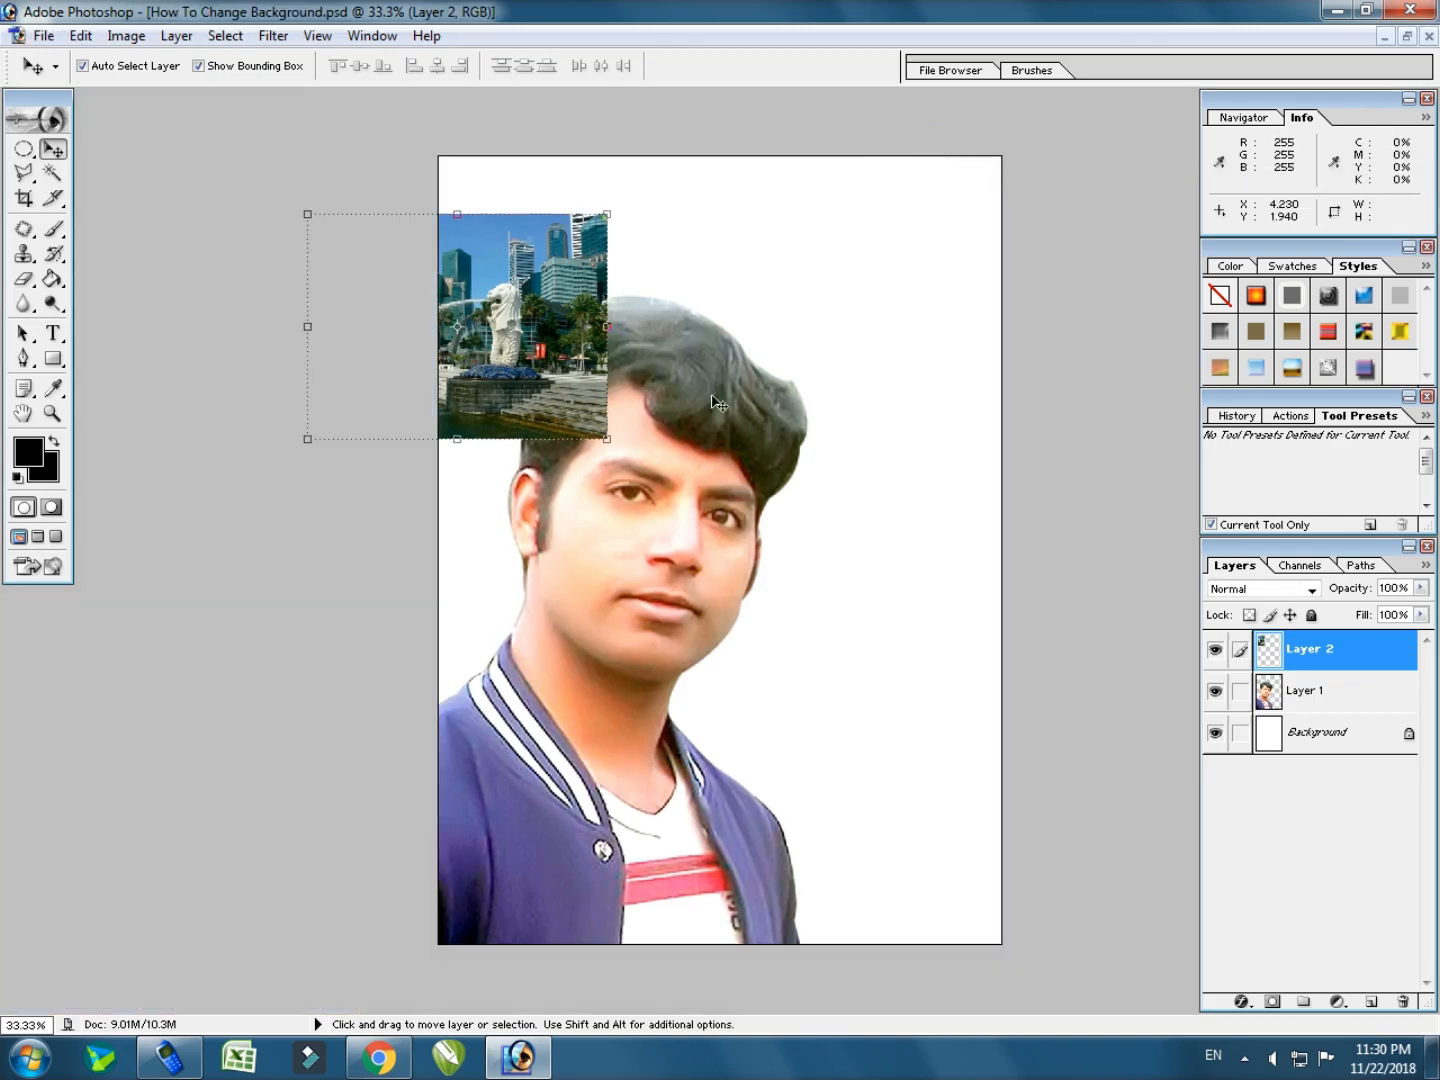
Move the Singapore photo over the page and scale it proportionally to 355.1% so it covers the whole canvas.
left_click_drag(547, 355, 750, 541)
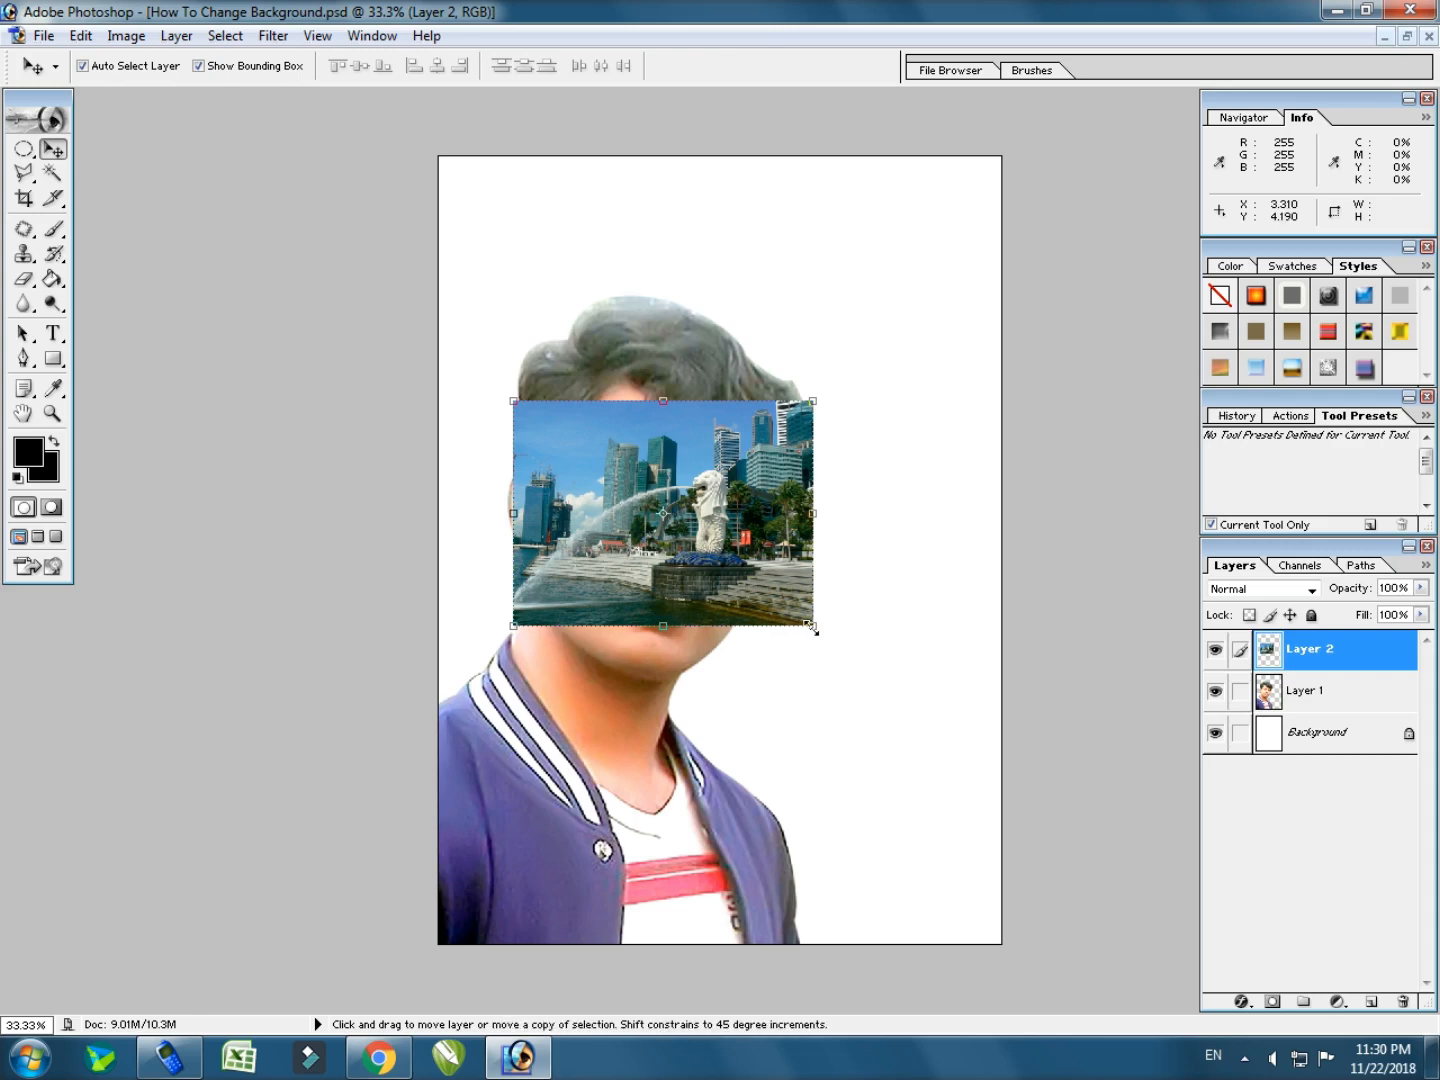
left_click_drag(811, 627, 866, 694)
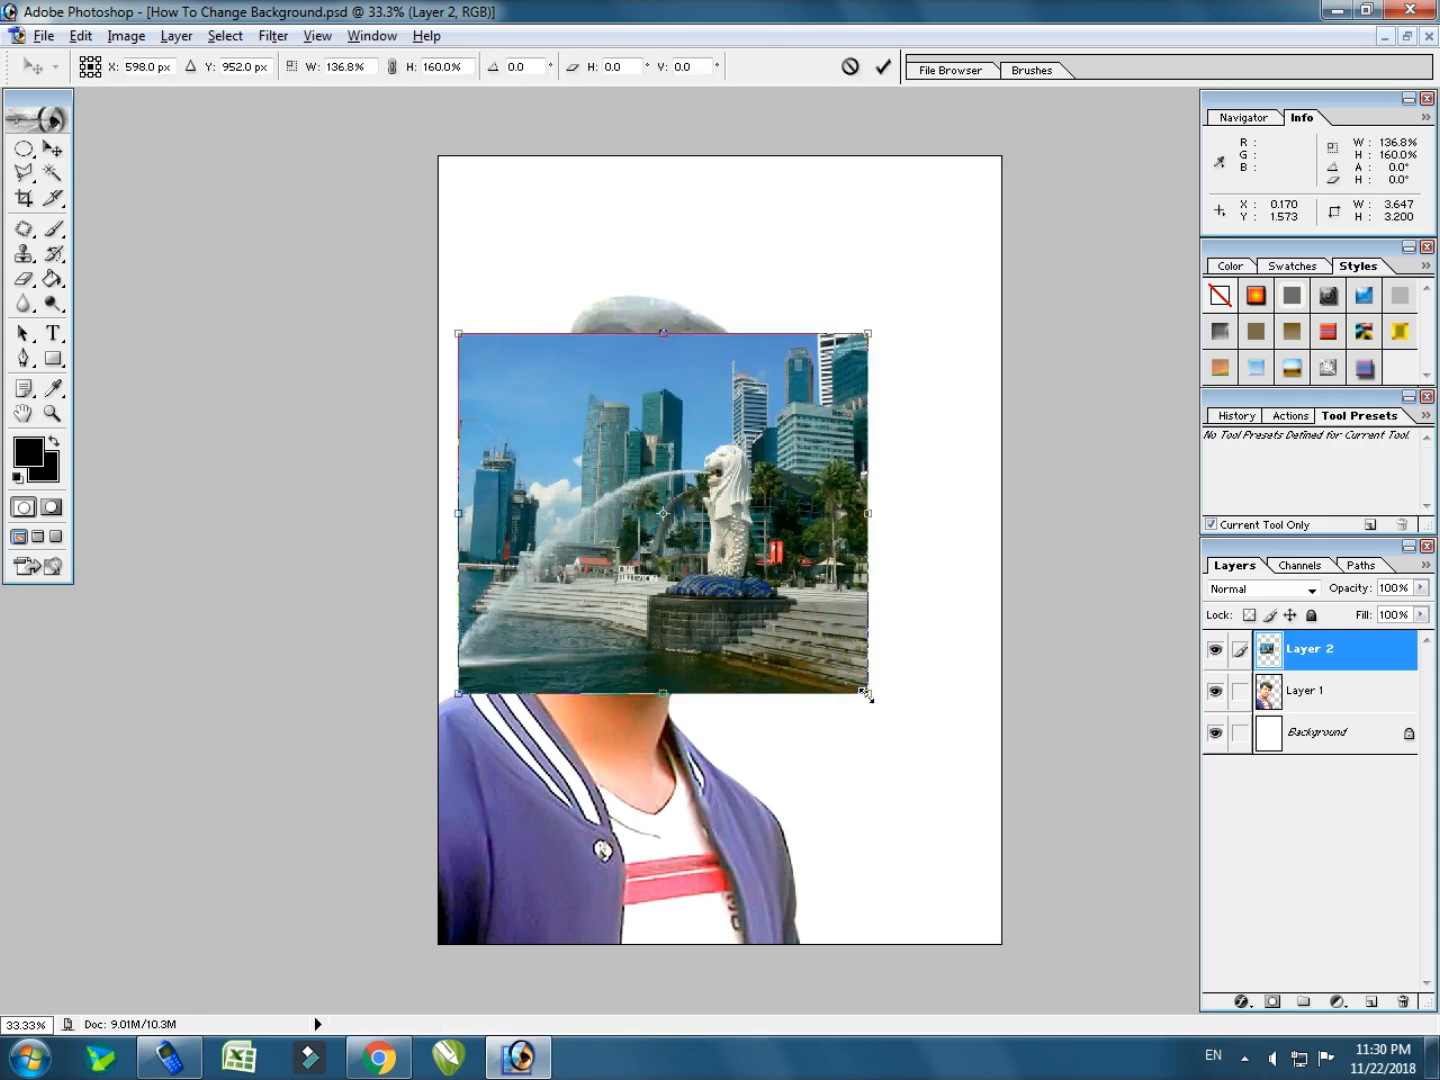
key("shift")
left_click_drag(866, 694, 1167, 876)
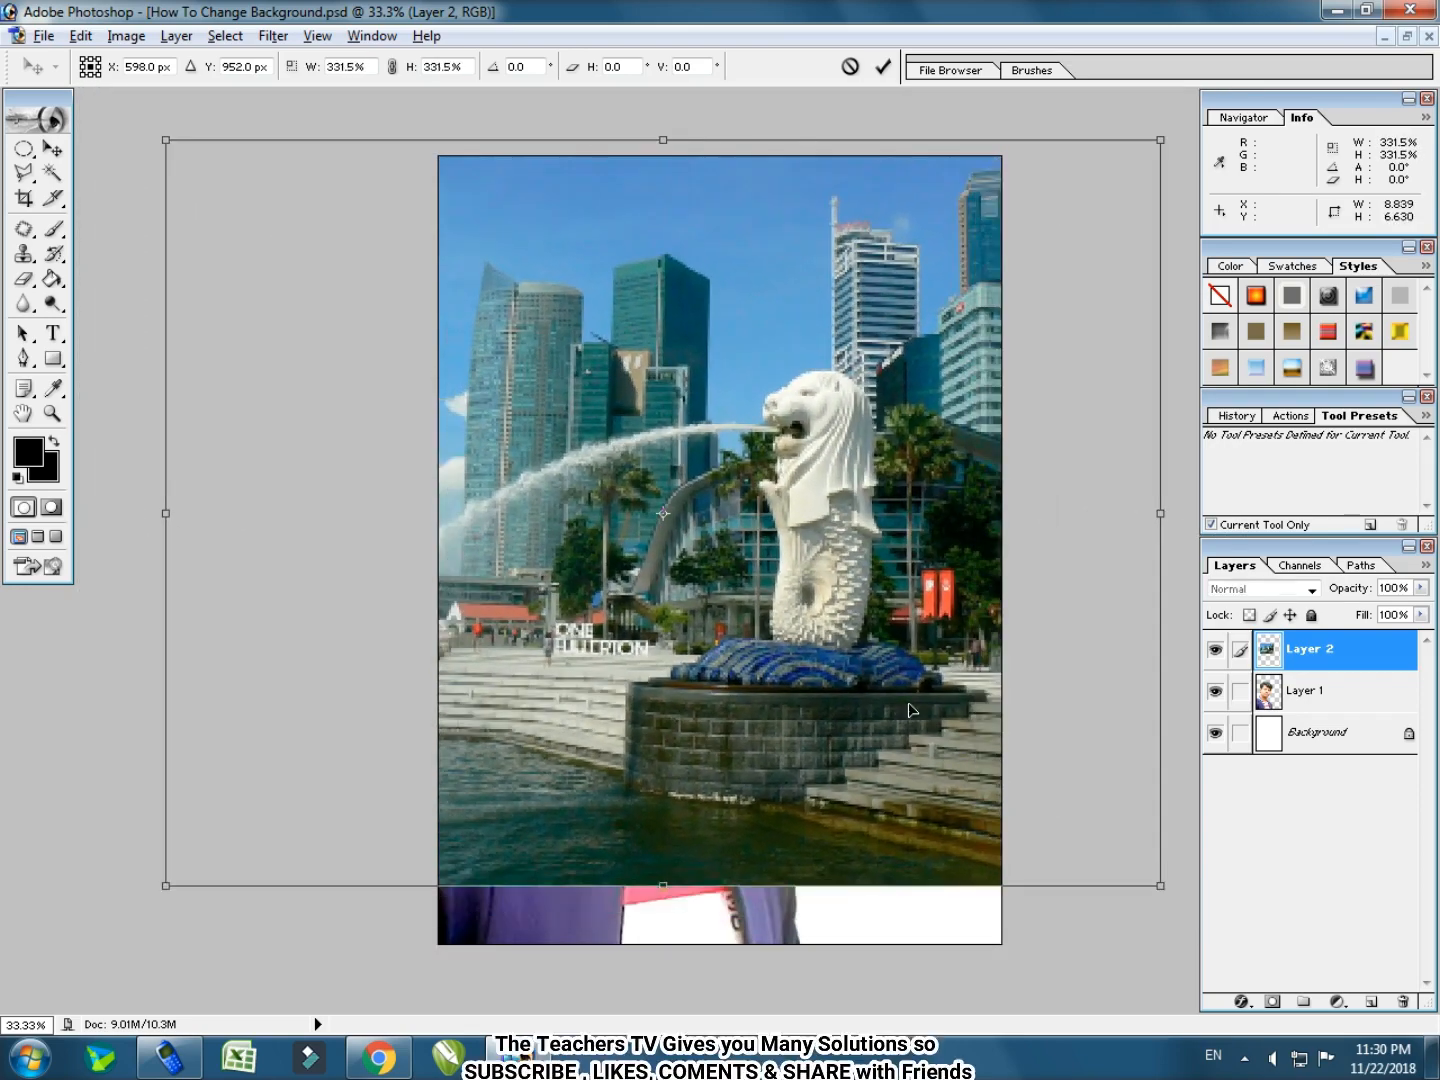
left_click_drag(760, 309, 763, 343)
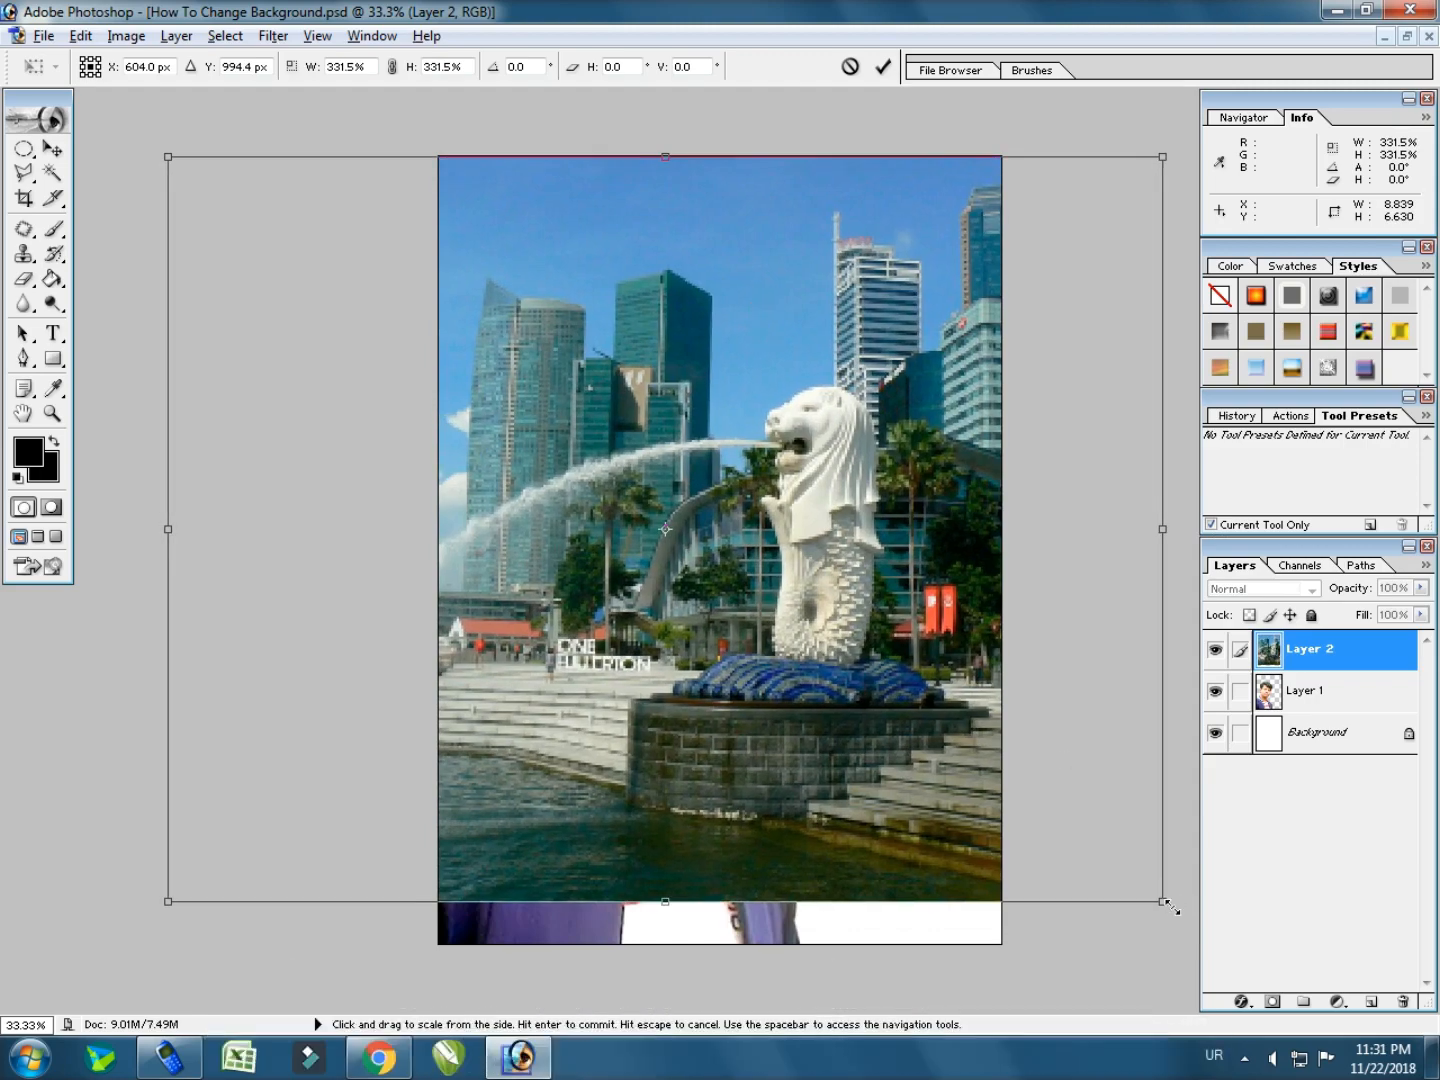
left_click_drag(1170, 905, 1232, 941)
left_click_drag(597, 654, 647, 667)
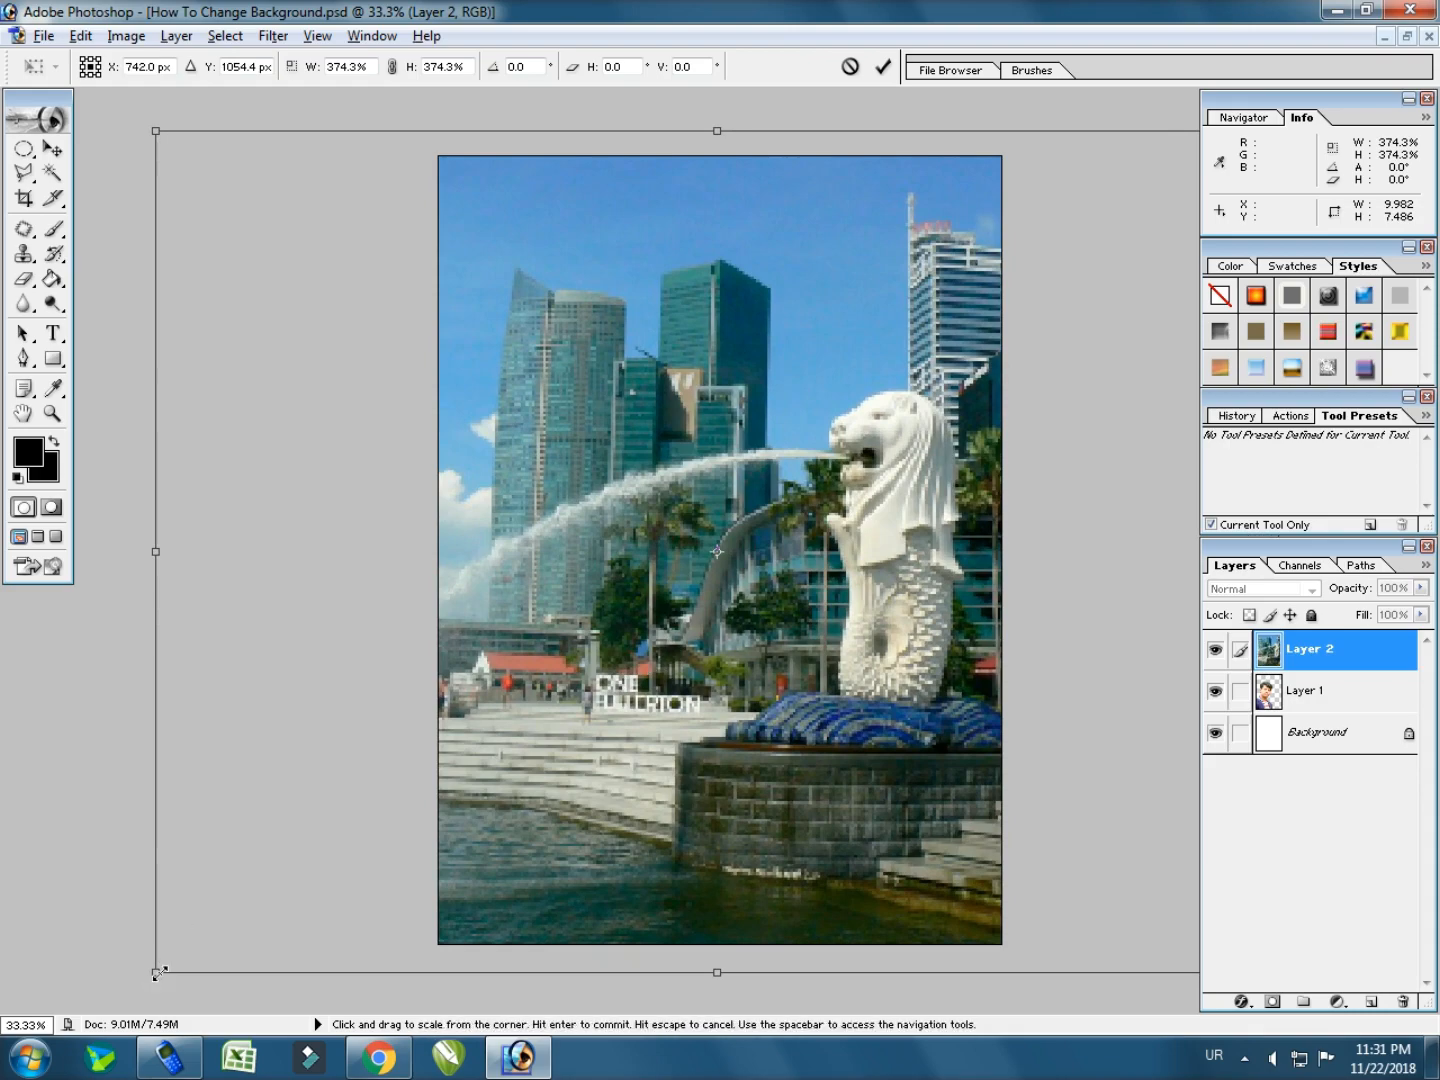
left_click_drag(172, 968, 195, 960)
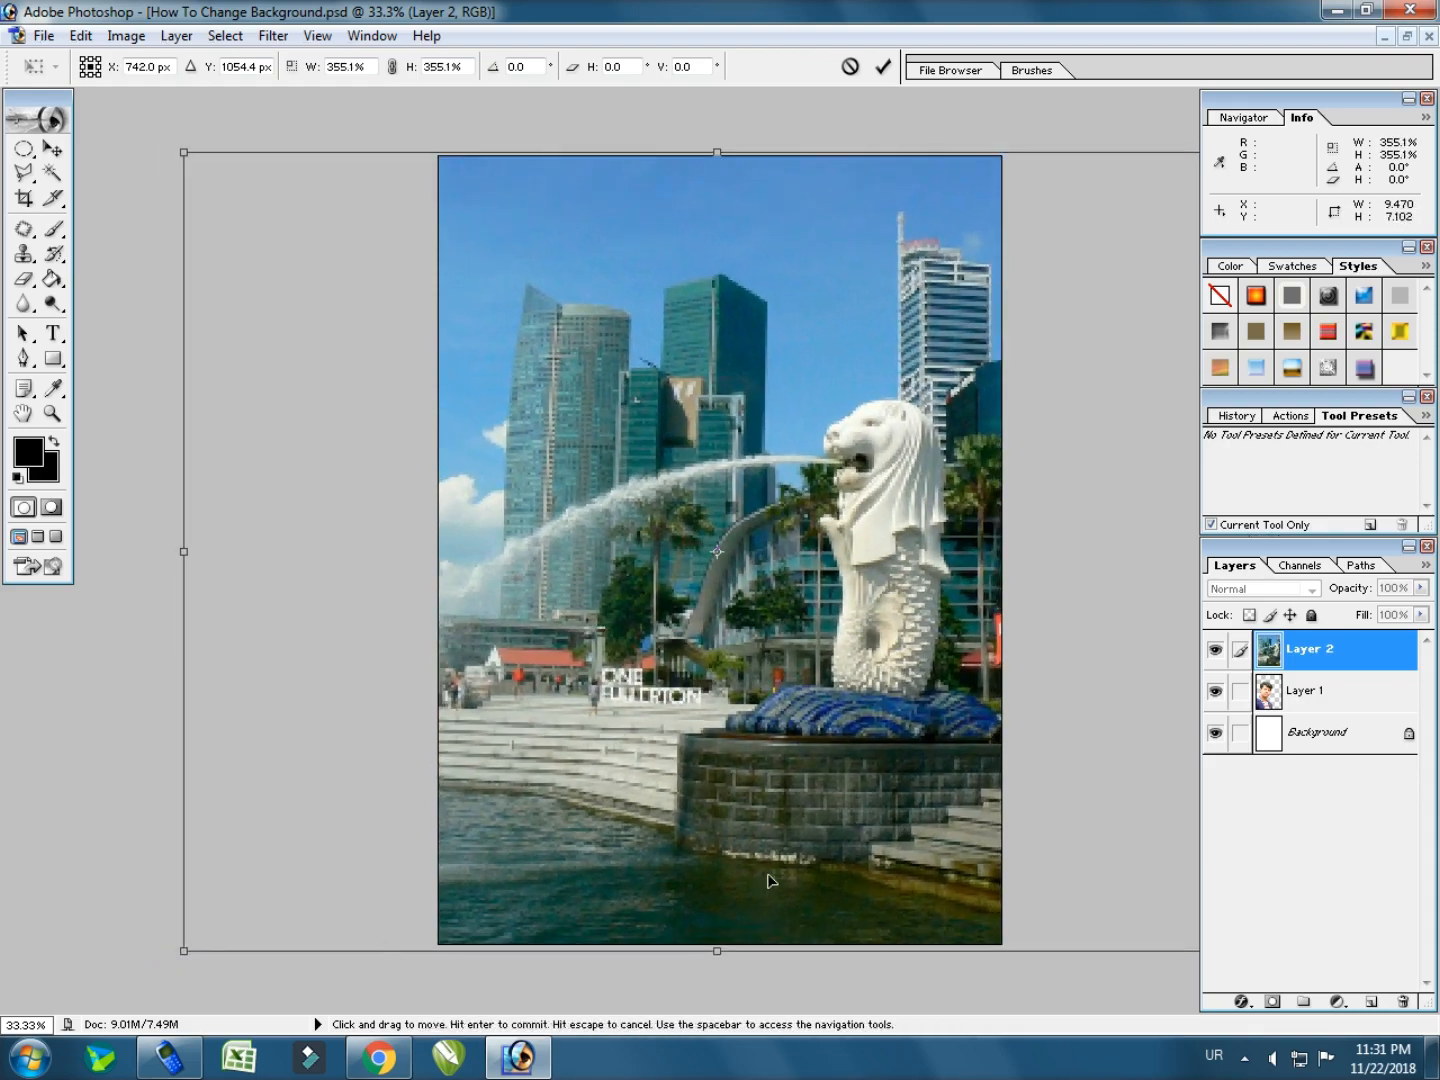
left_click(884, 68)
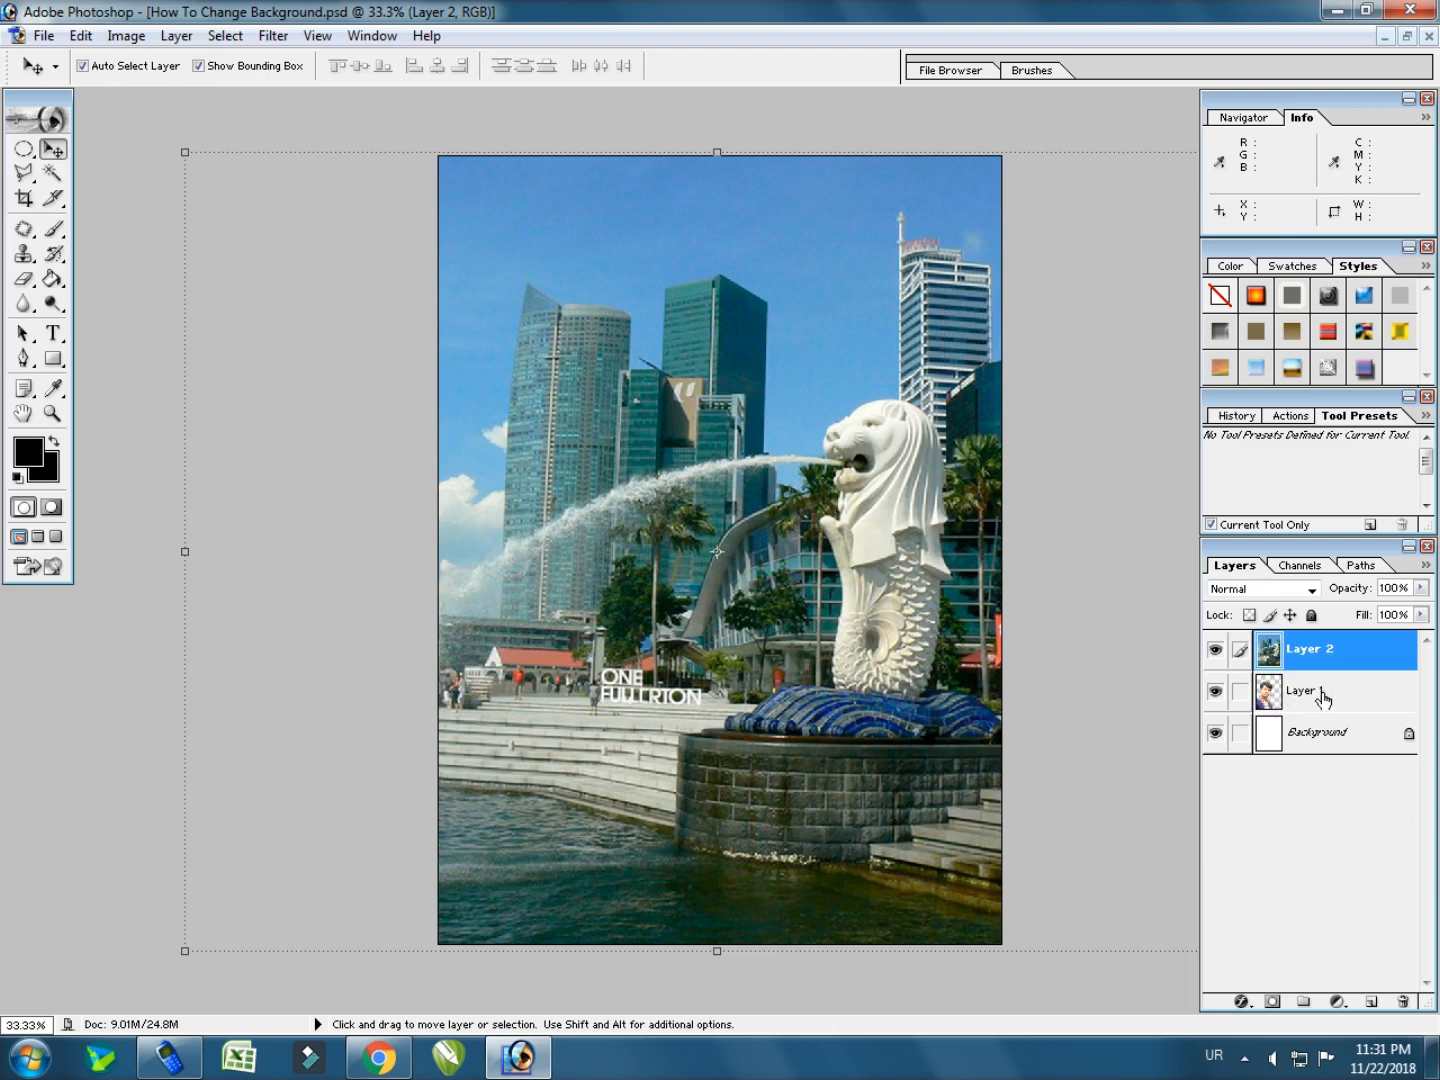
Try to move Layer 1 above Layer 2 and toggle the display of the Layers palette.
left_click_drag(1323, 693, 1316, 625)
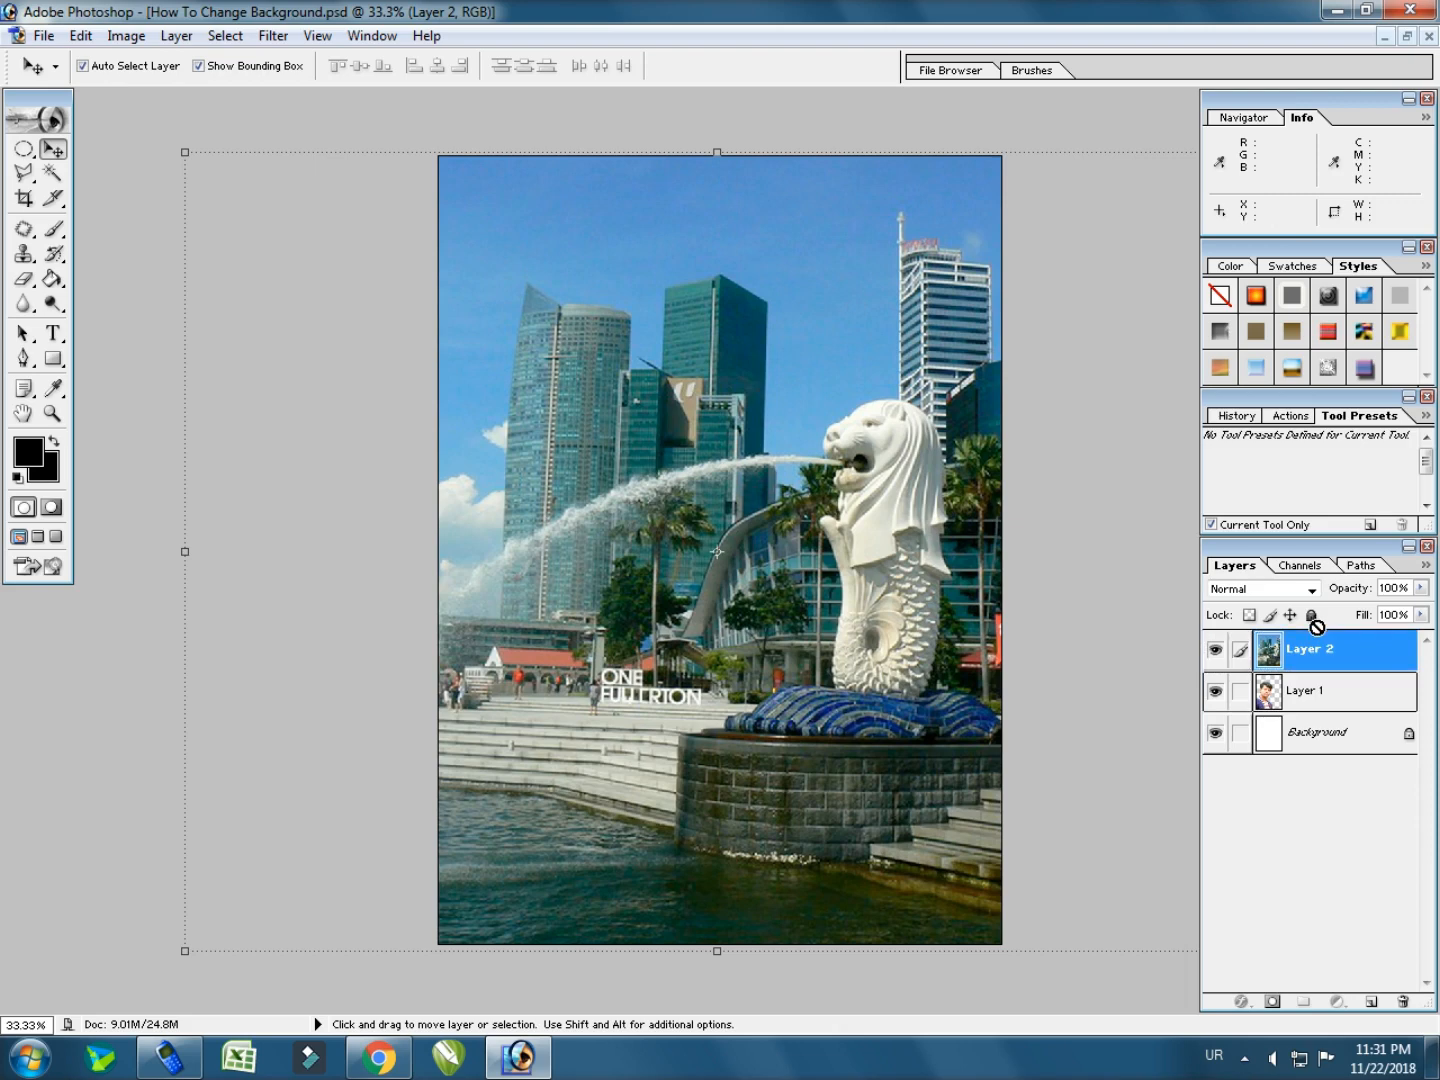
left_click_drag(1317, 636, 1318, 638)
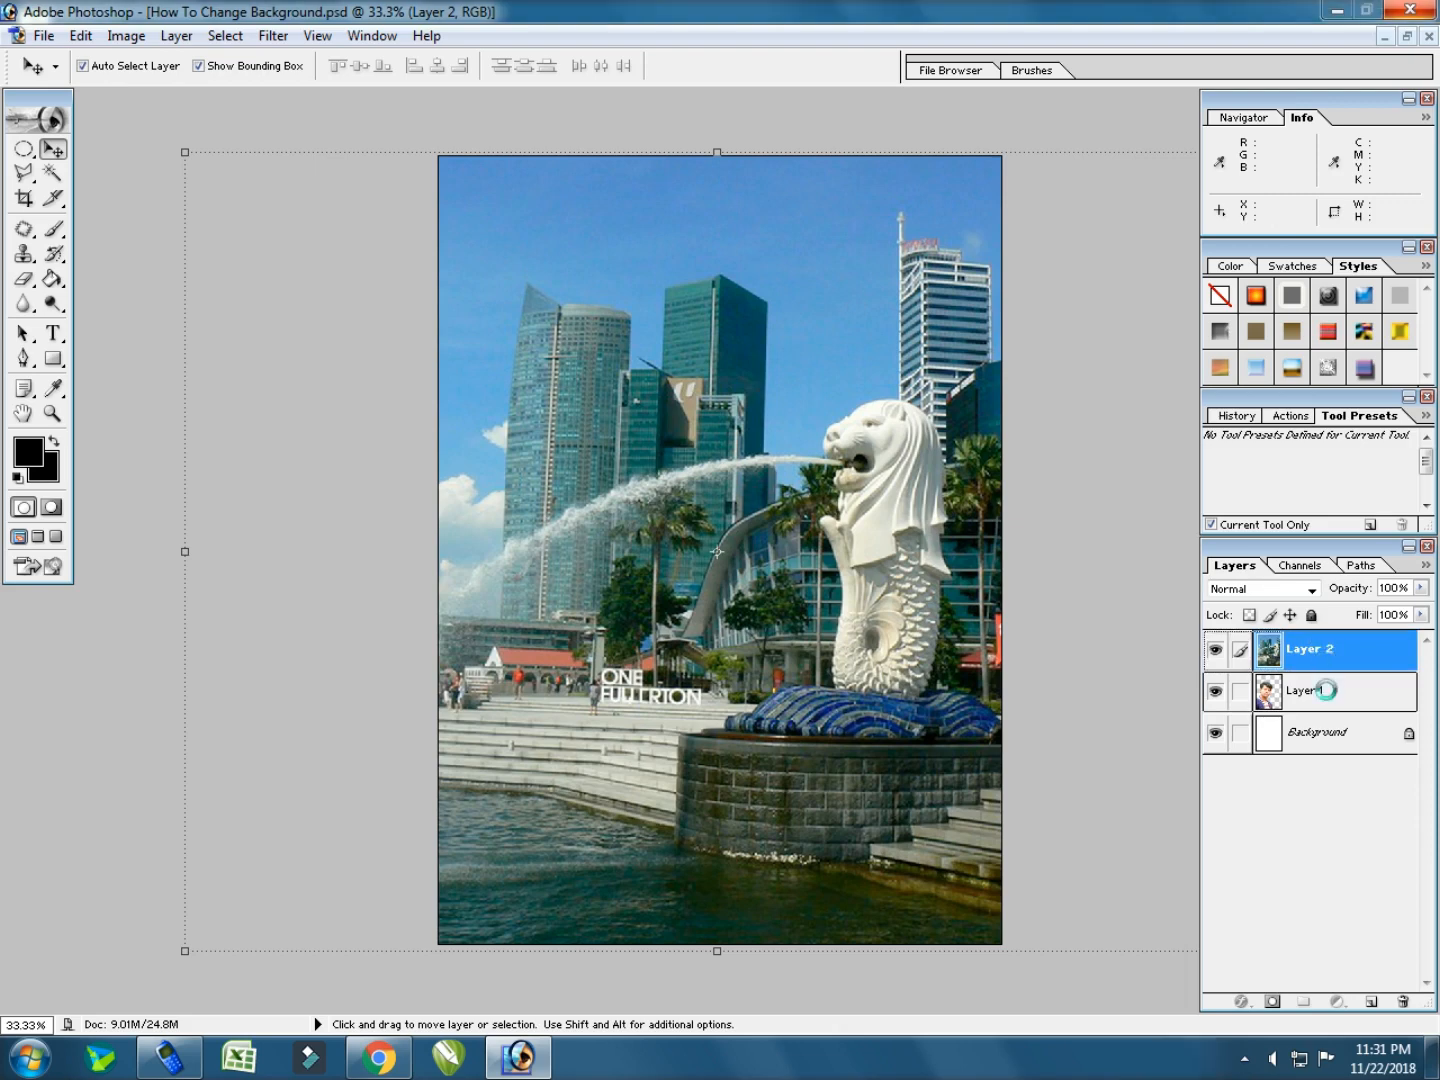
key("F7")
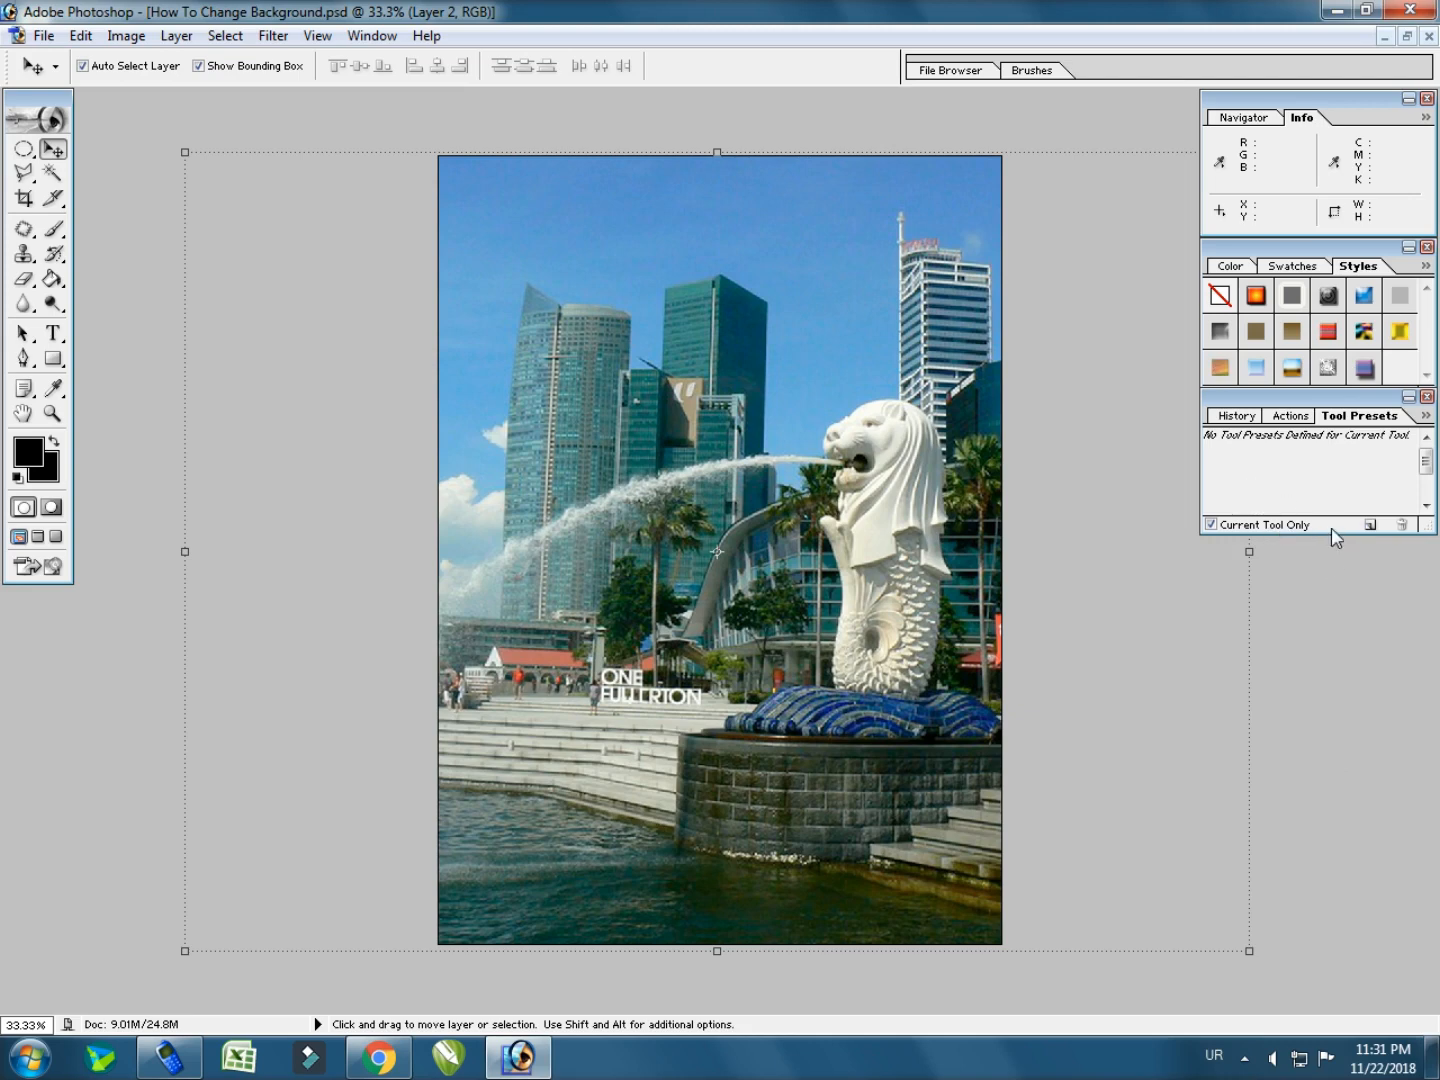
left_click(372, 37)
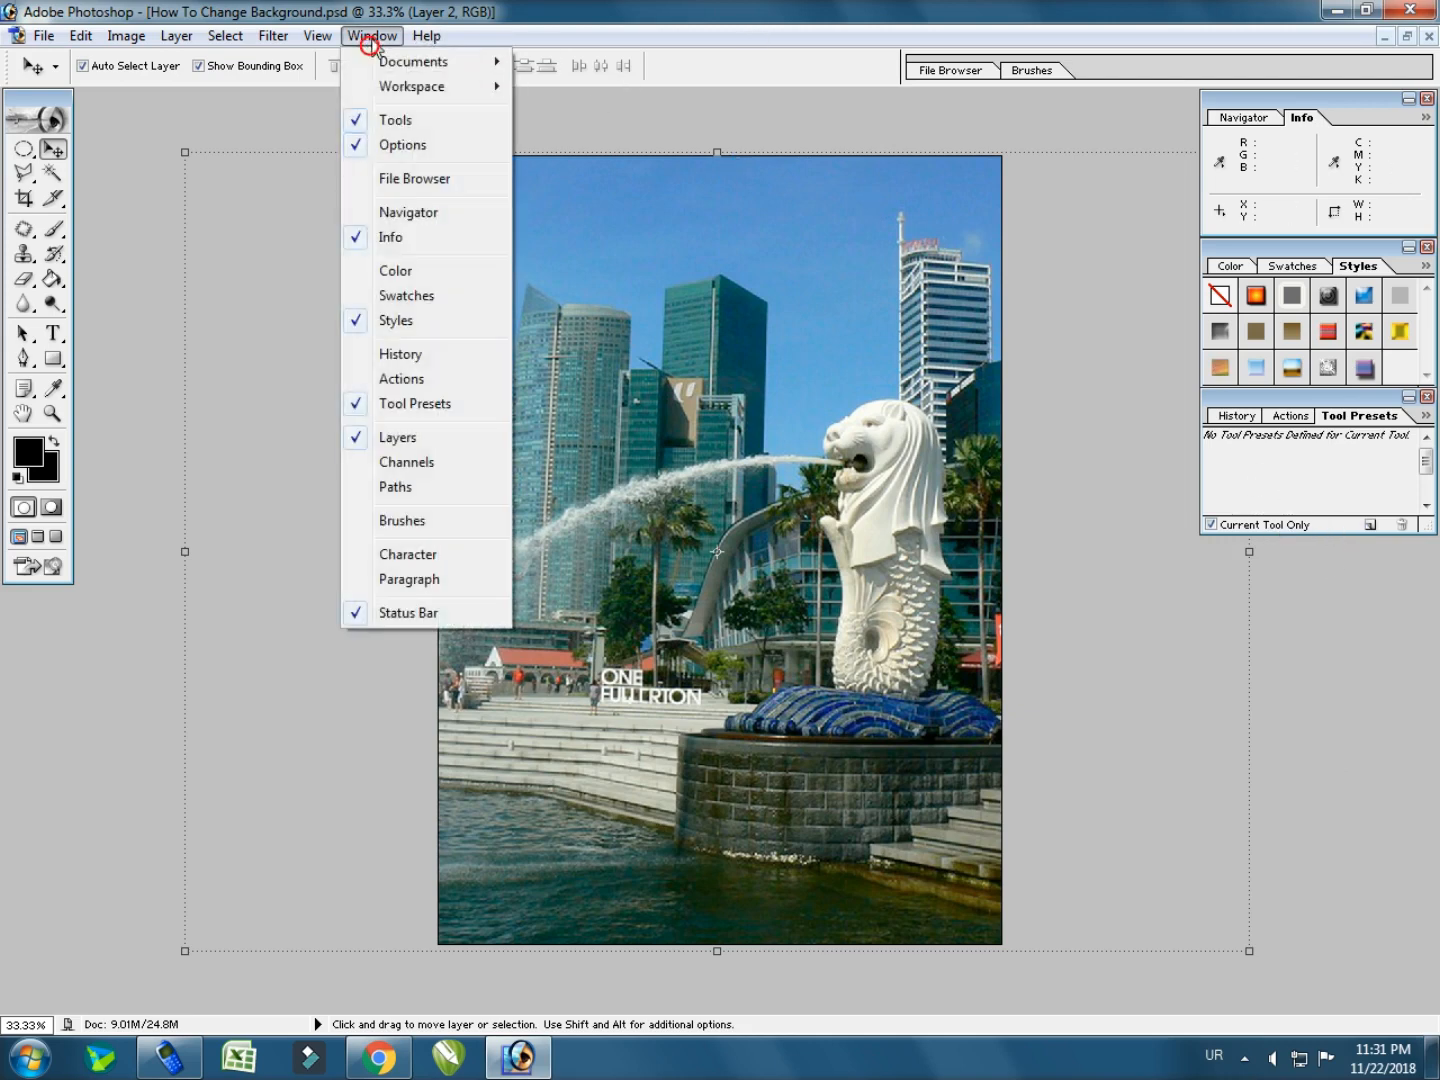
left_click(425, 436)
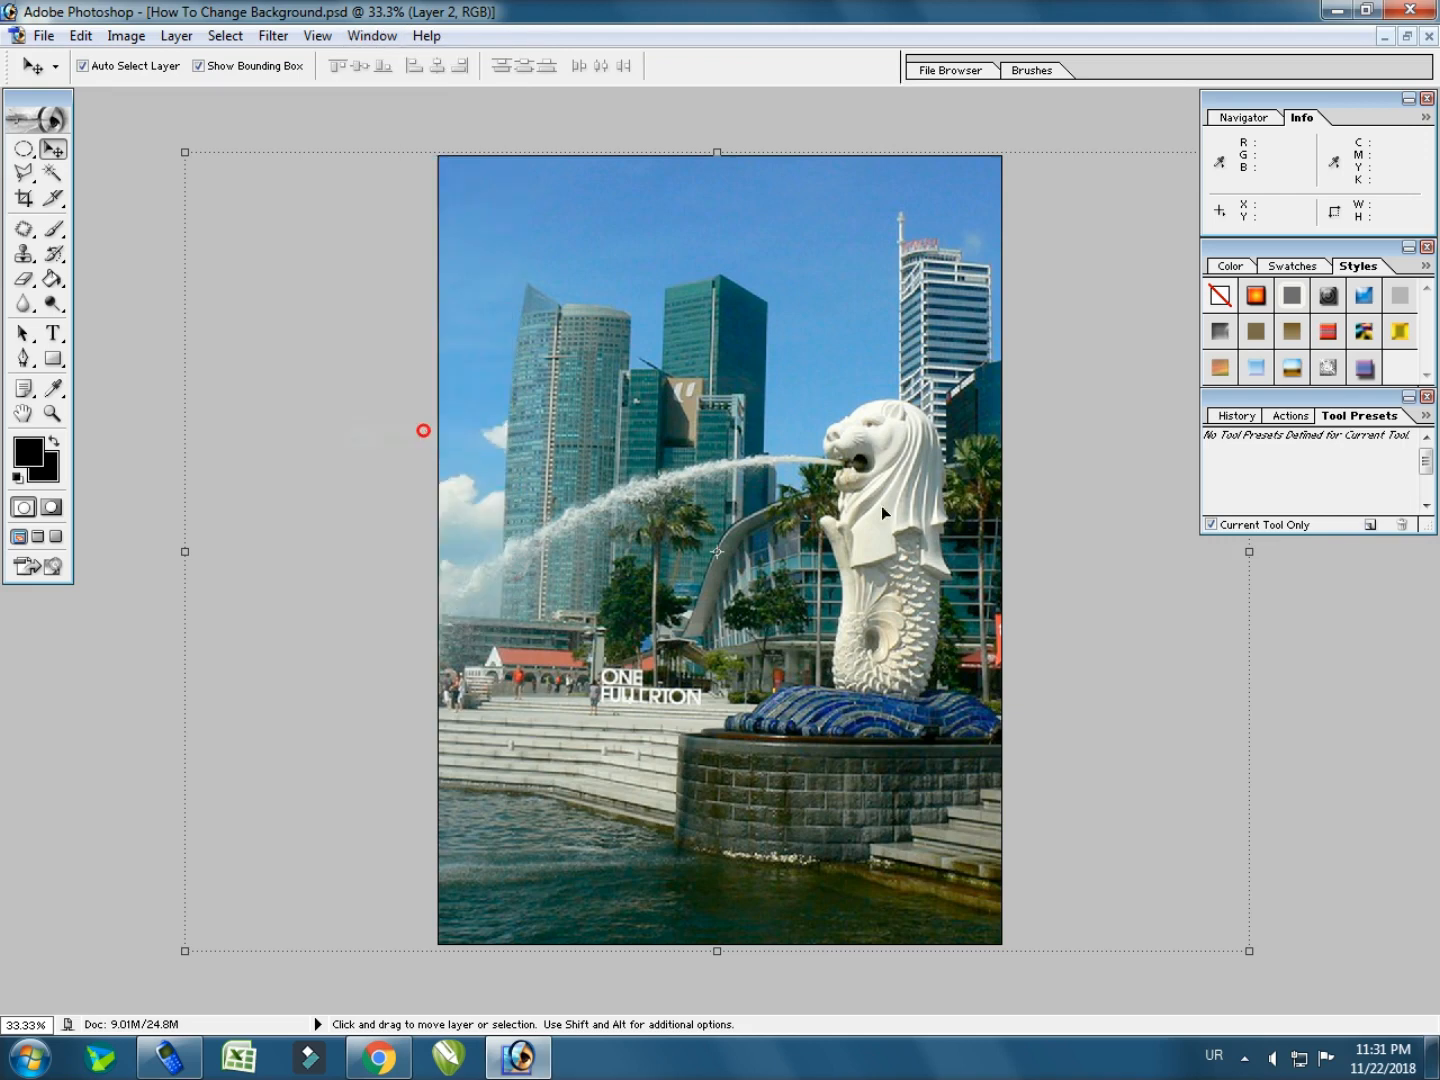
Close the Tool Presets palette group, show the Layers palette again and move it slightly up.
left_click(1426, 397)
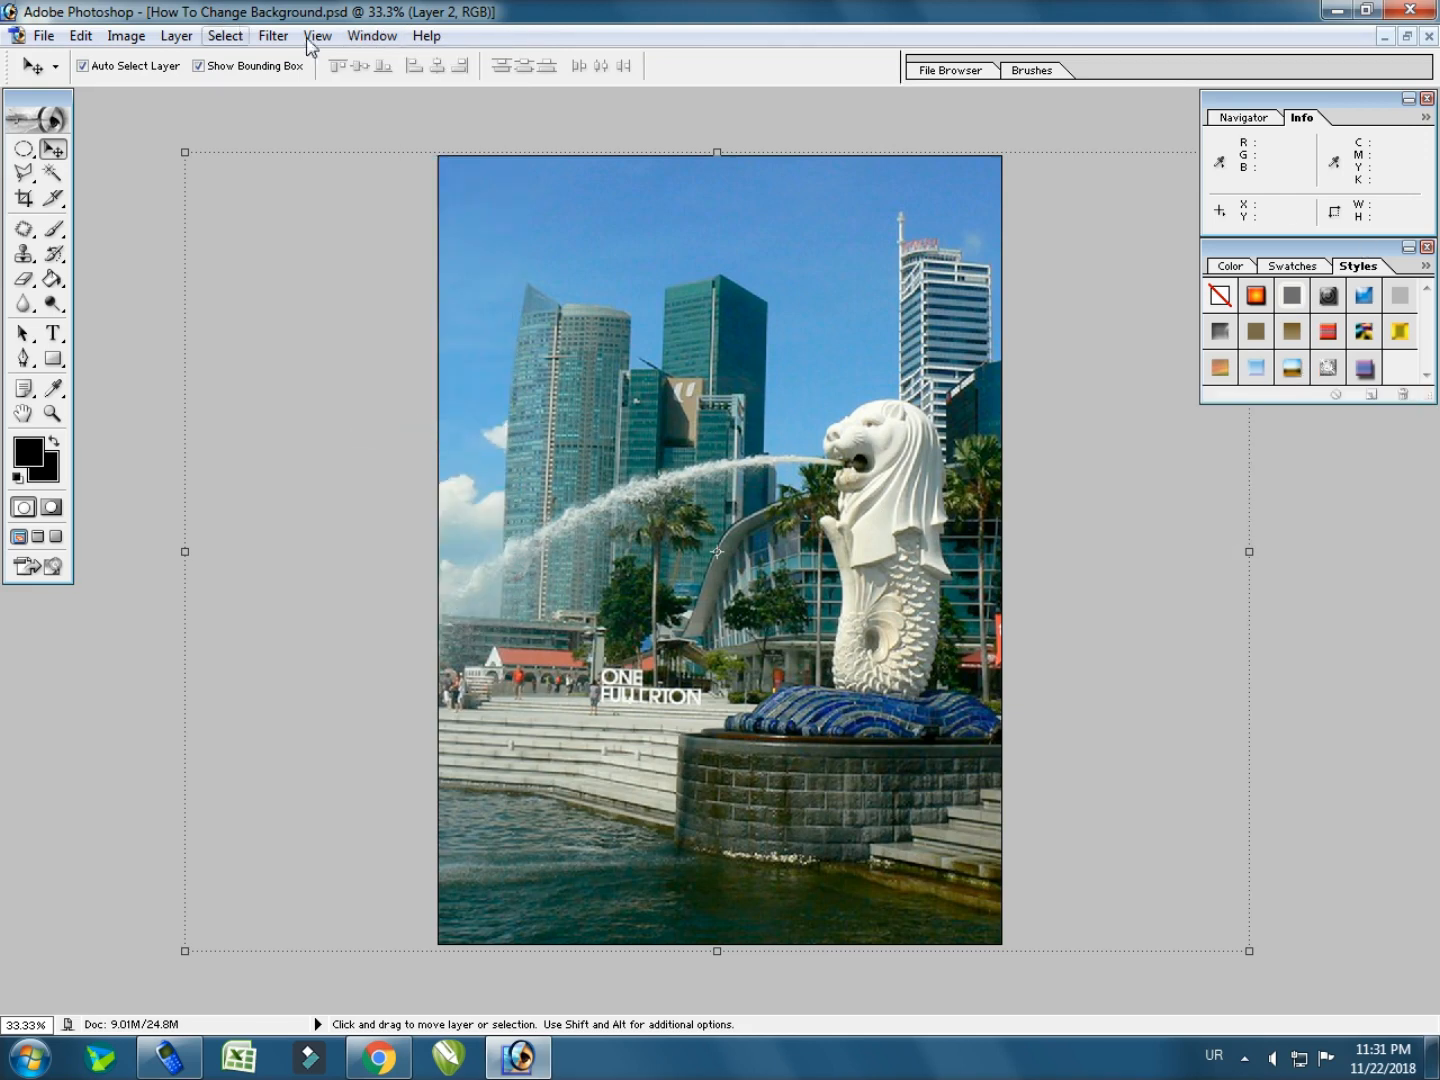
left_click(373, 38)
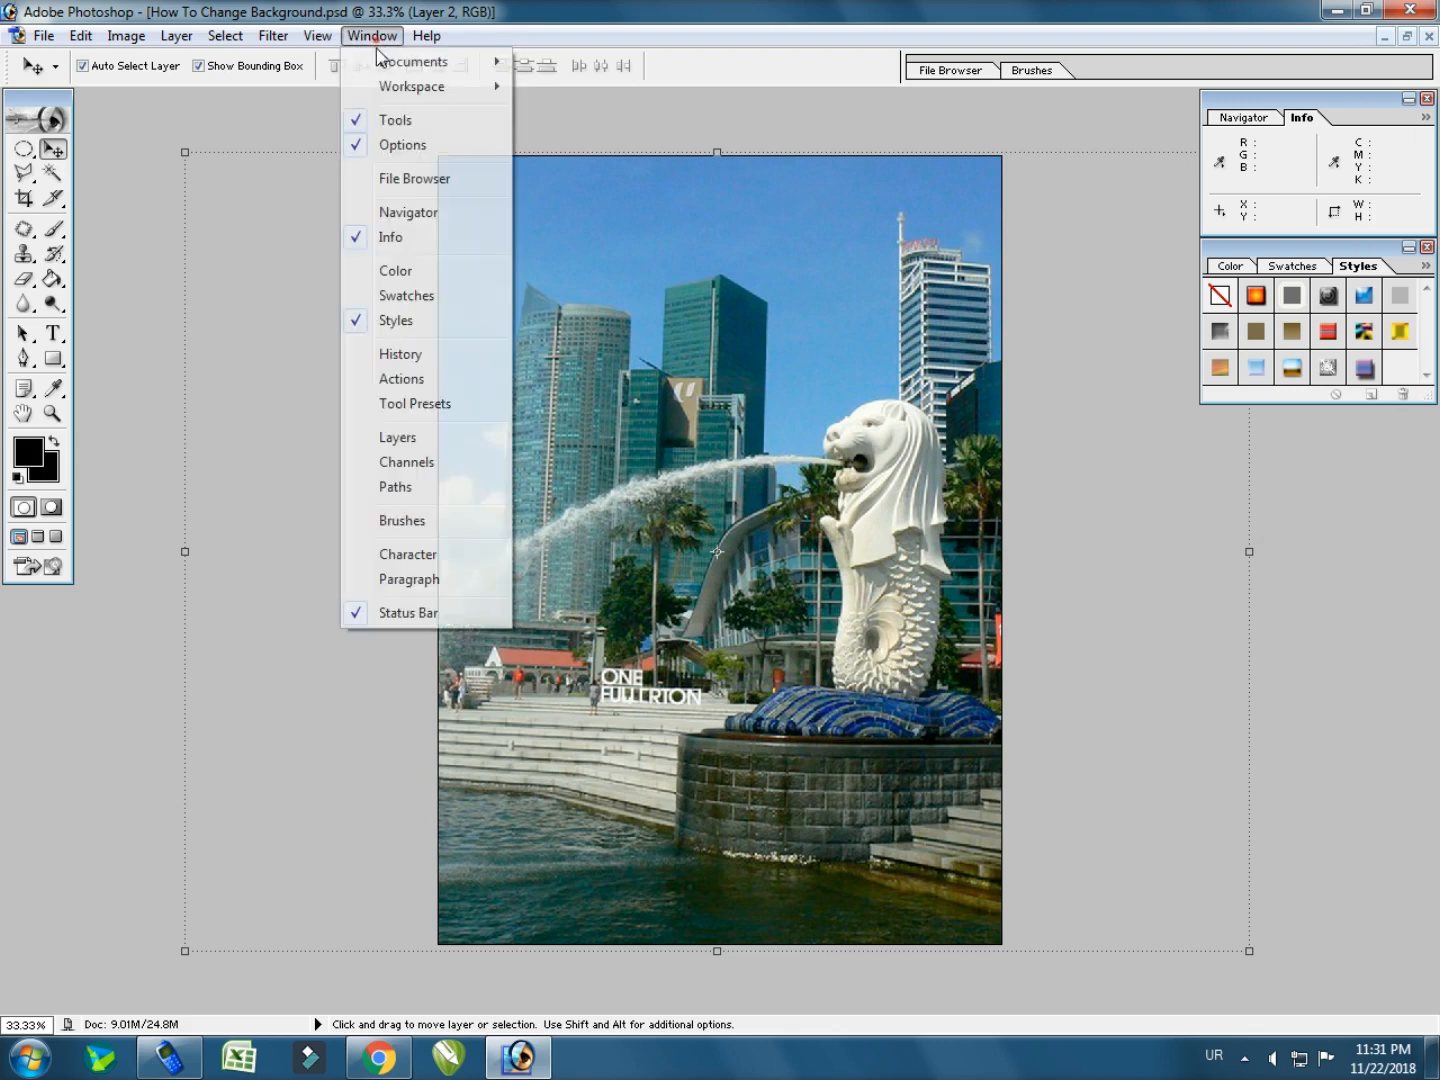
left_click(438, 433)
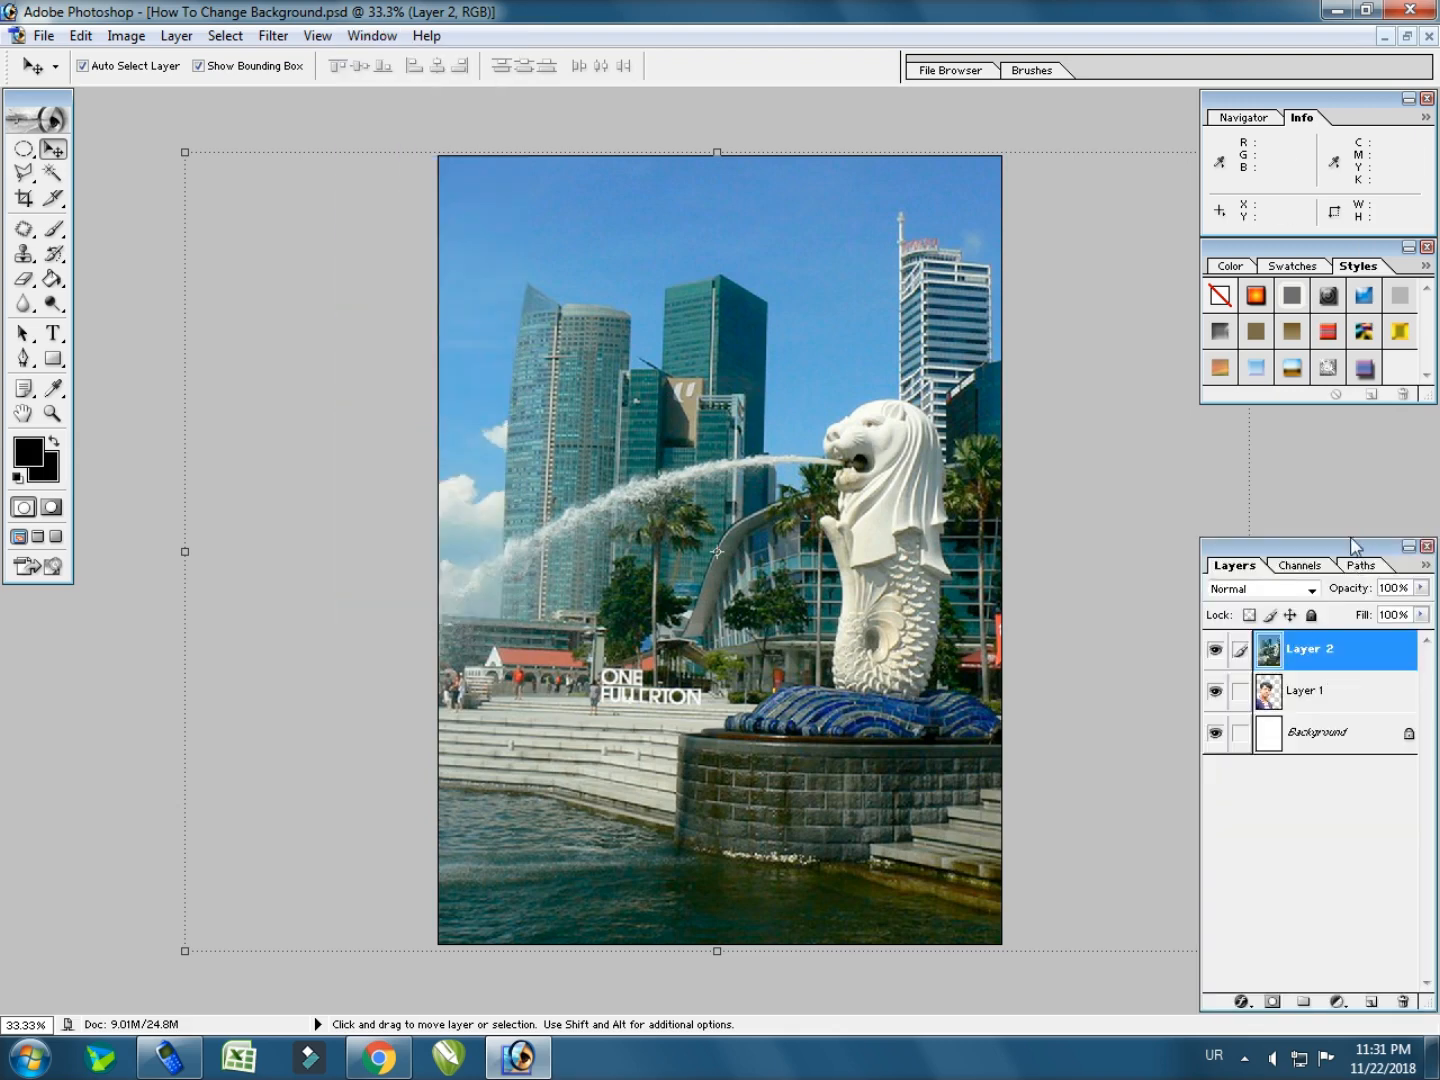
left_click_drag(1350, 546, 1350, 512)
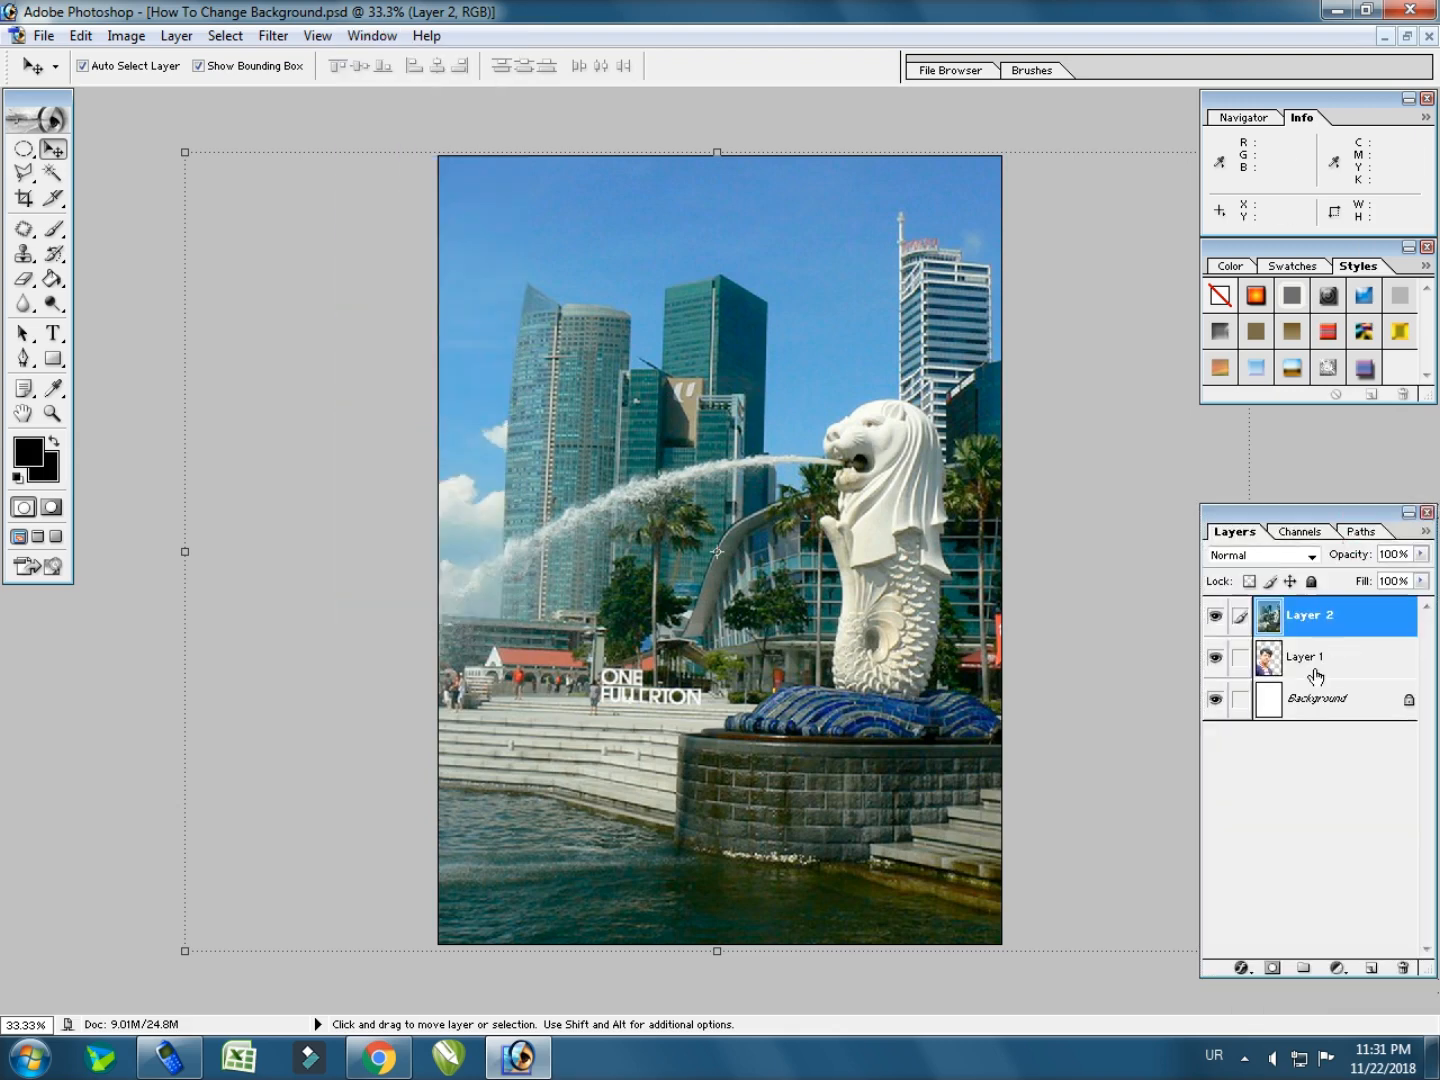
Place Layer 1 above Layer 2, scale the man proportionally to 88.4% and align him with the canvas's lower-left corner.
left_click_drag(1315, 677, 1325, 615)
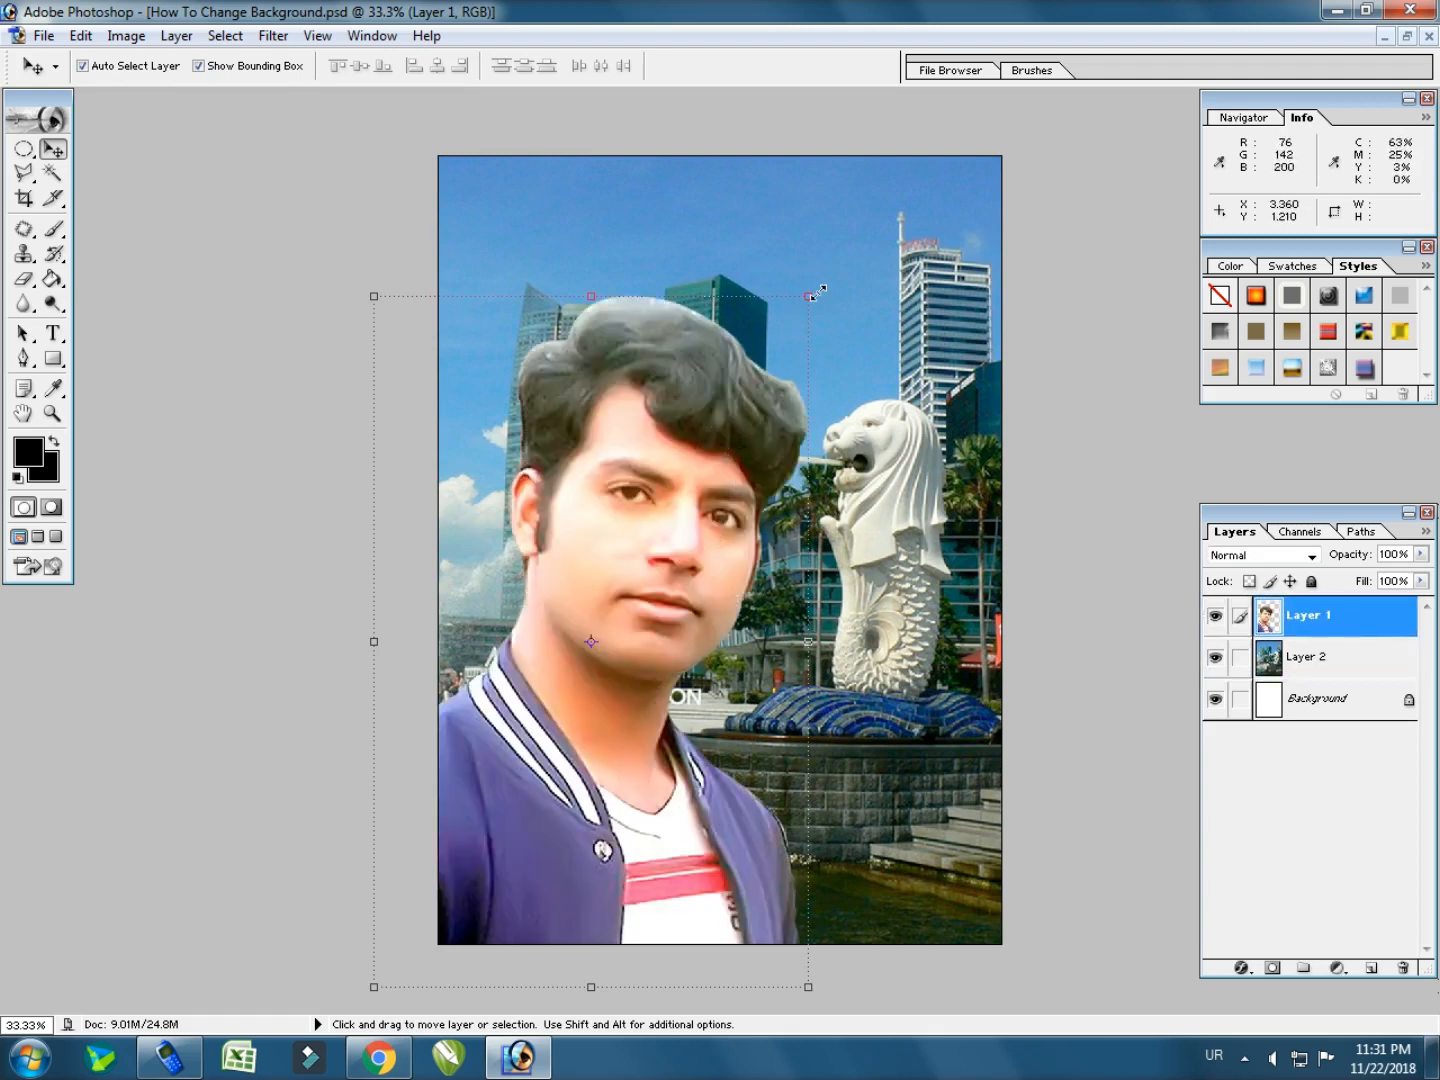
left_click_drag(640, 538, 670, 500)
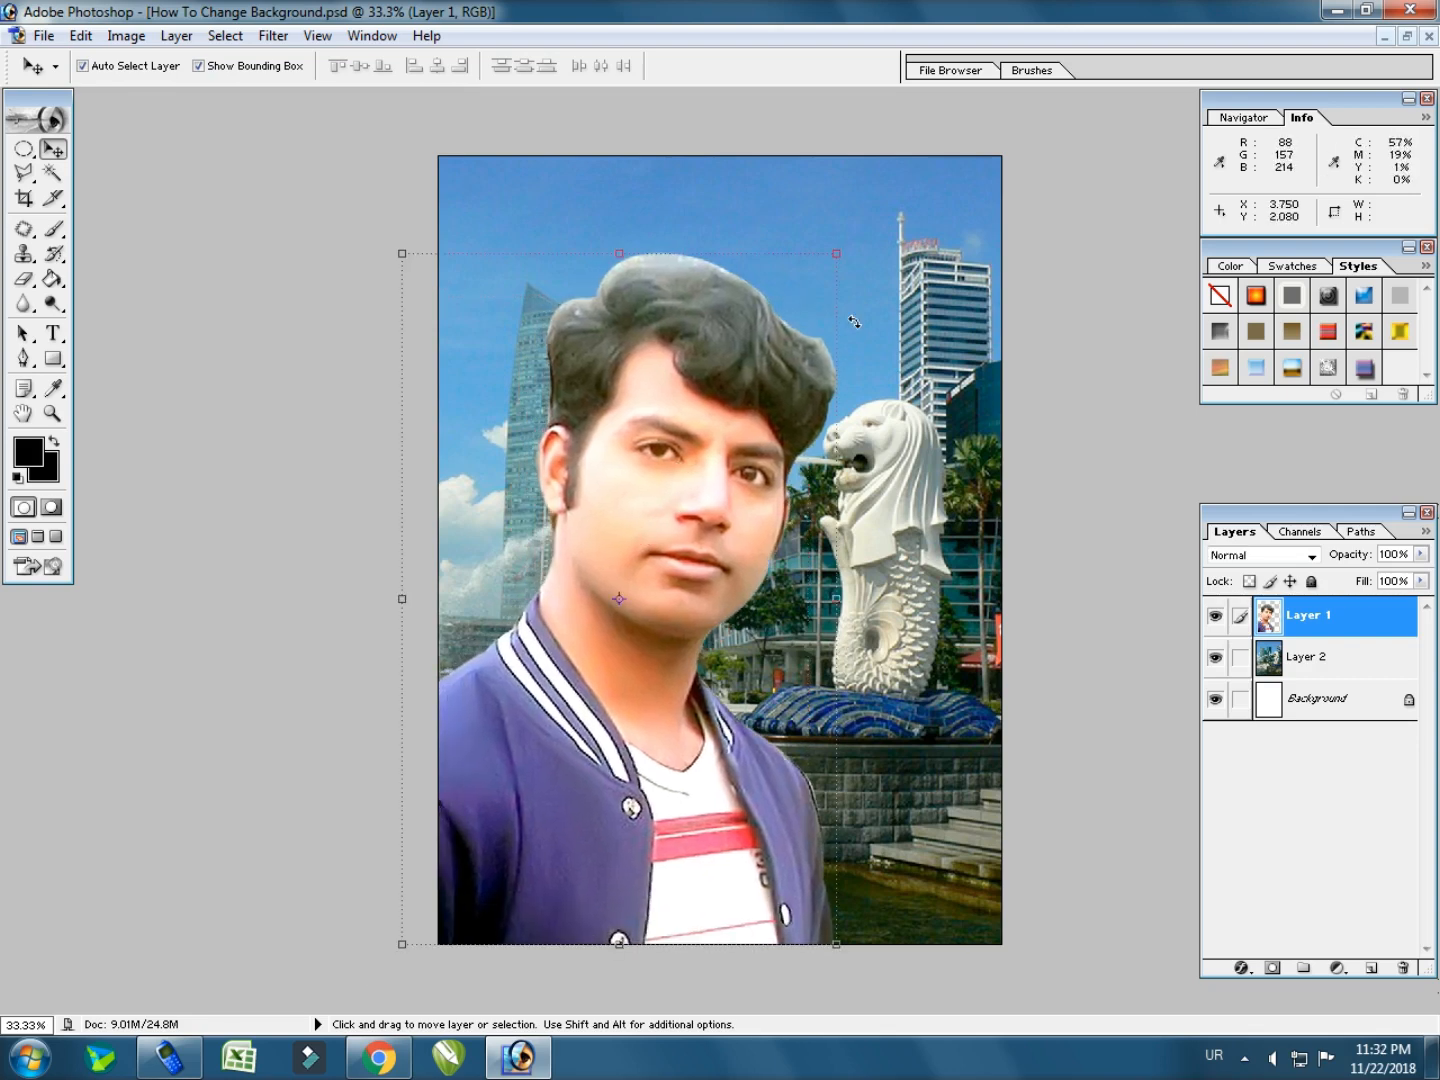
left_click(841, 255)
left_click_drag(843, 257, 806, 358)
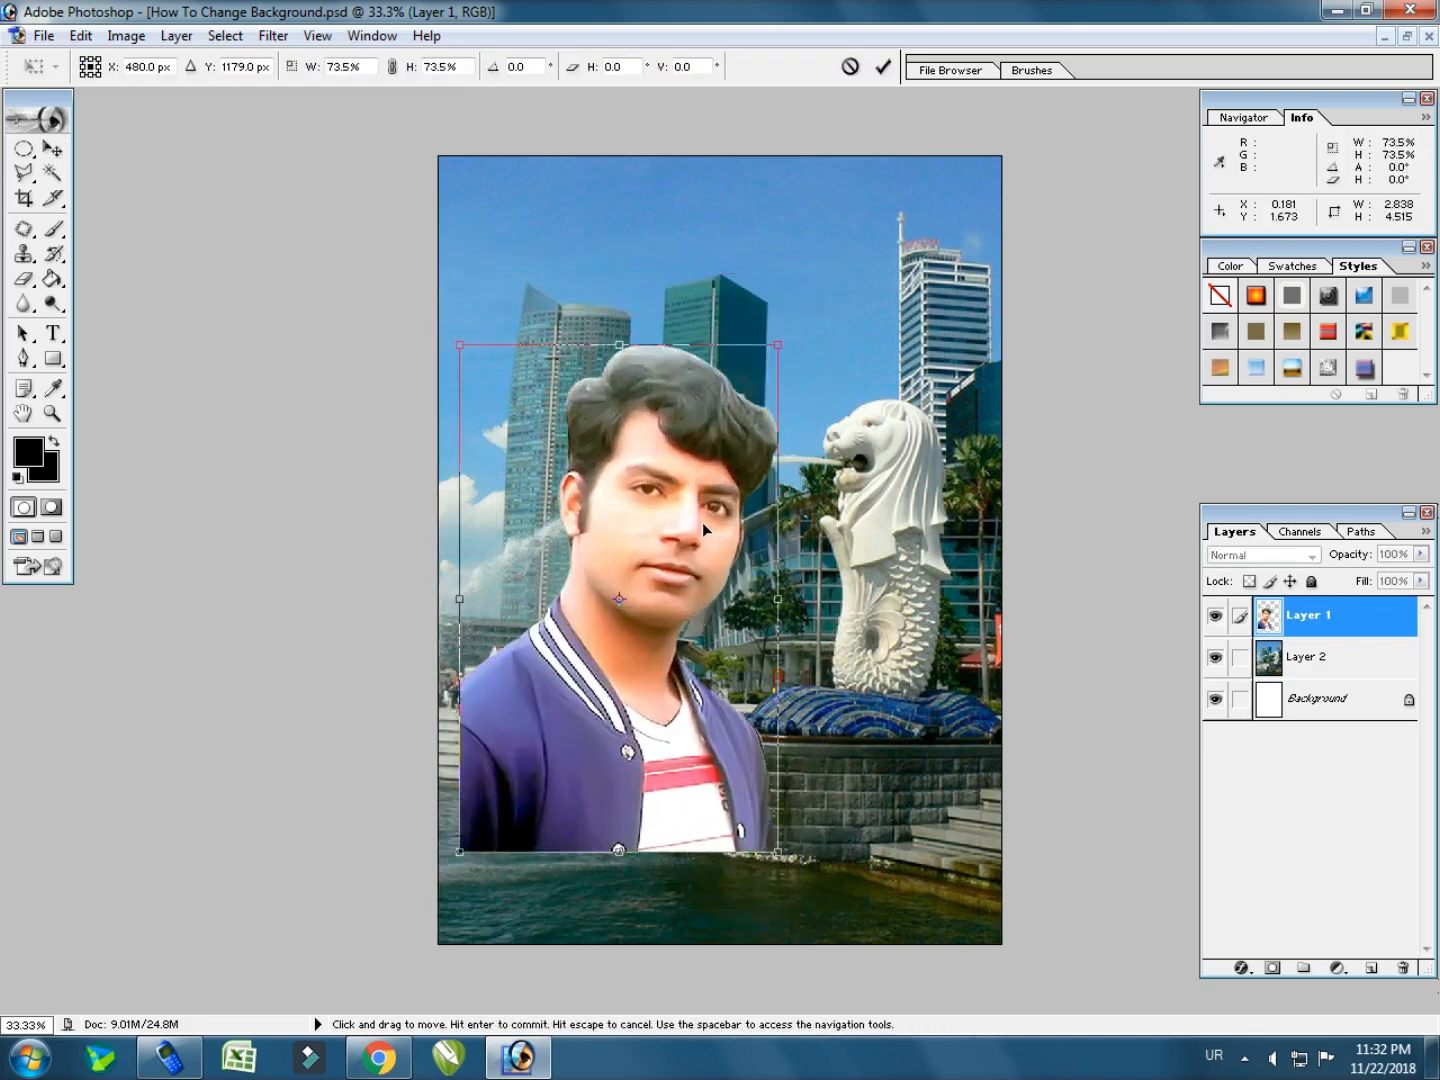
left_click_drag(702, 522, 684, 616)
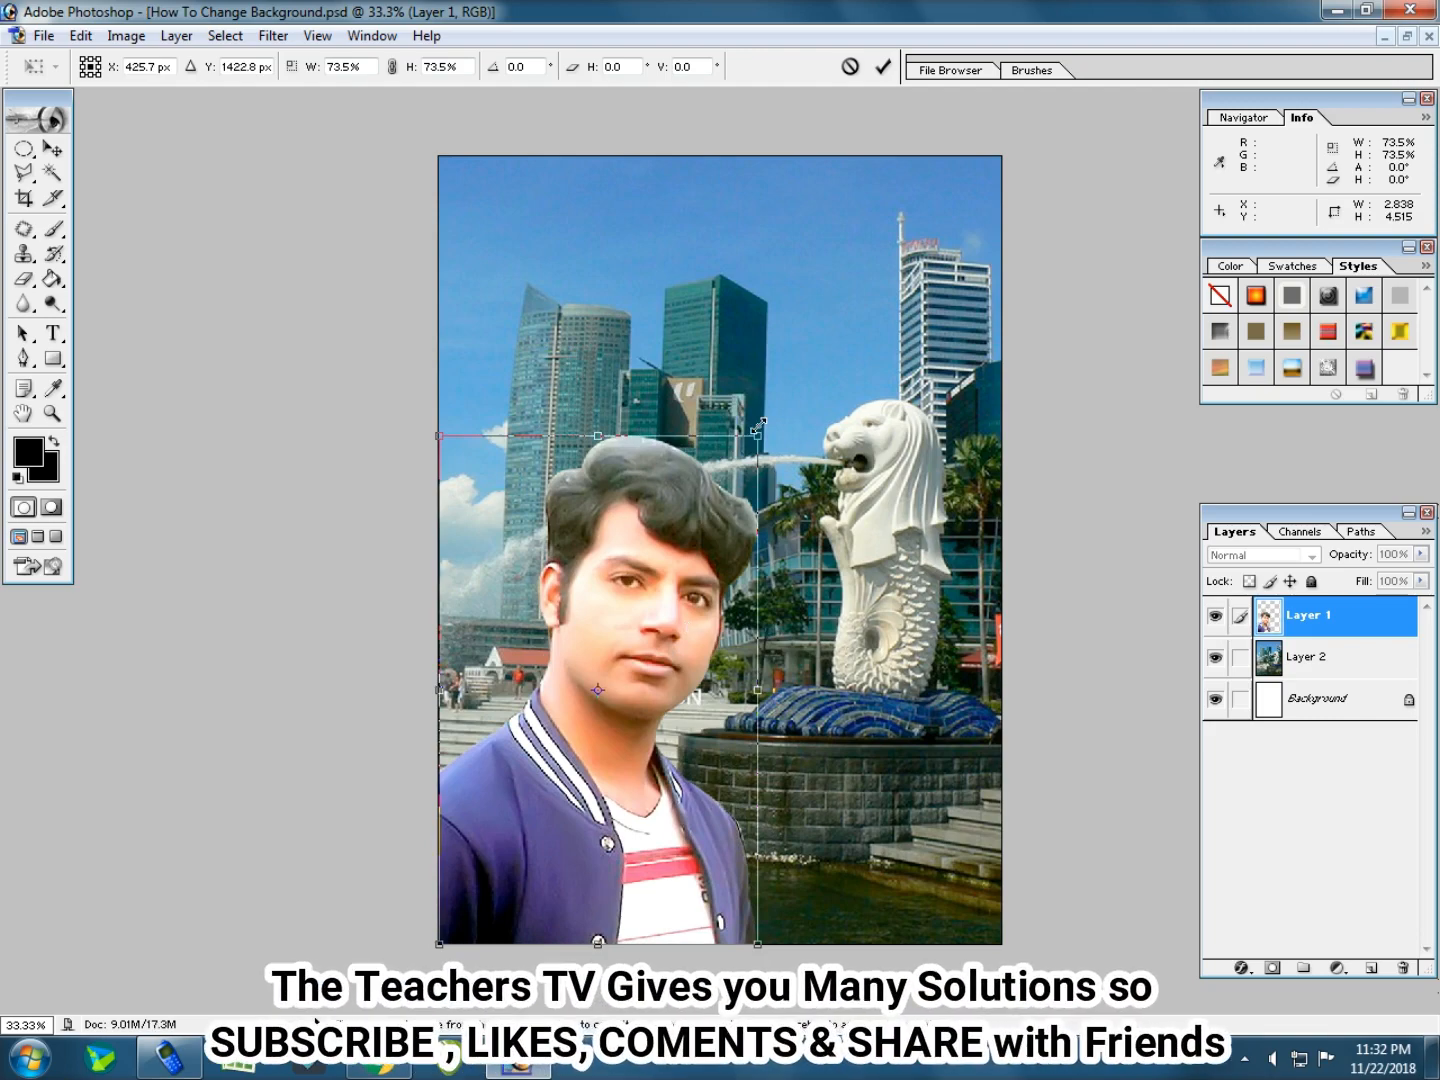
left_click_drag(756, 438, 800, 395)
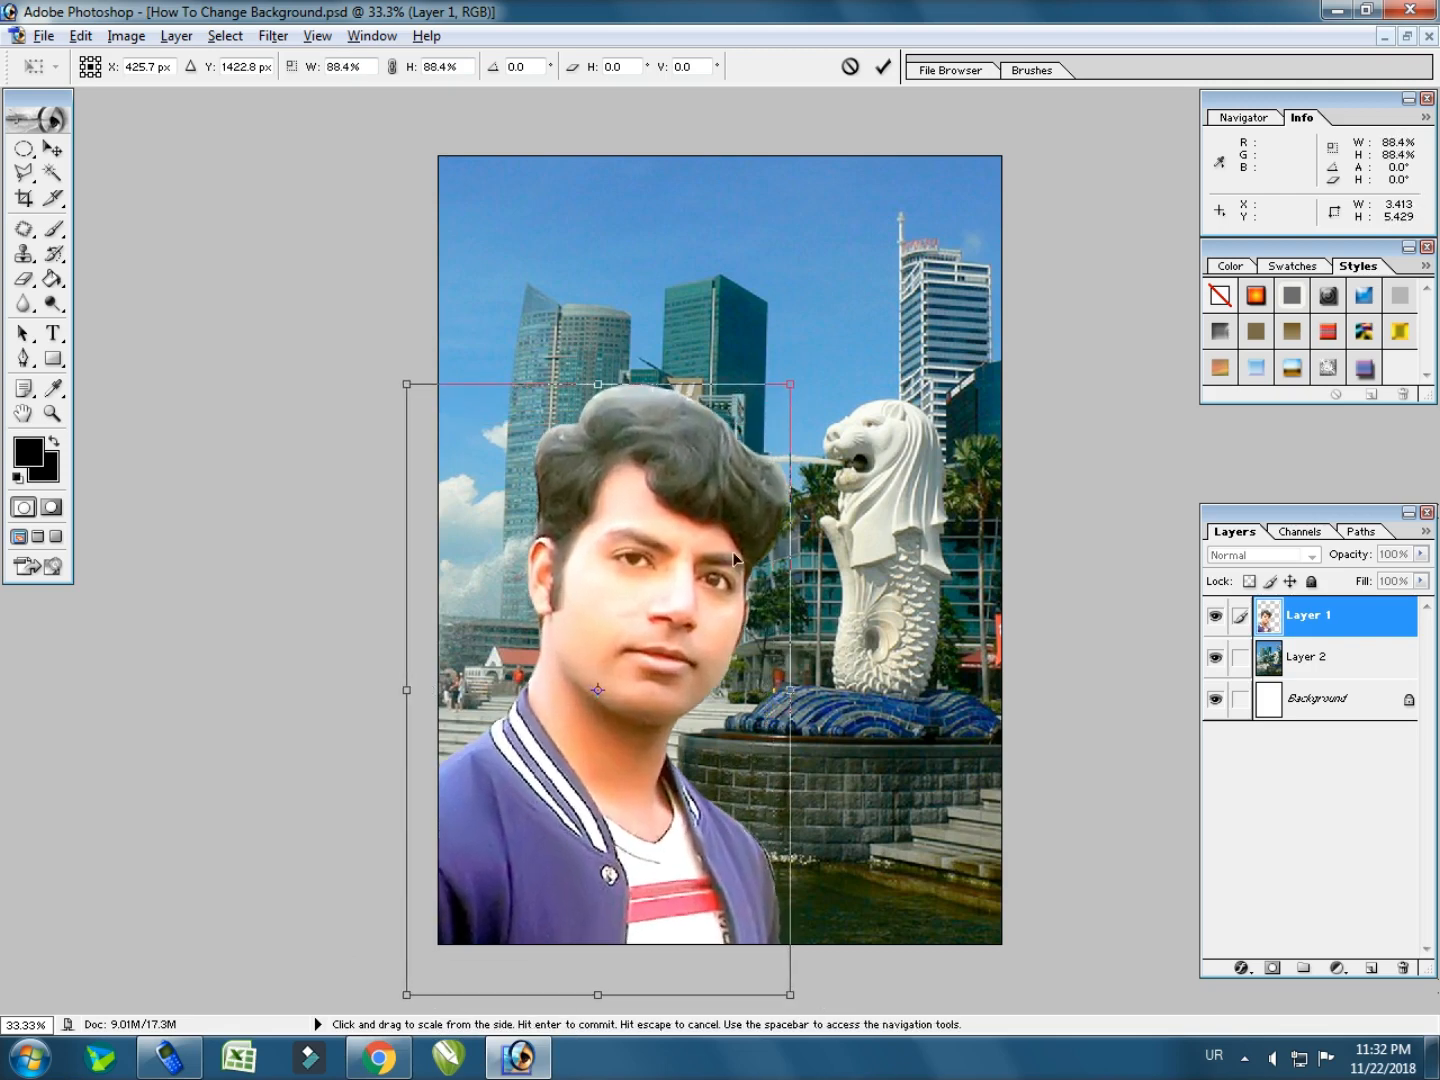
left_click_drag(620, 728, 656, 665)
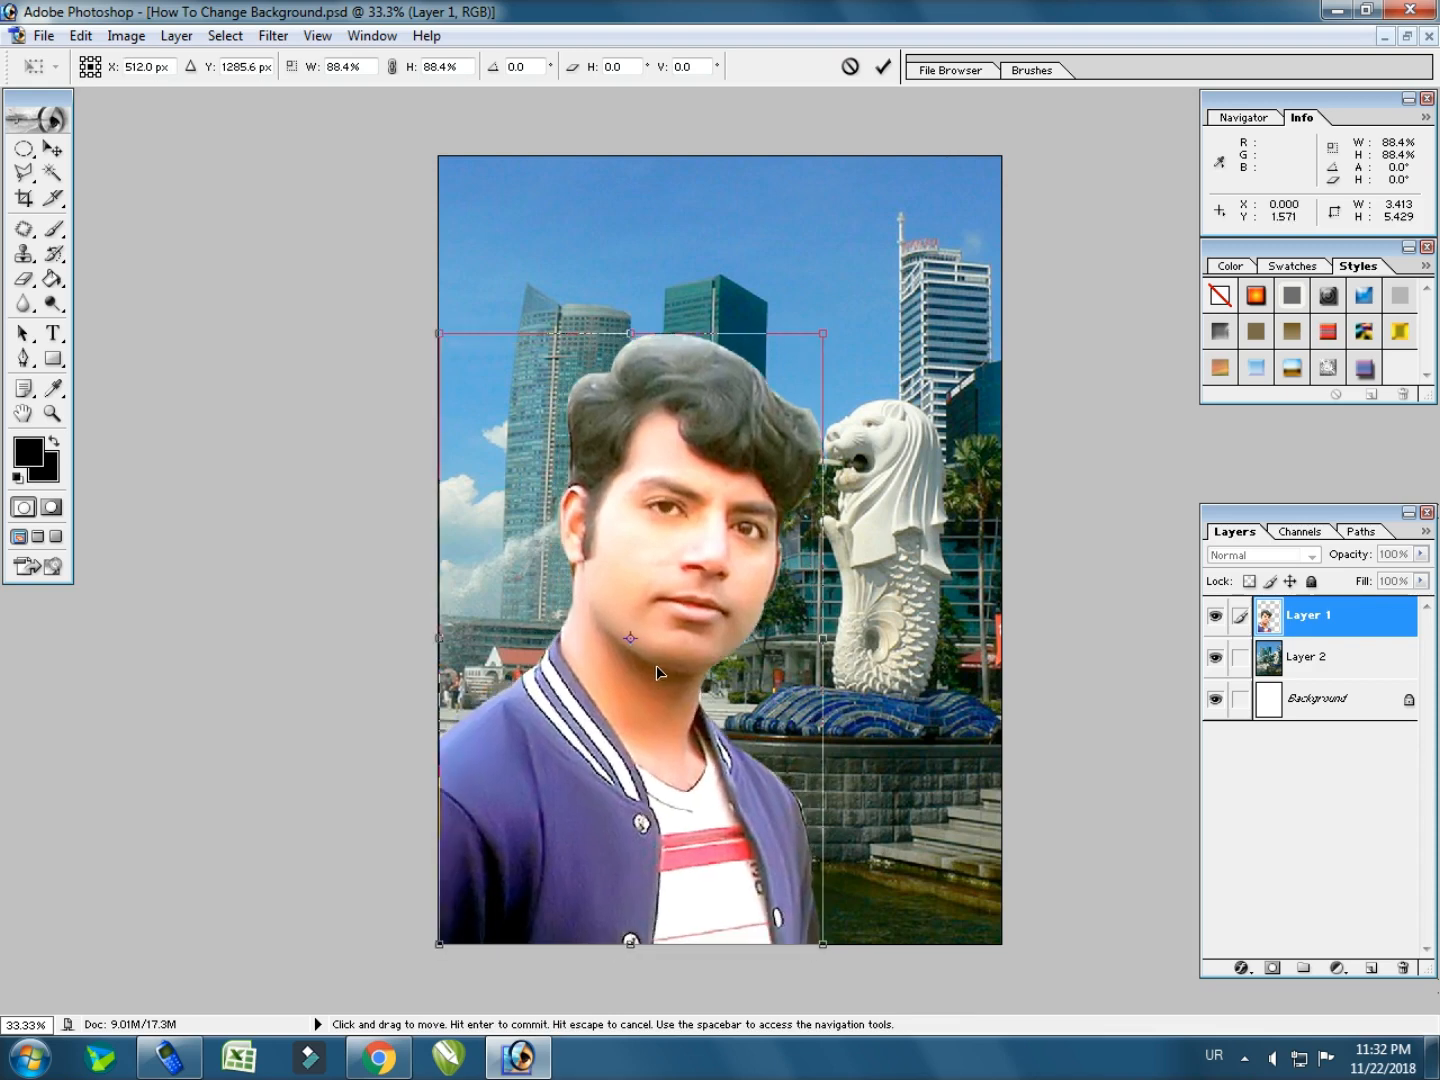
left_click(884, 67)
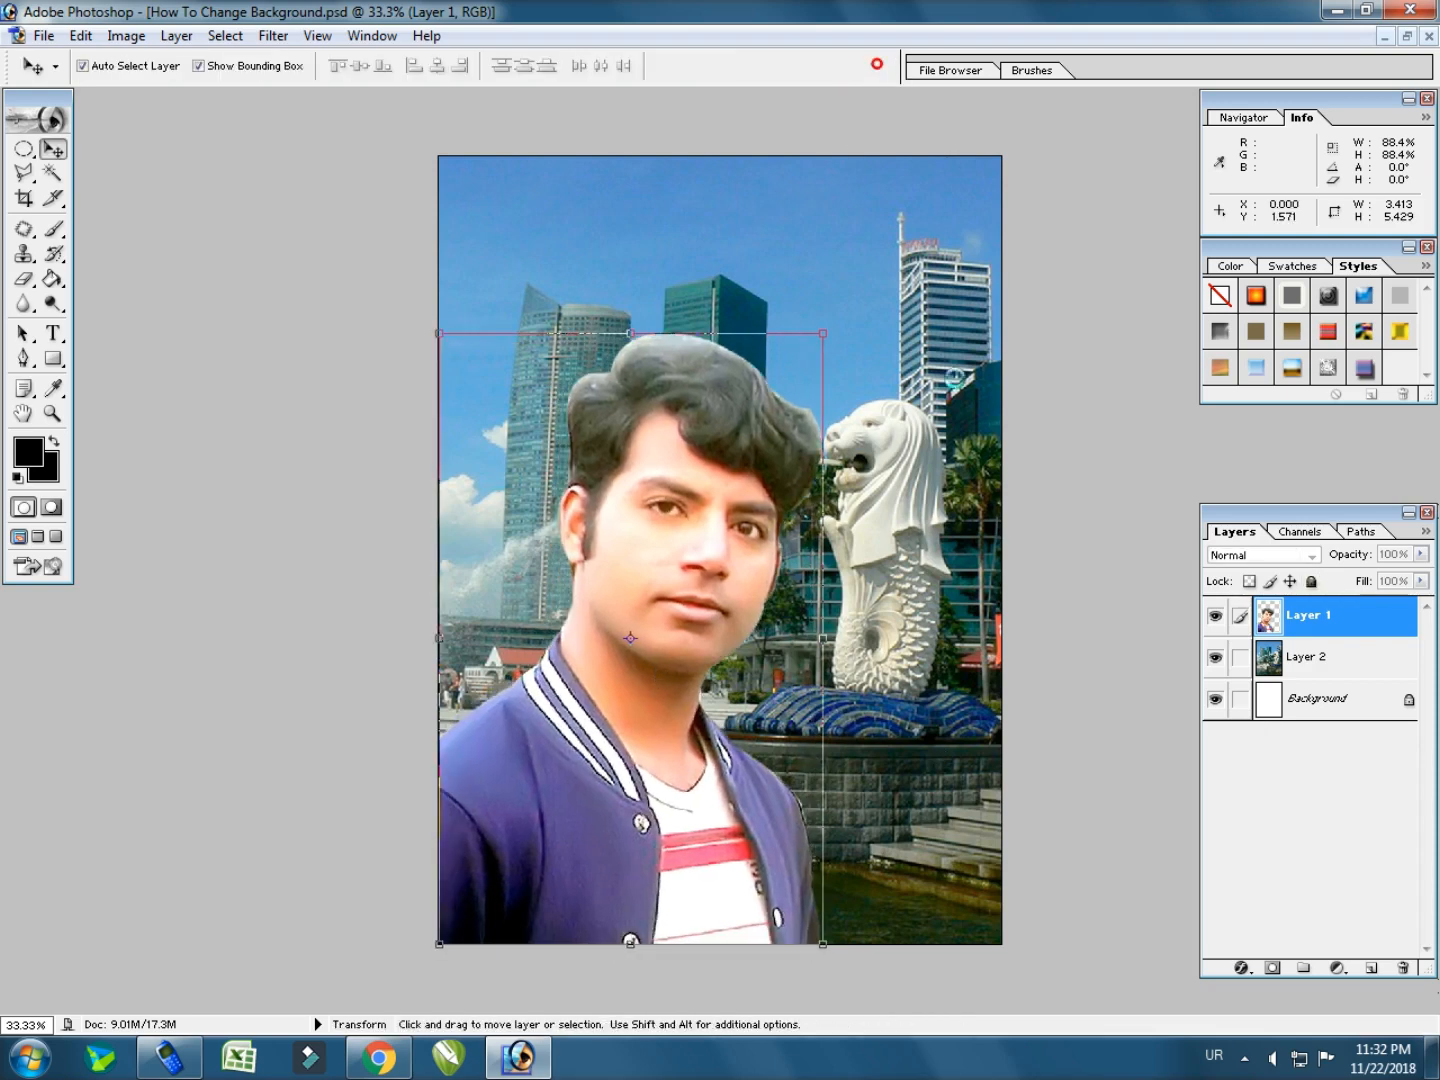
Hide Layer 2 and select the white area around the man with the Magic Wand at tolerance 50.
left_click(59, 167)
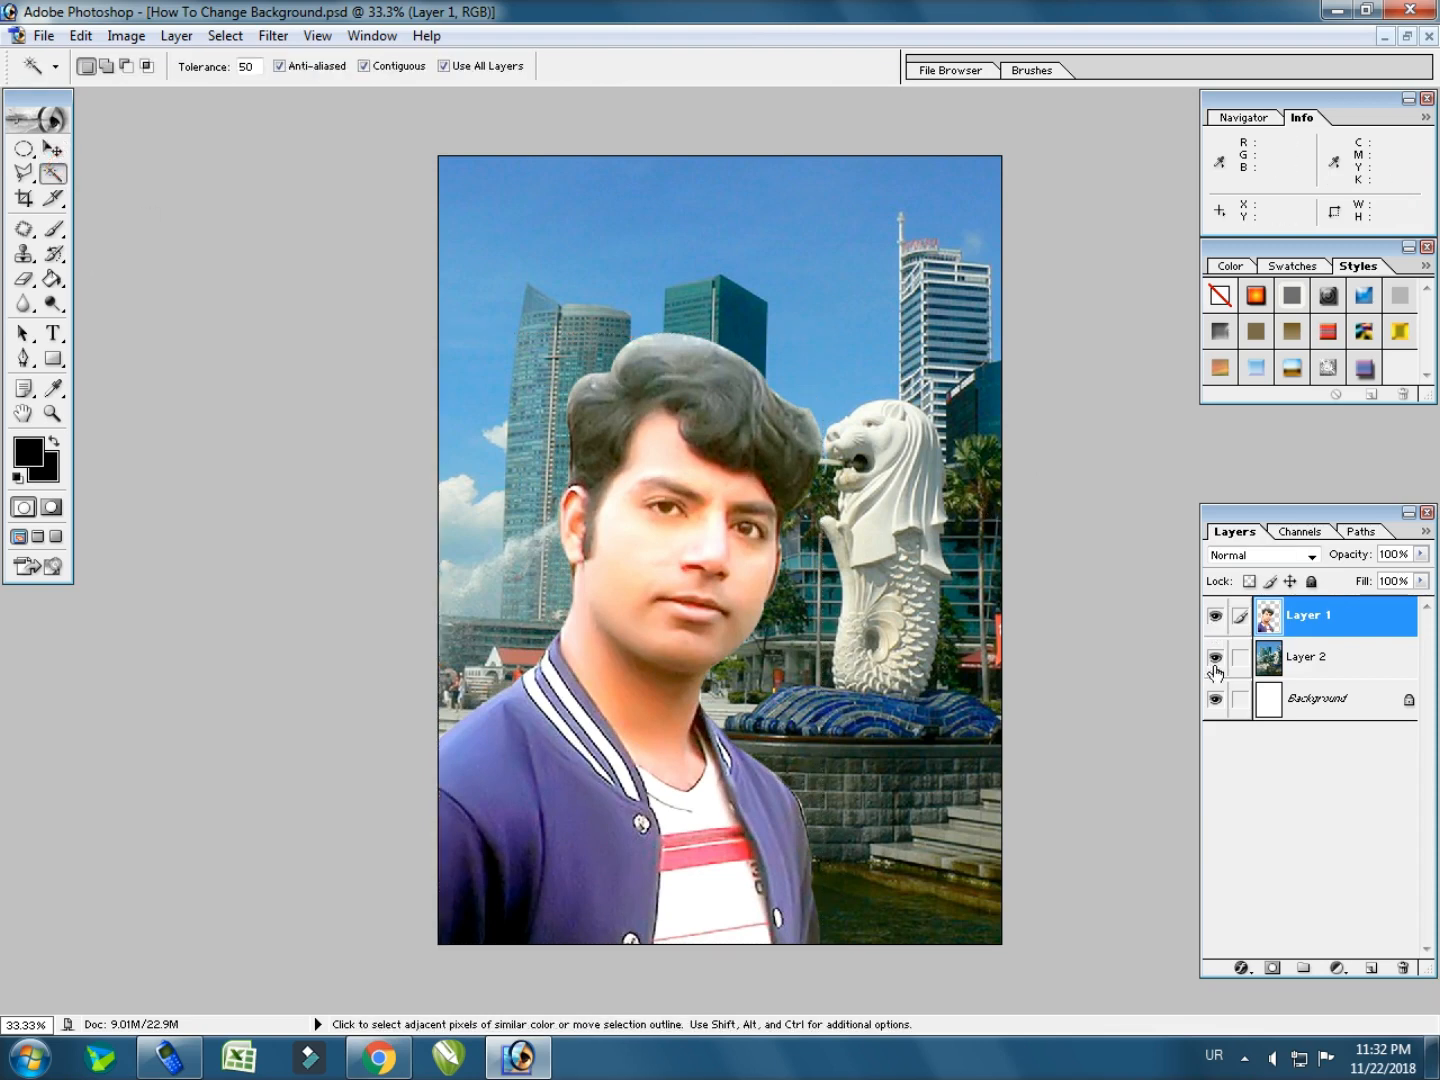
left_click(1216, 704)
left_click(1214, 656)
left_click(1216, 699)
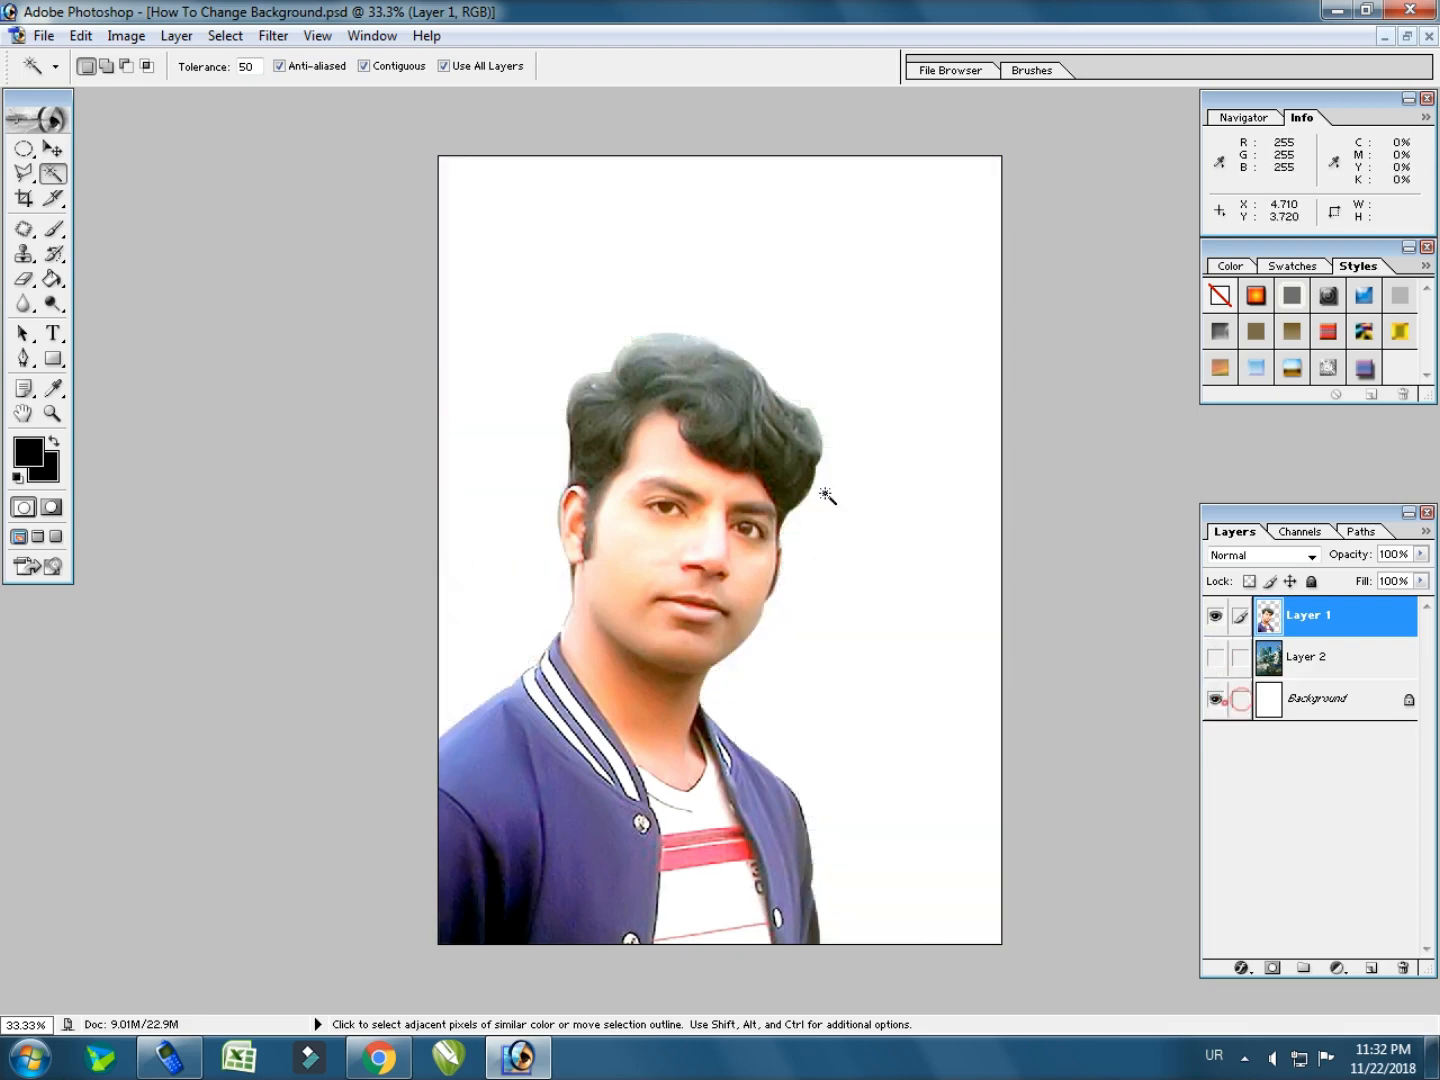
left_click(794, 334)
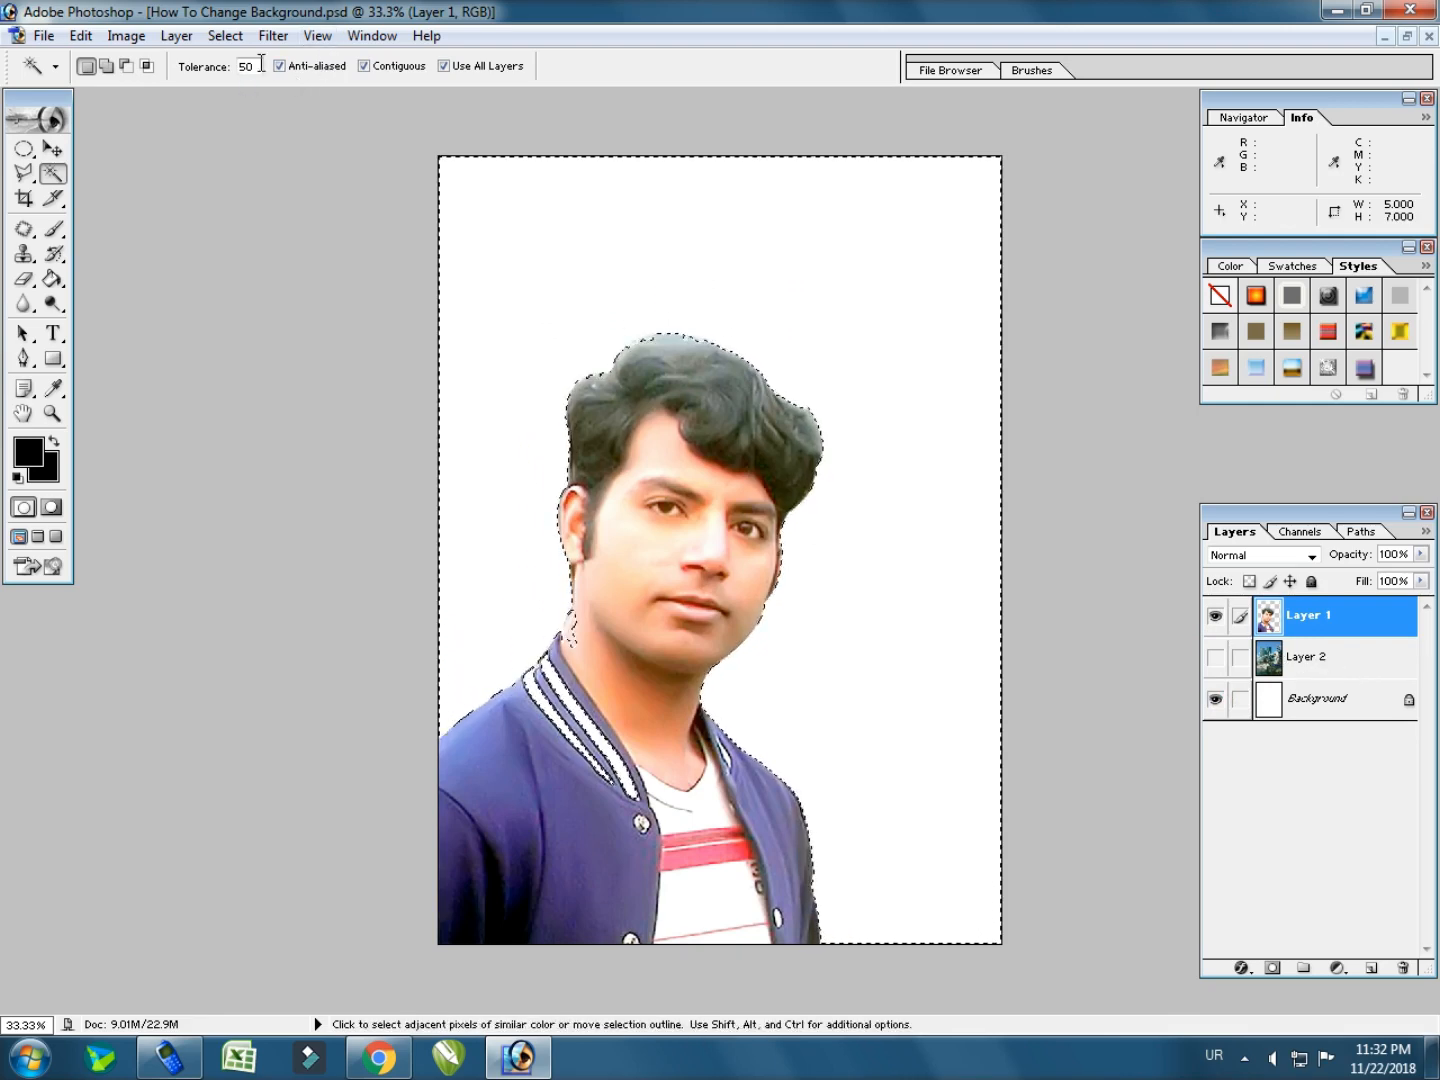
Set the Magic Wand tolerance to 20 and reselect the white area around the man.
double_click(246, 67)
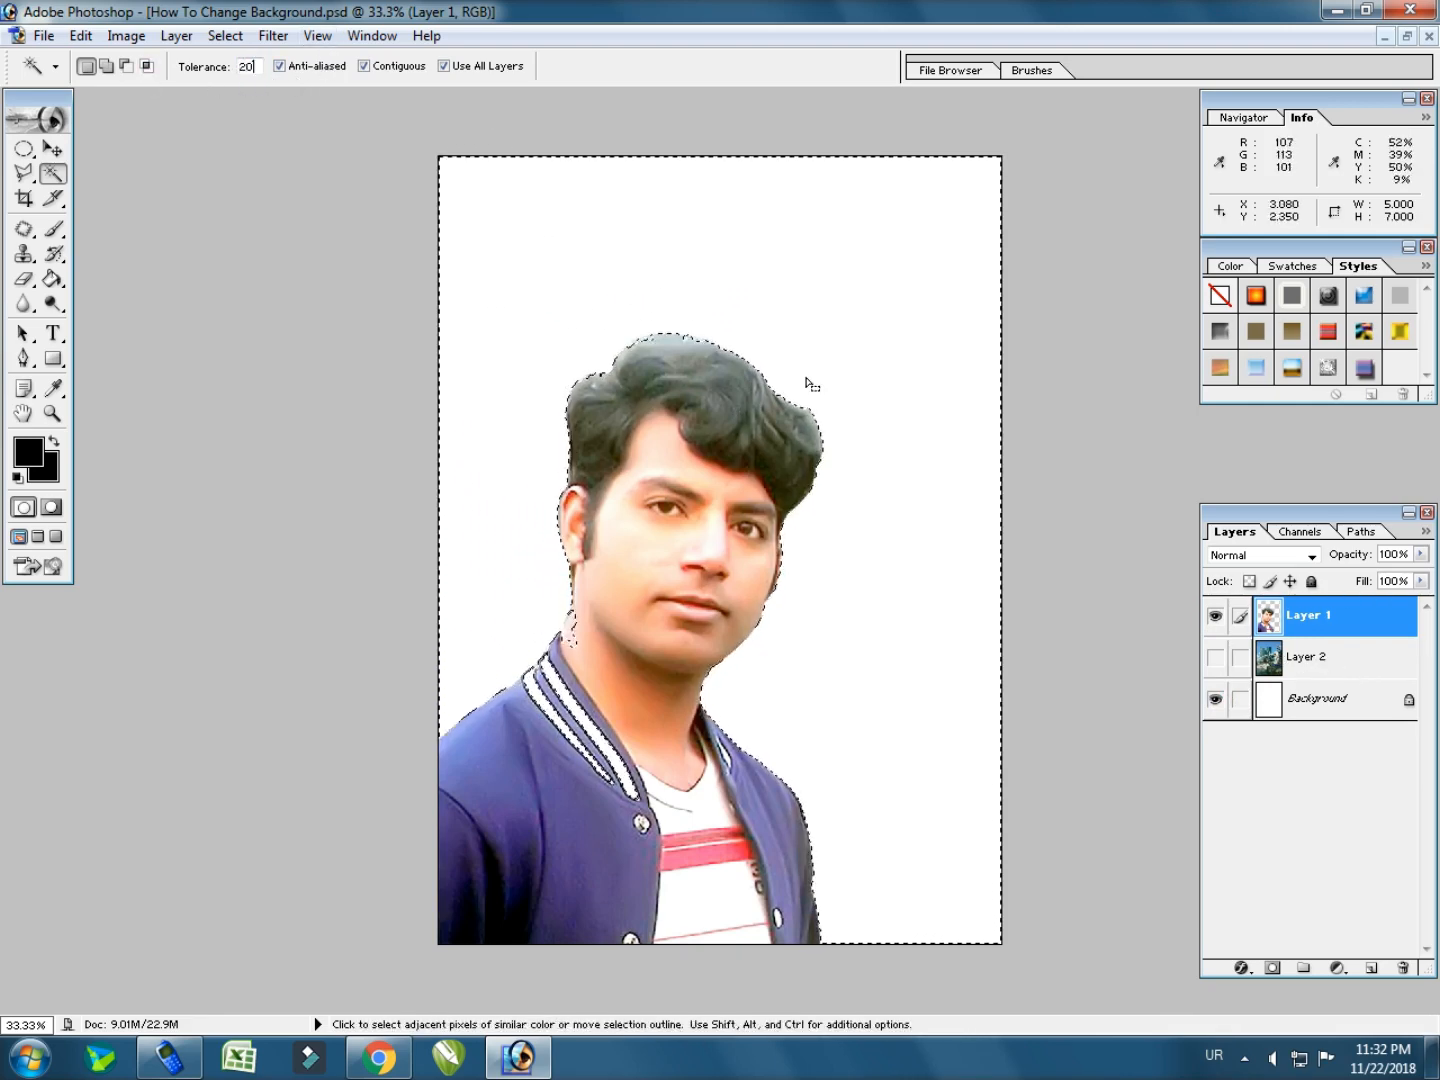
type("20")
left_click(842, 302)
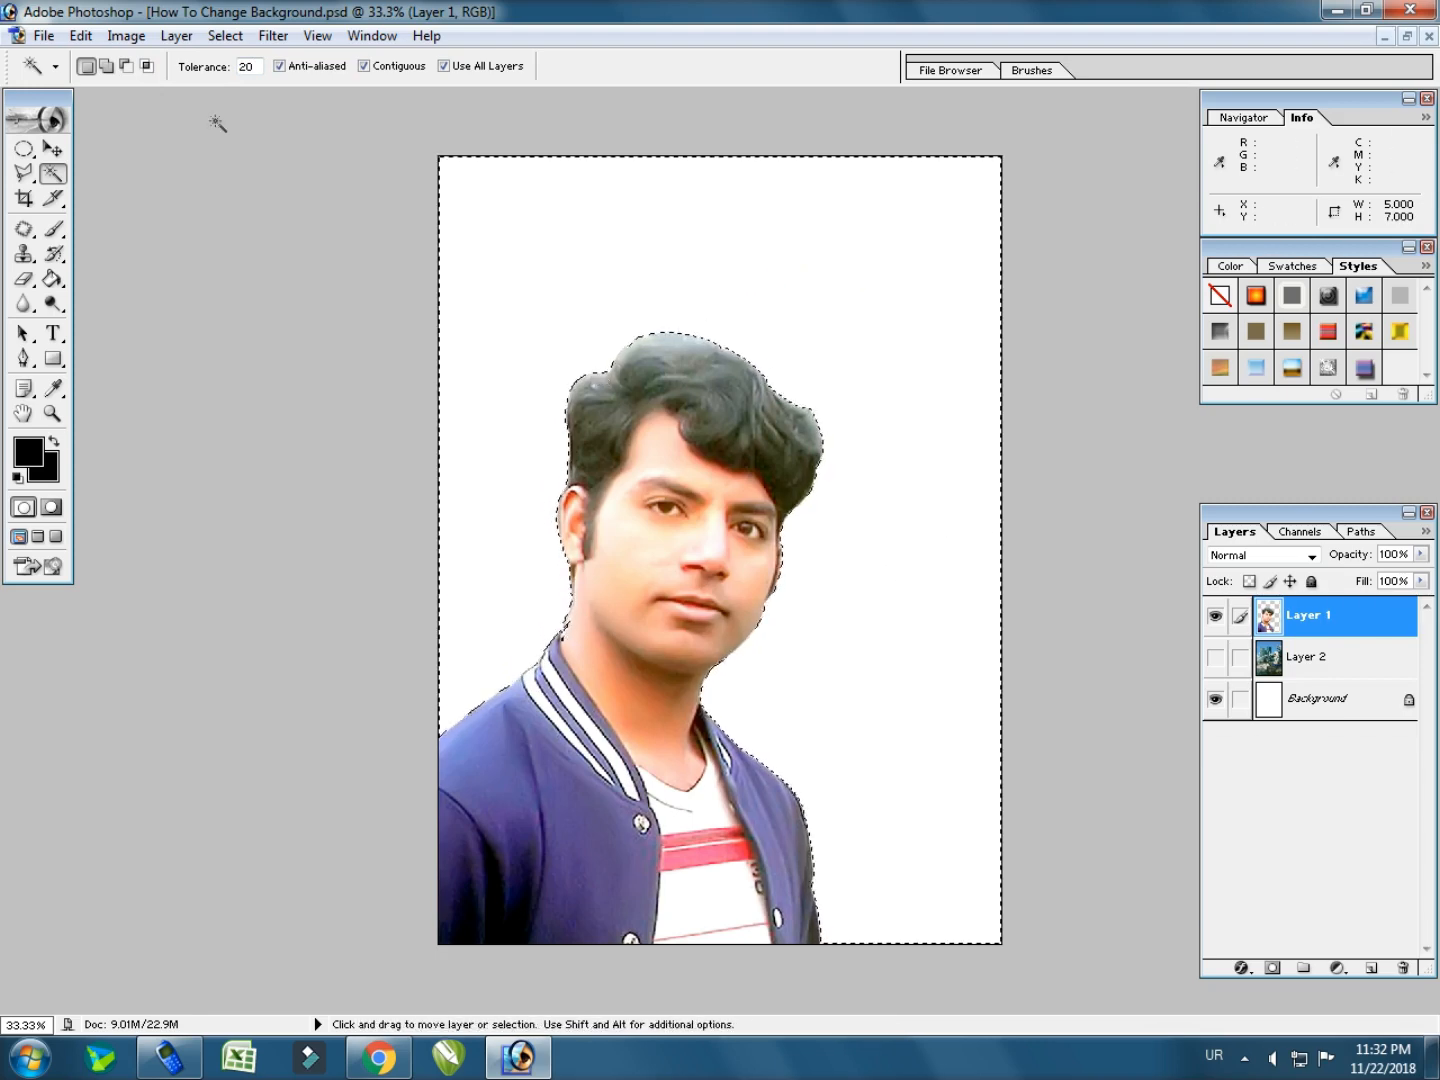
Try a Magic Wand tolerance of 30, then reselect the white area around the man at tolerance 10.
double_click(250, 66)
type("30")
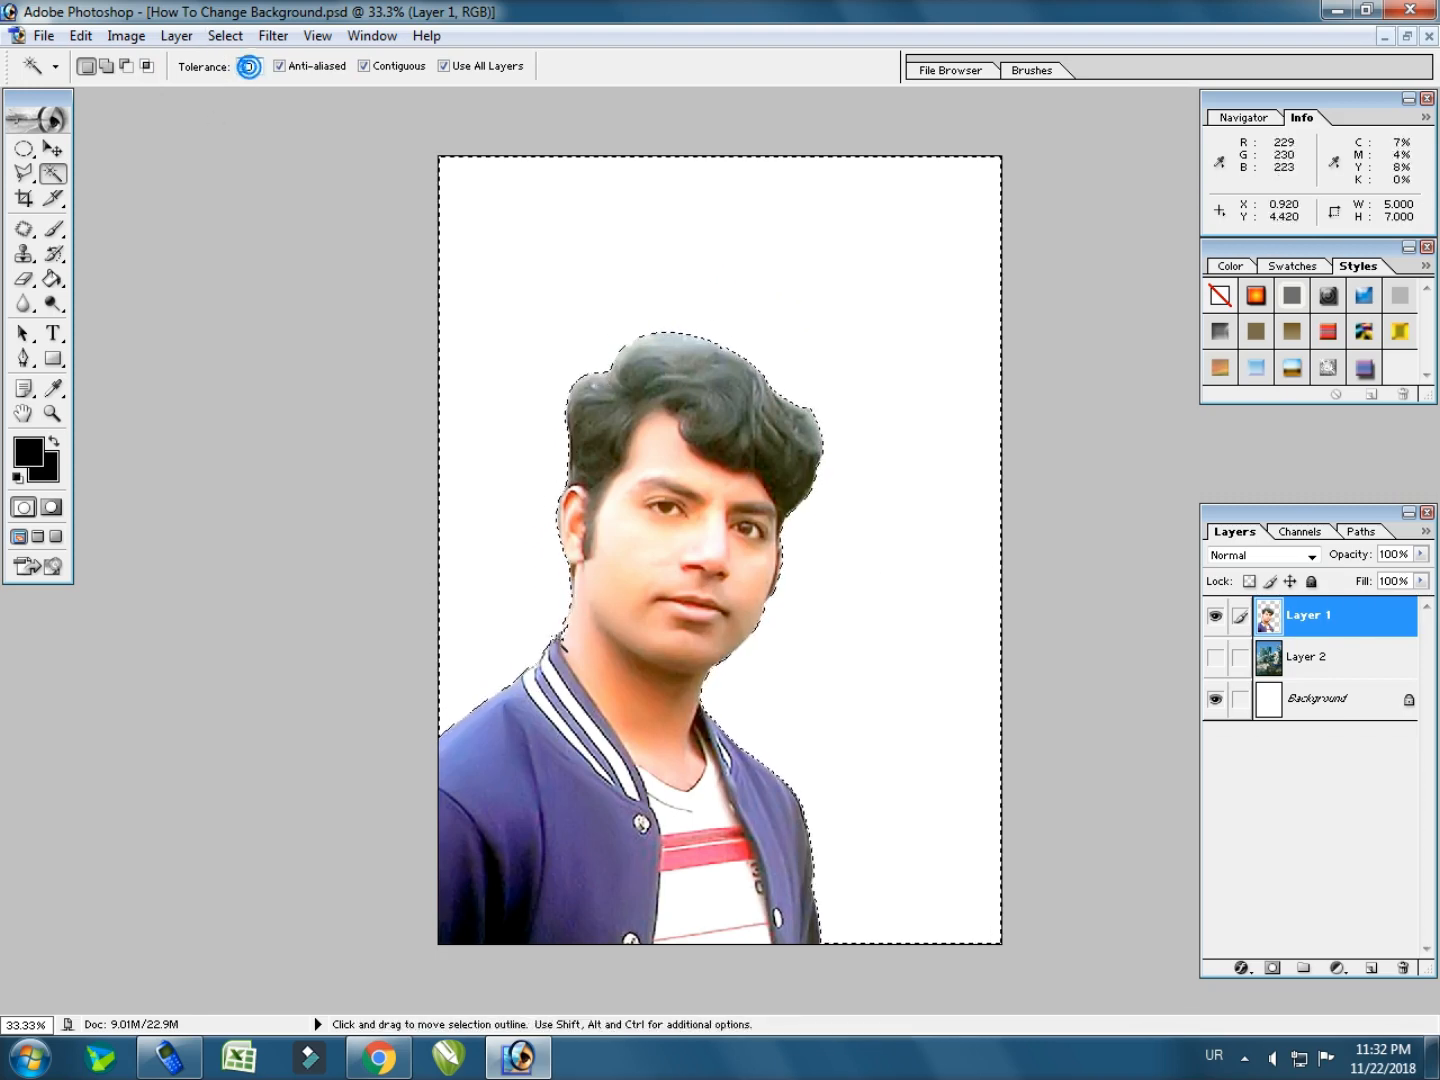
type("10")
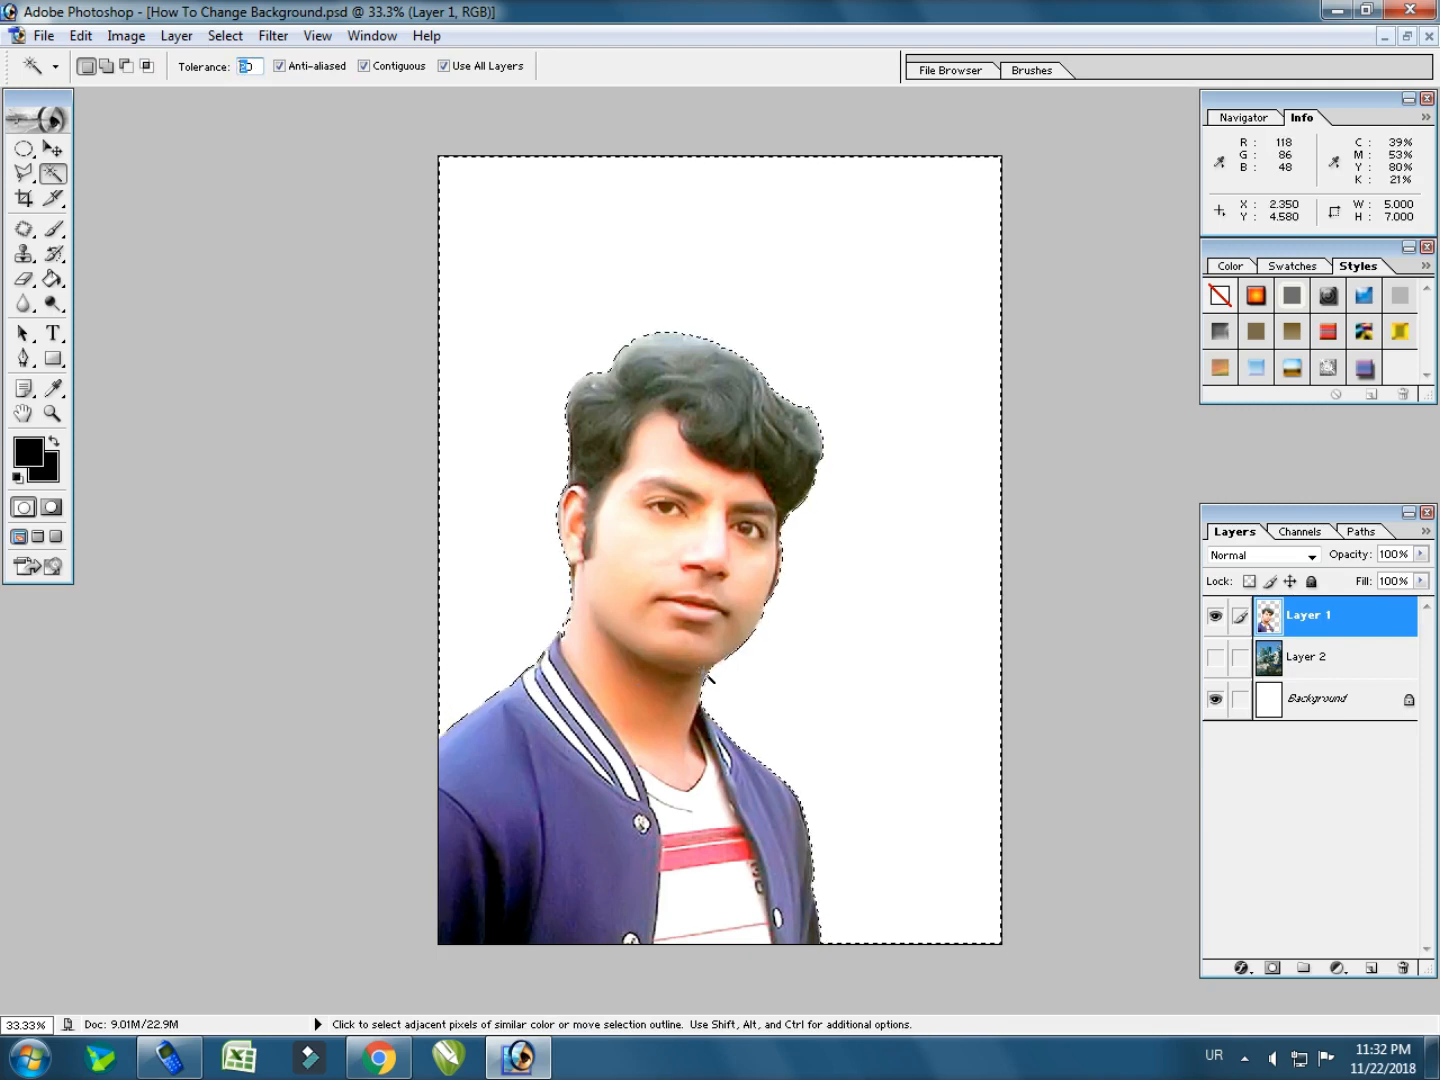
type("0")
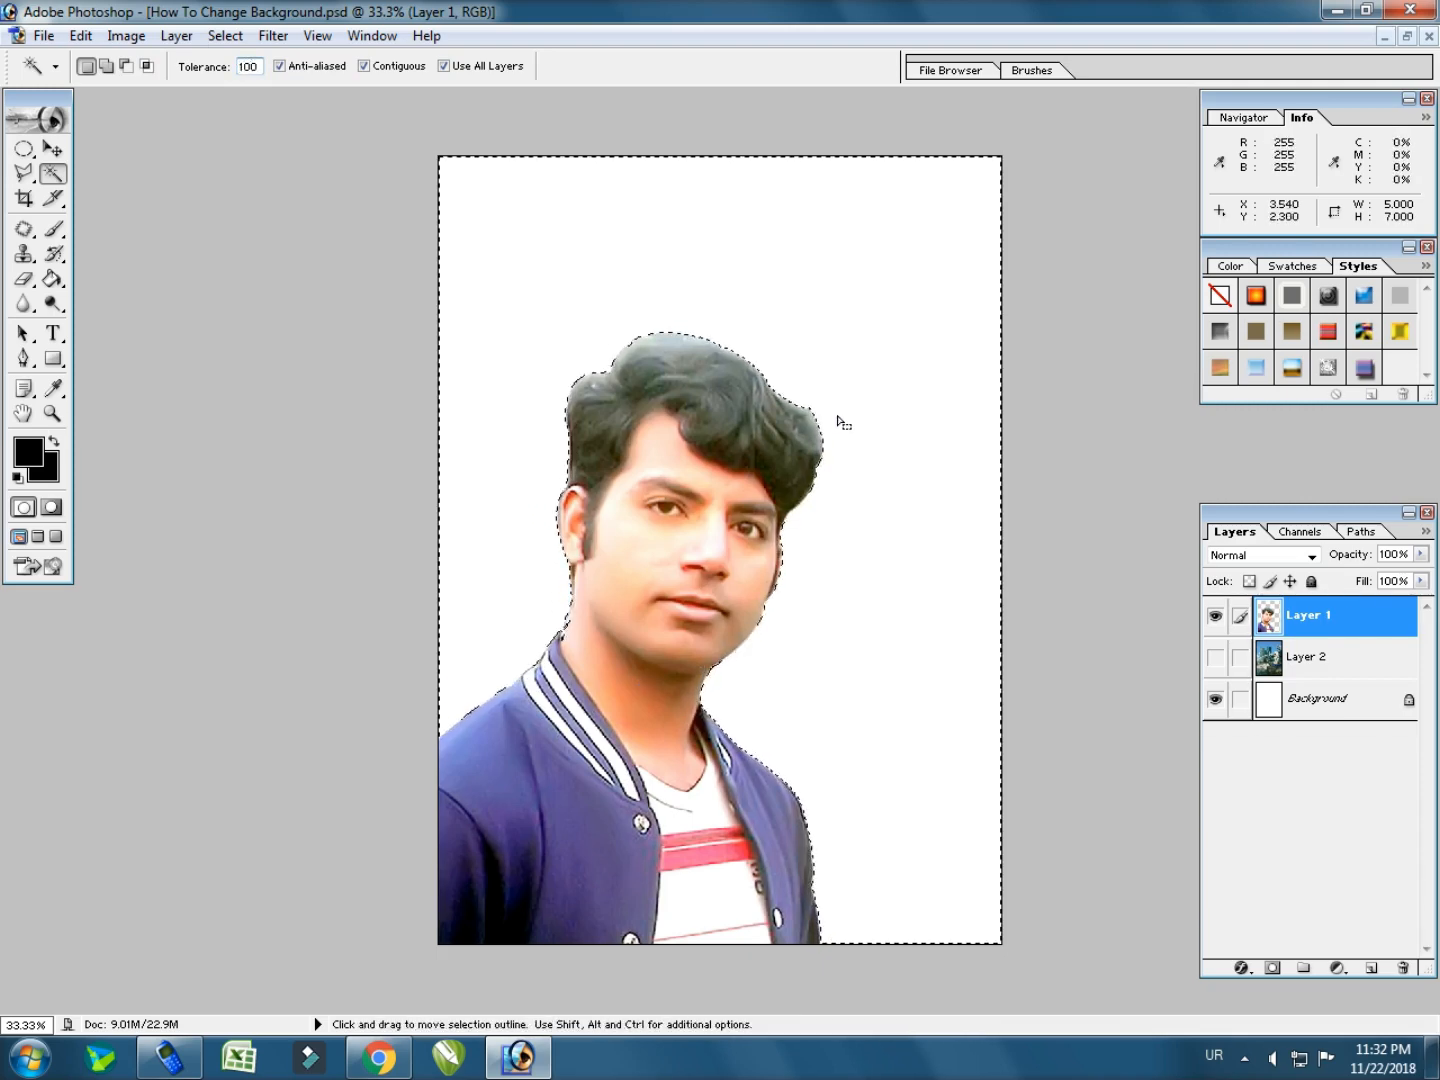
left_click(868, 404)
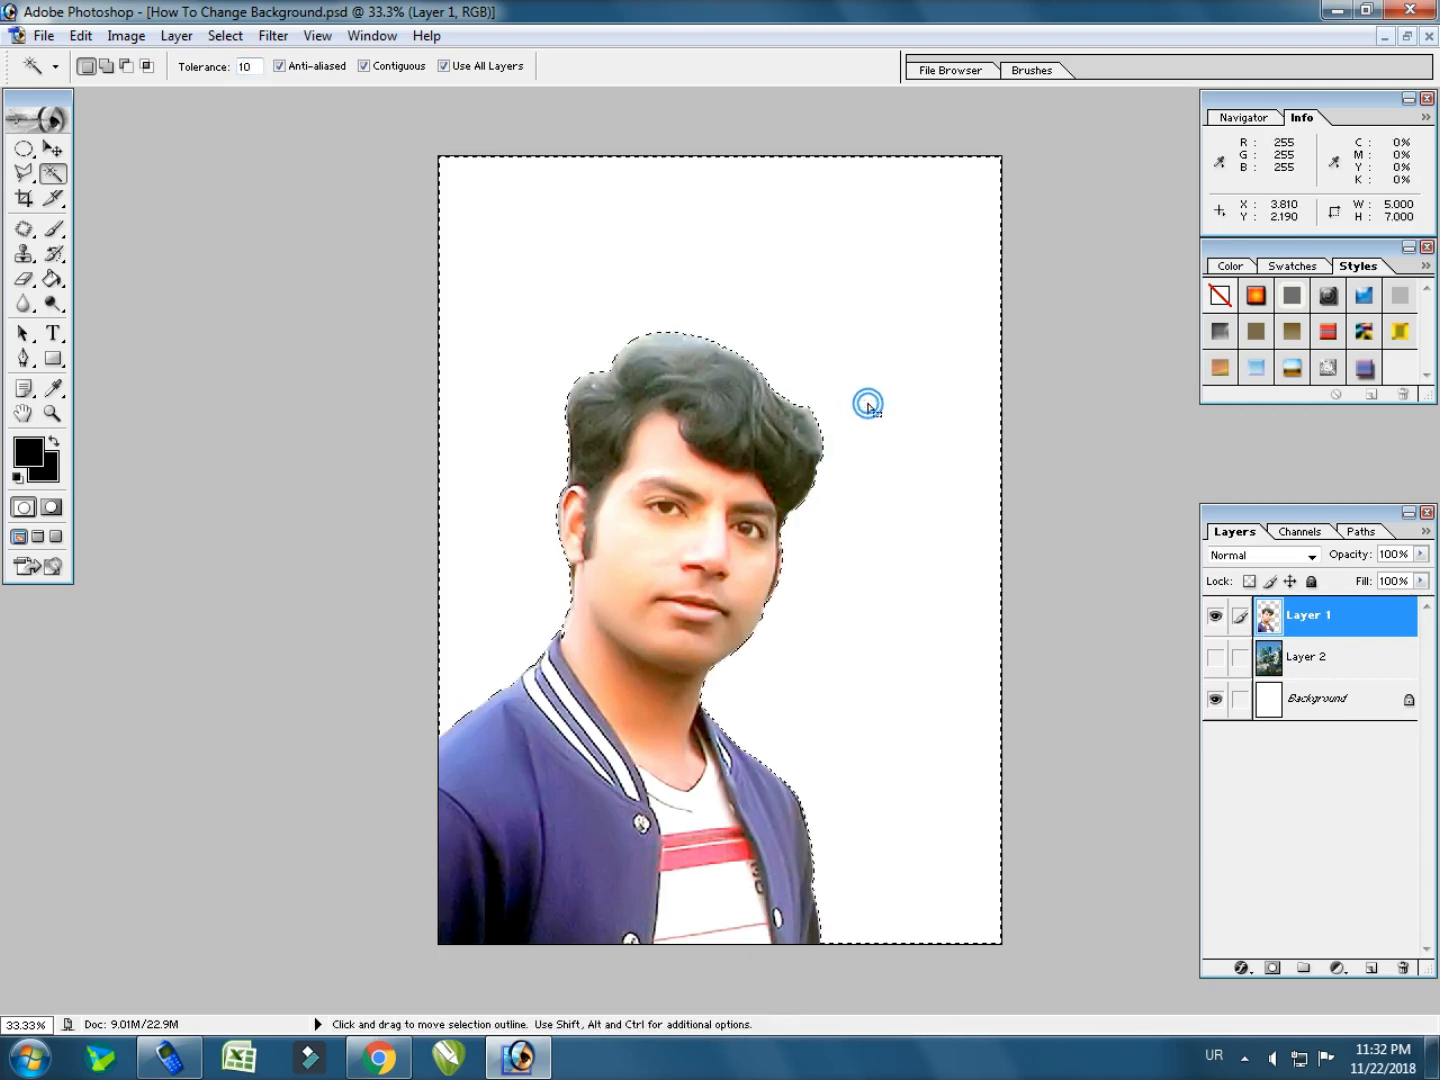
Shift the selection outline down across the man, and discard the selection.
left_click_drag(470, 540, 652, 730)
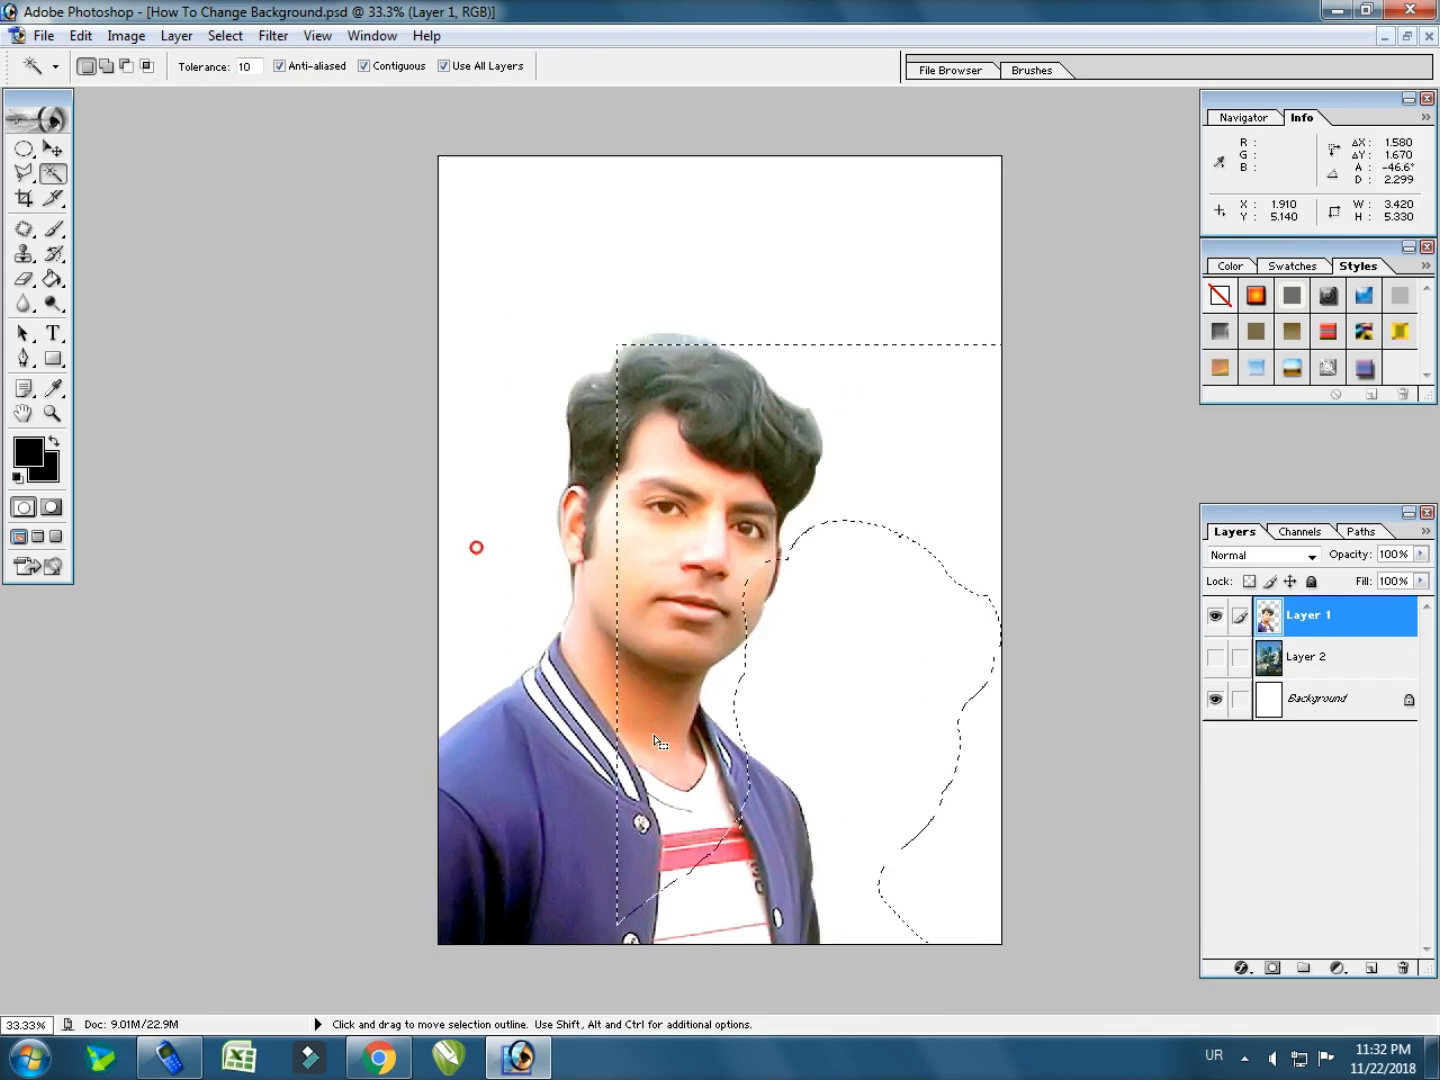
key("ctrl")
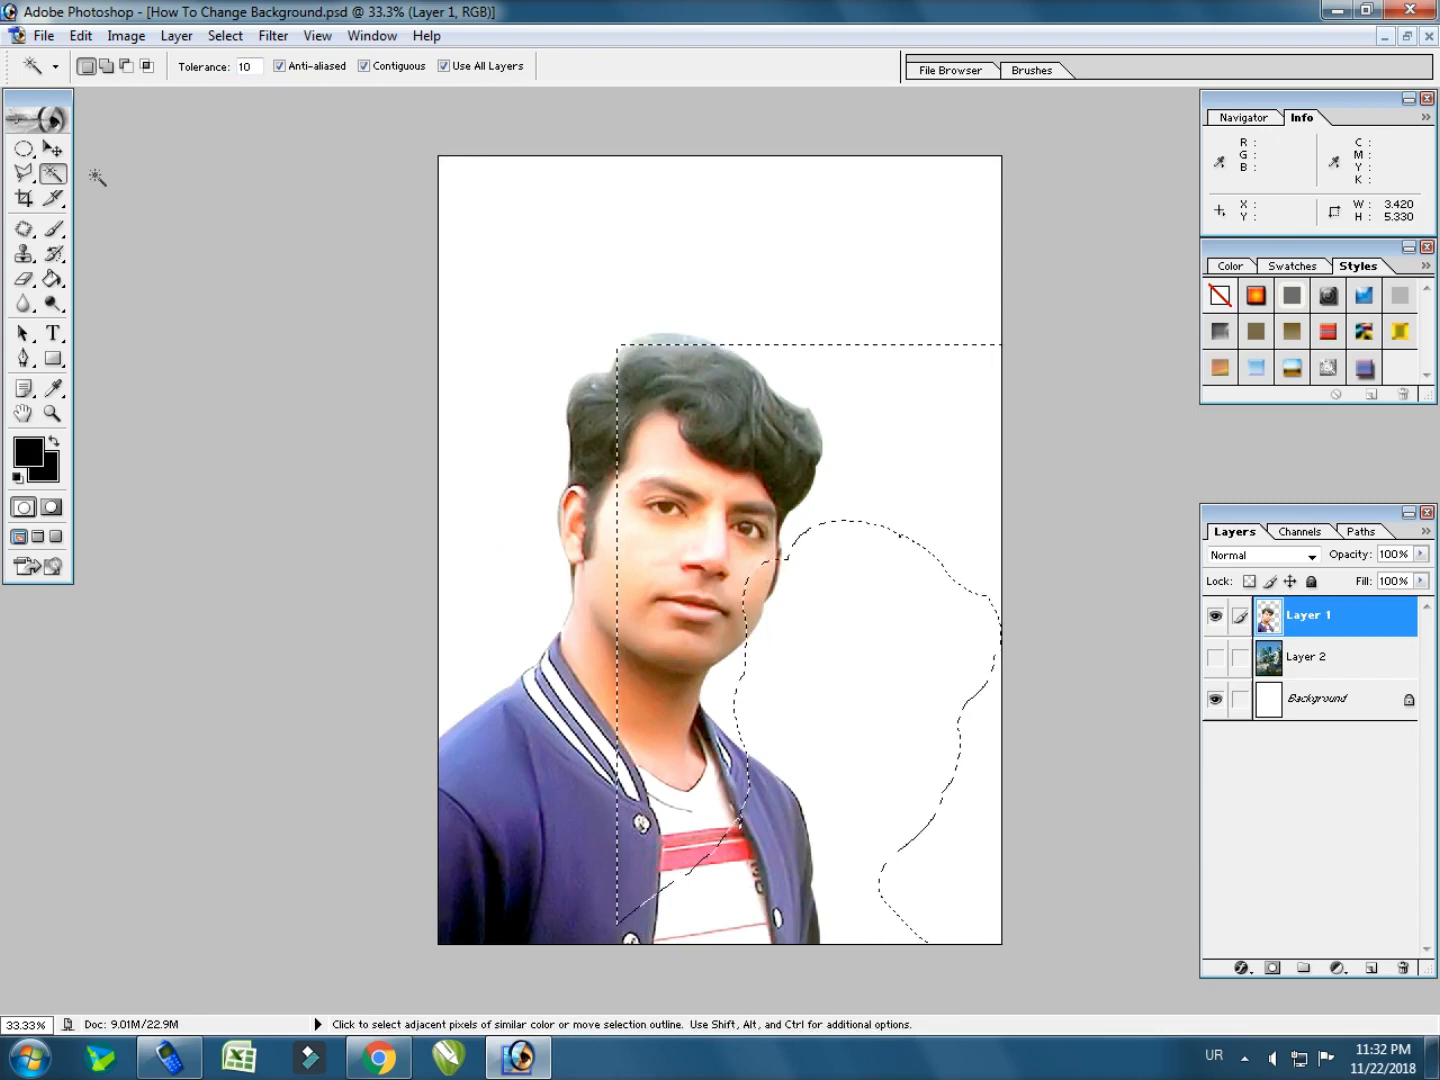
left_click(53, 149)
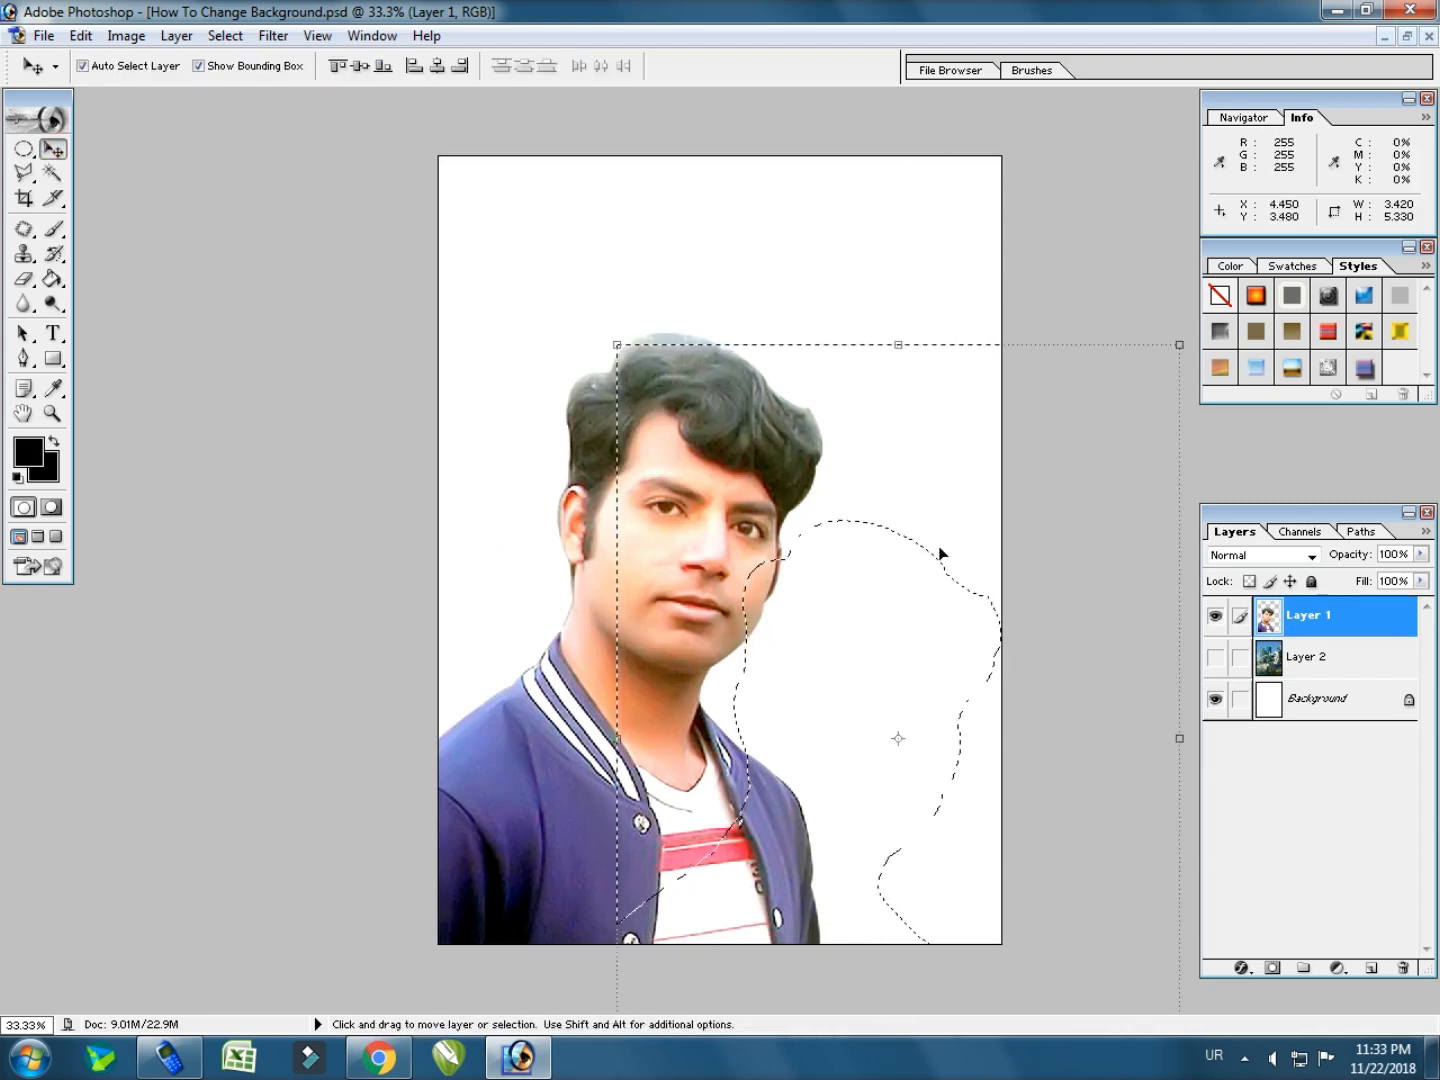
key("alt+shift")
key("ctrl+d")
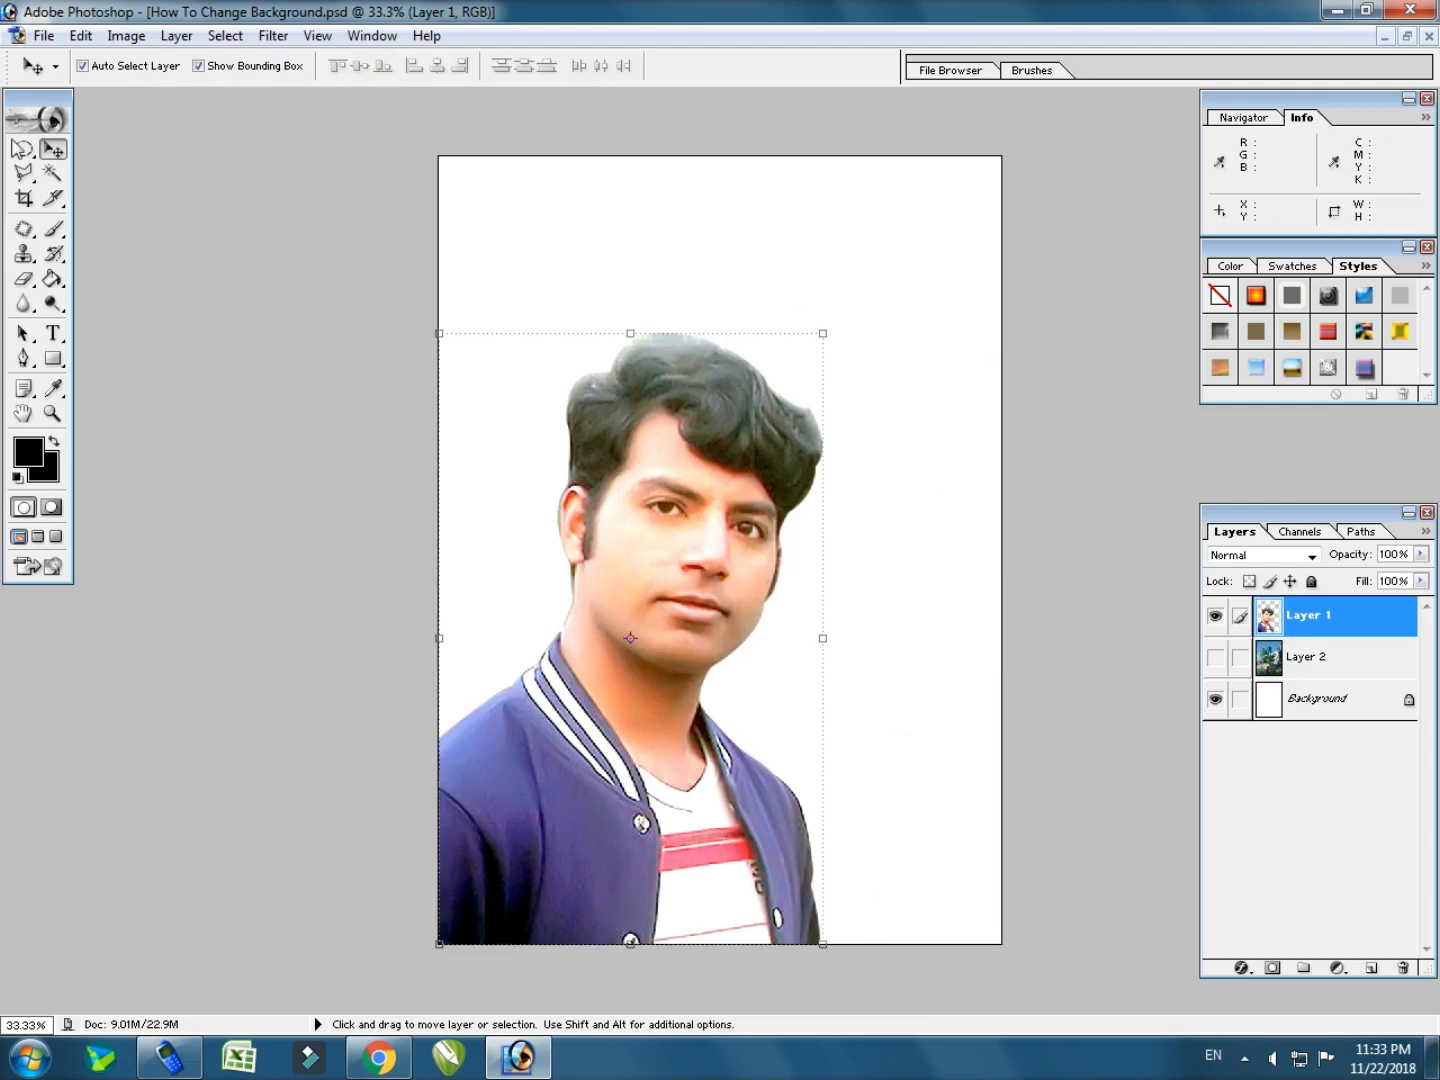
Hide the Background layer and select the transparent area around the man with the Magic Wand at tolerance 10.
left_click(1215, 699)
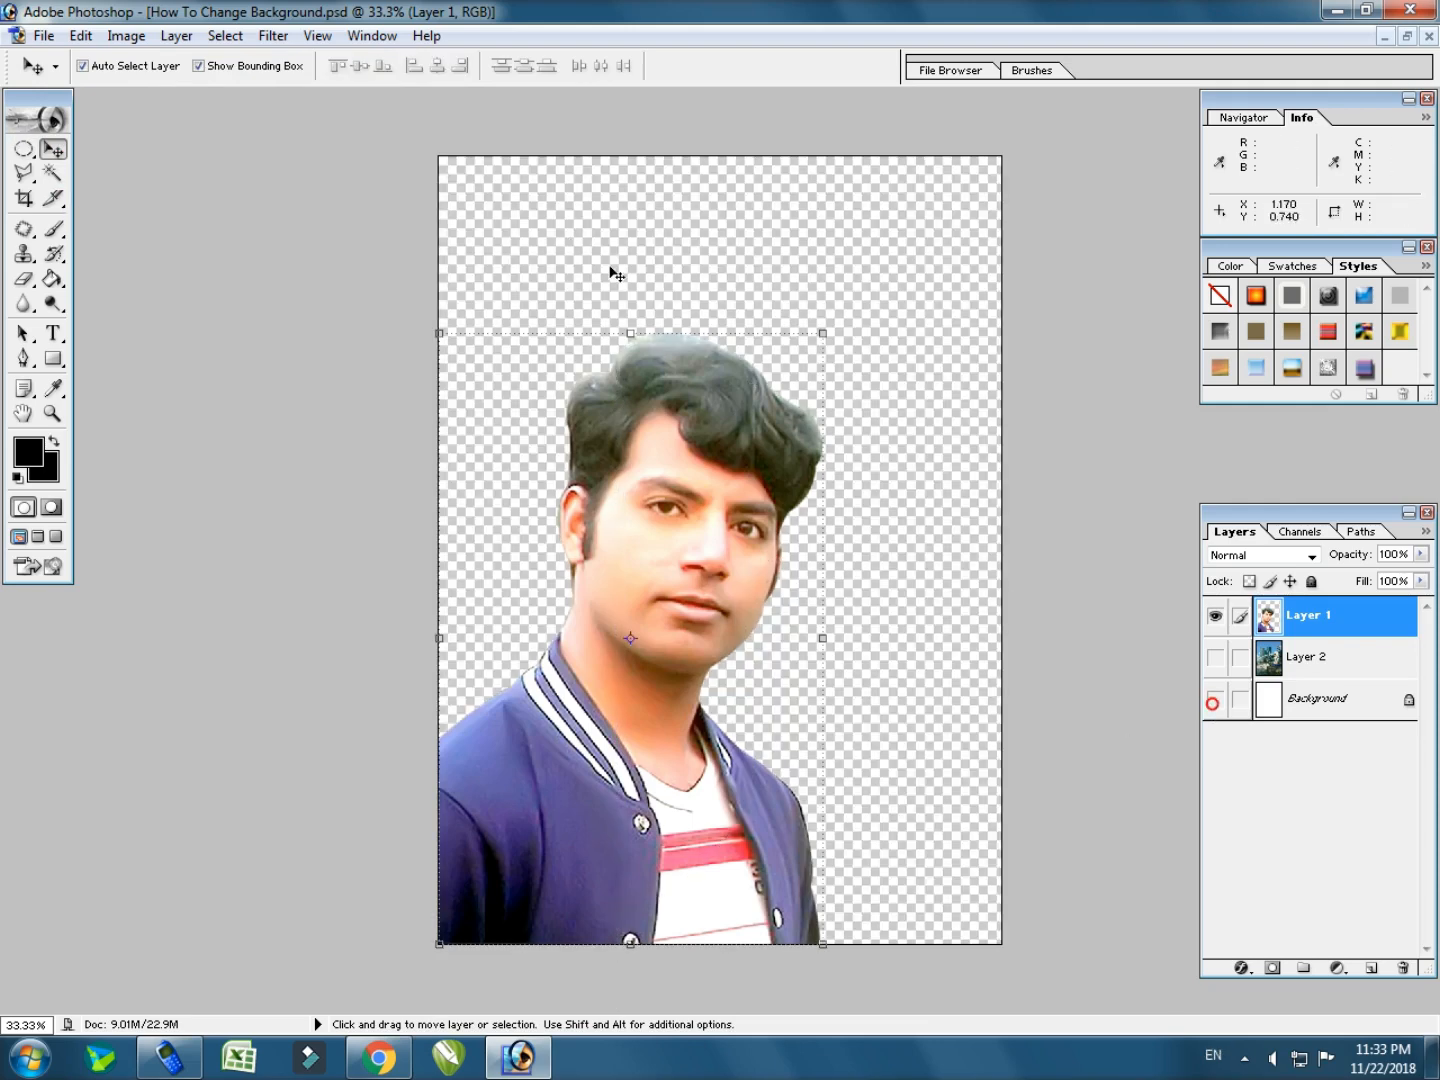
key("w")
left_click(746, 297)
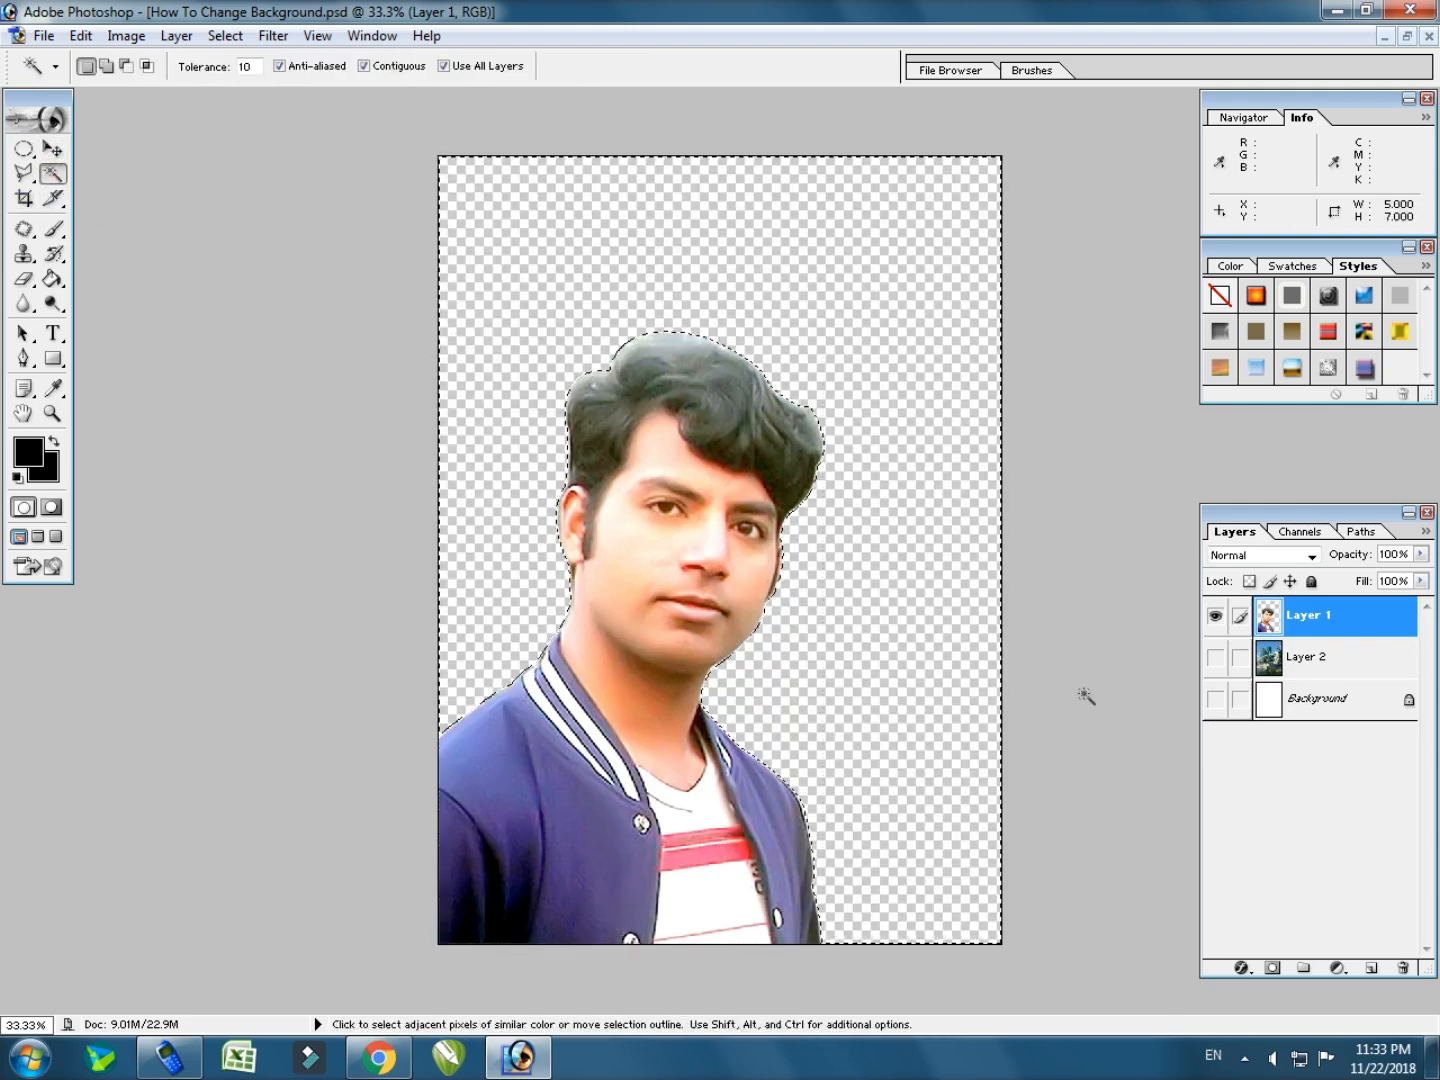
Feather the selection around the man by 2.5 pixels, show Layer 2 and clear the selection.
right_click(860, 366)
left_click(952, 572)
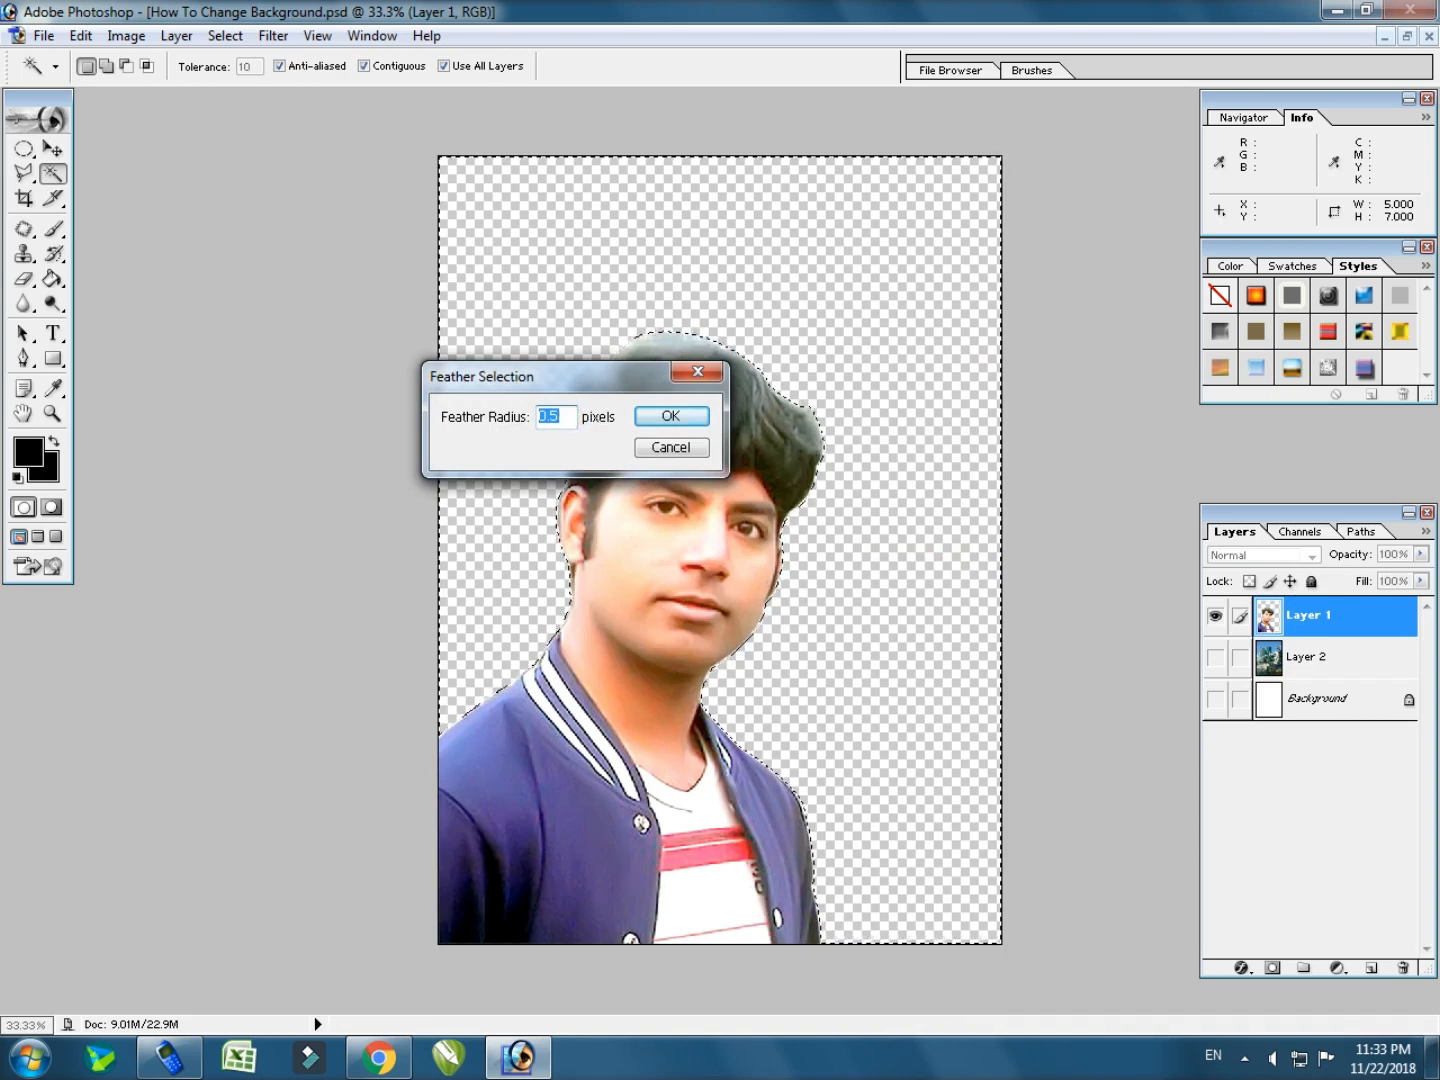
type("2.5")
key("Return")
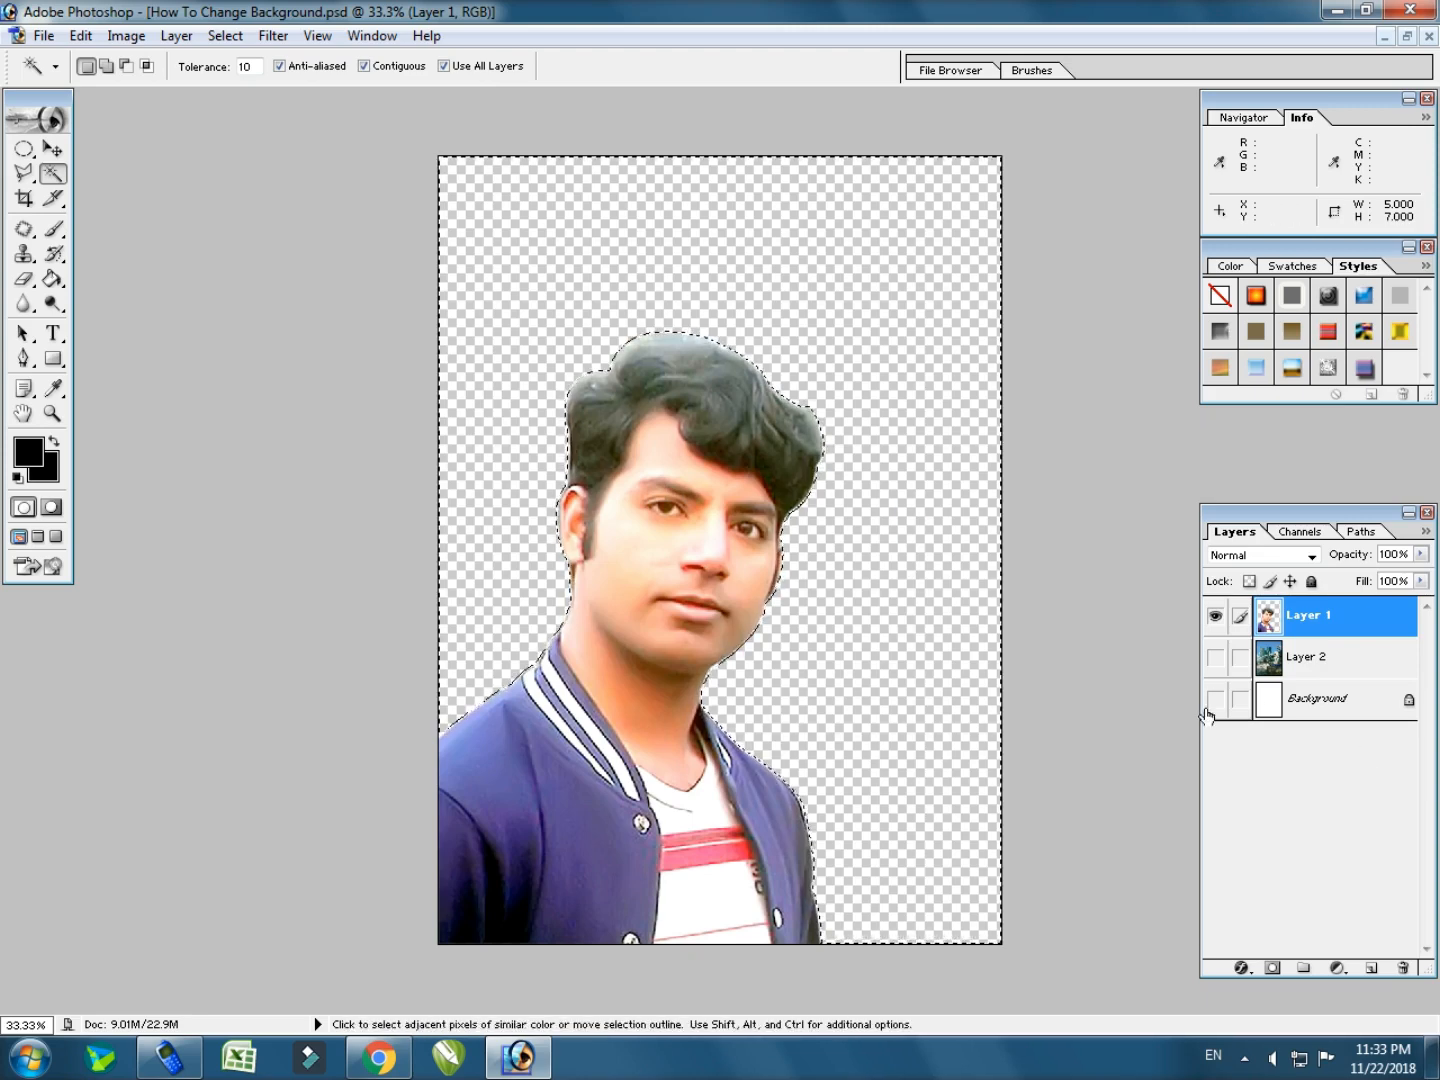
left_click(1215, 657)
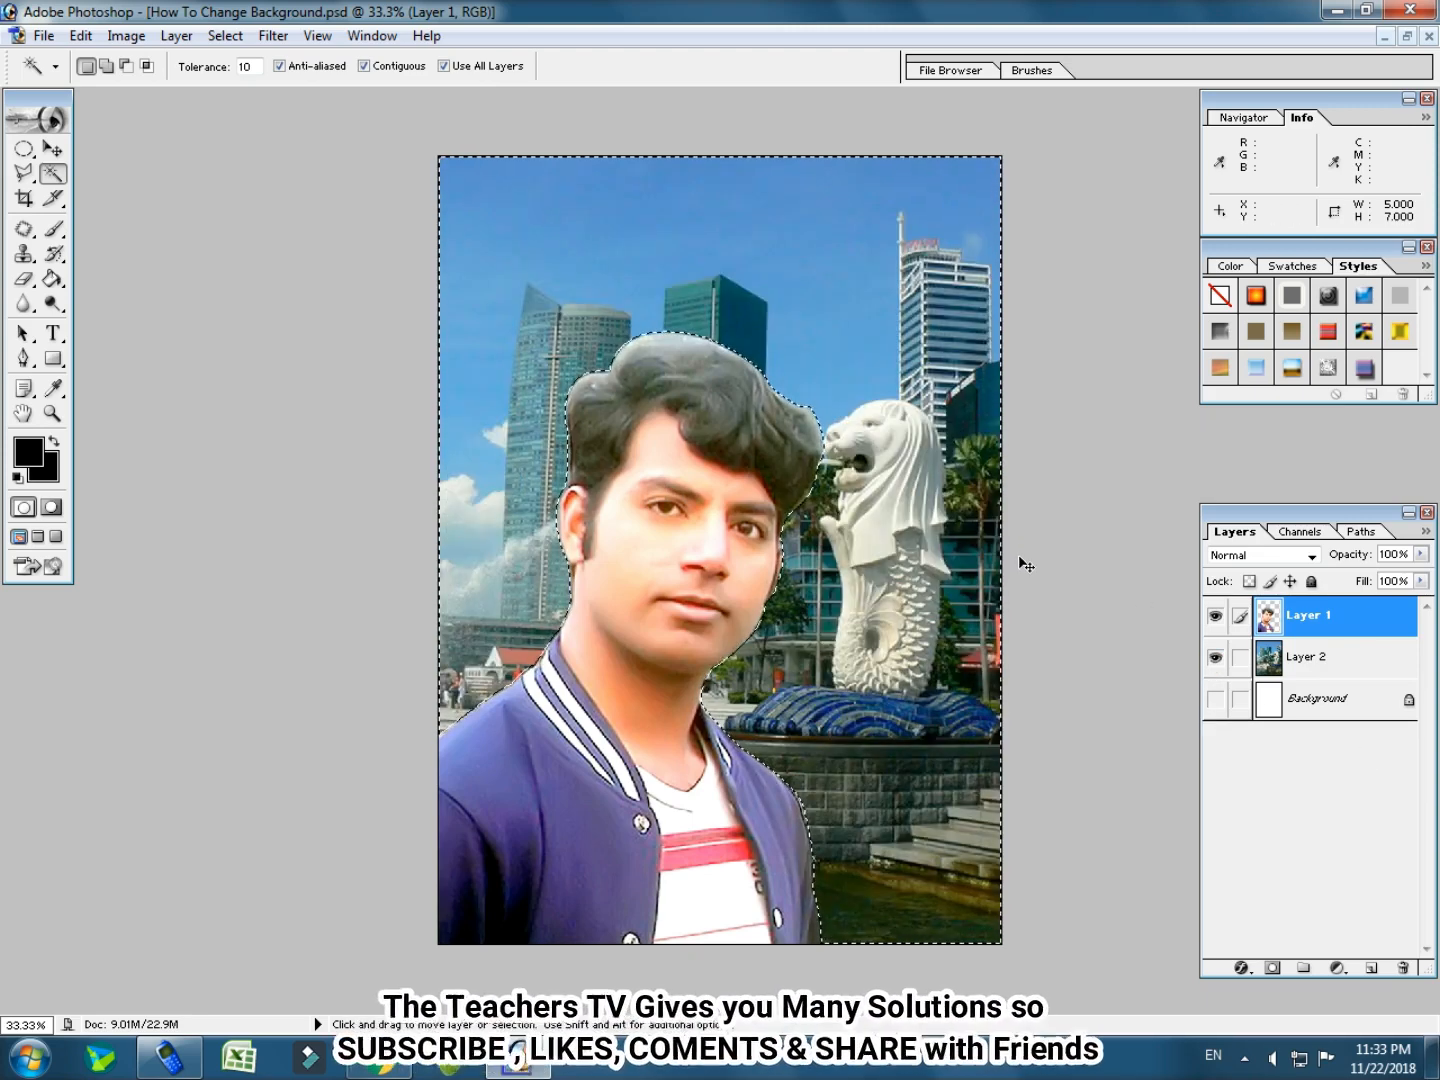
key("ctrl+d")
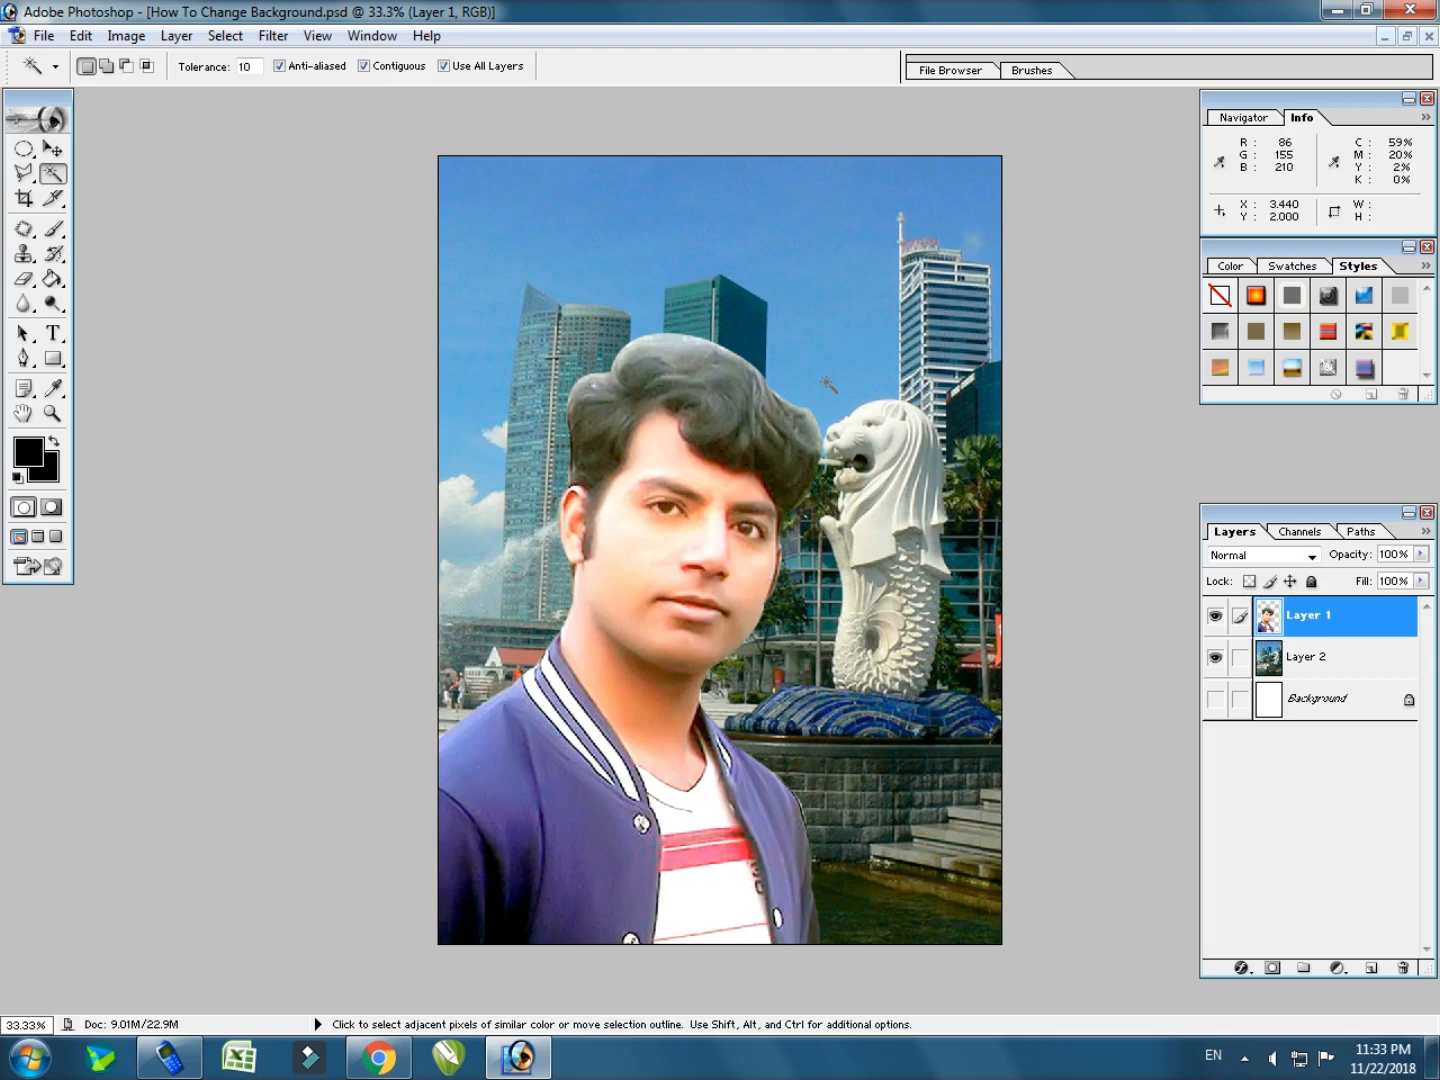
Scale the man proportionally to 102.1% and align him with the canvas's lower-left corner over the Singapore photo.
key("v")
left_click_drag(743, 550, 666, 551)
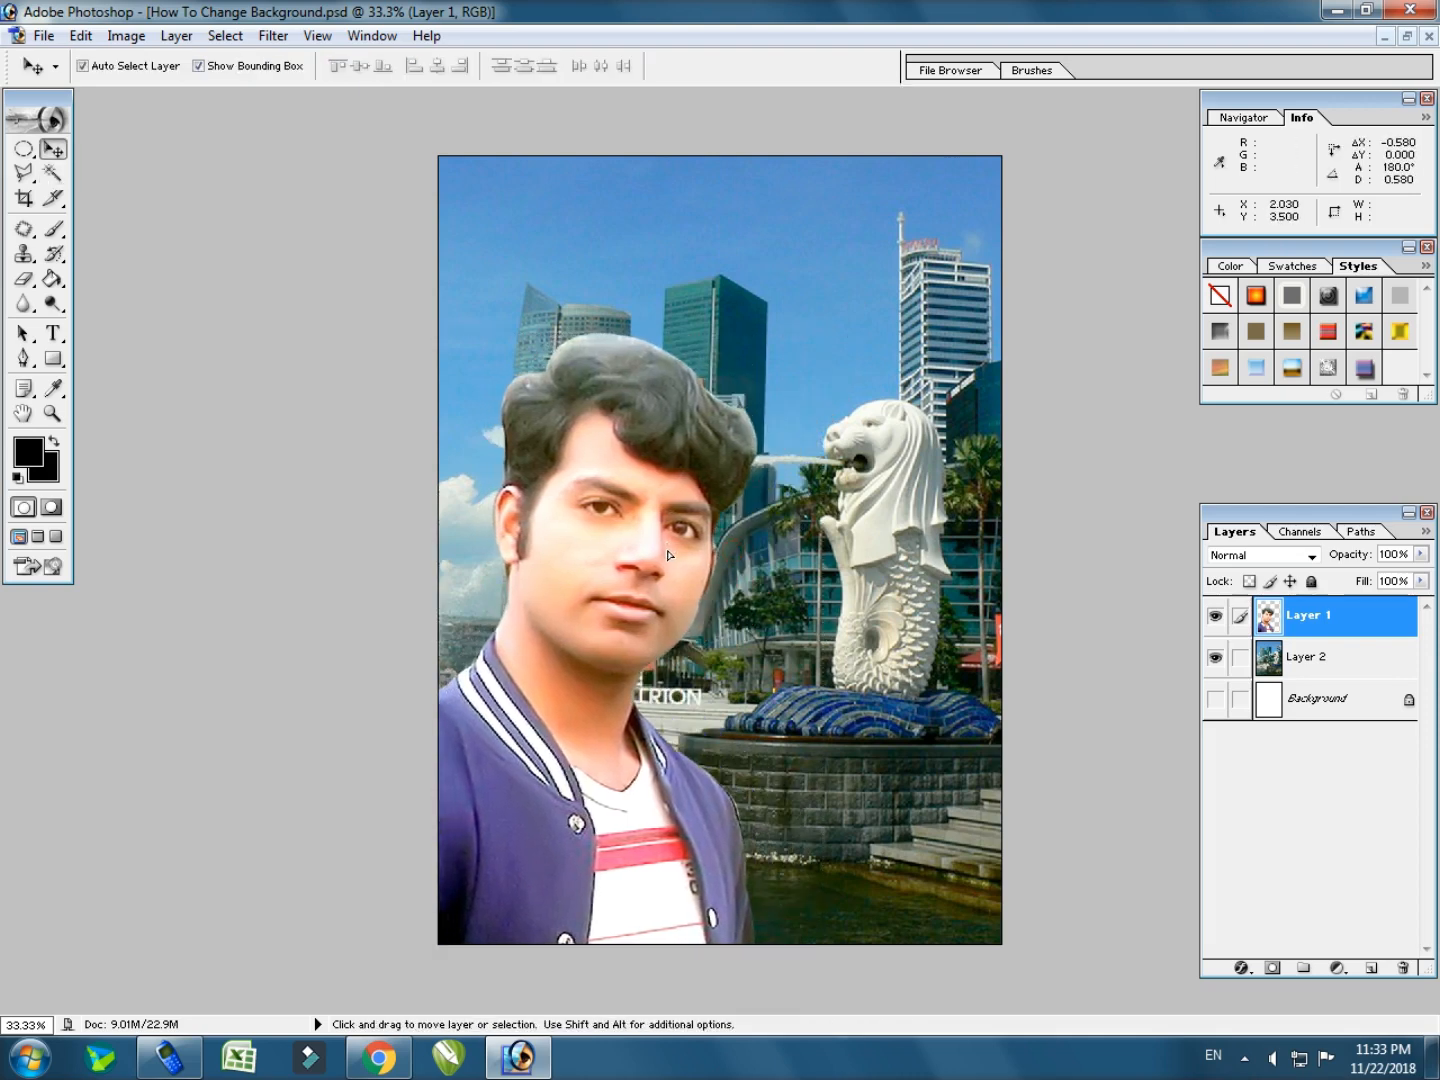
left_click_drag(757, 333, 726, 385)
left_click_drag(656, 552, 662, 613)
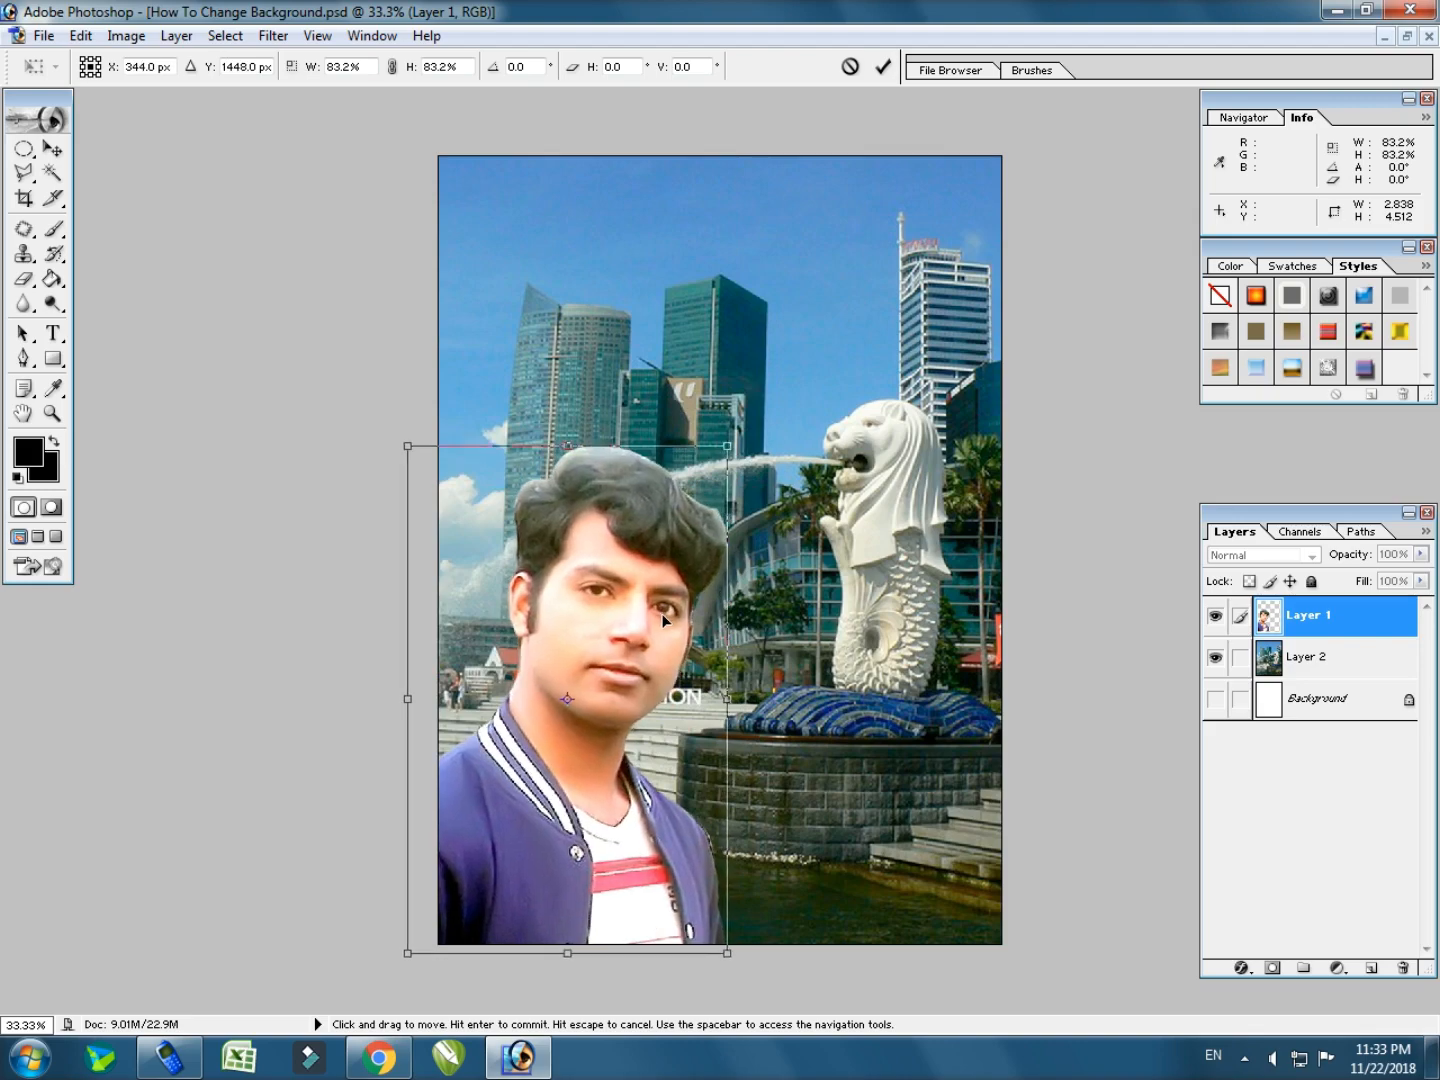
left_click_drag(727, 446, 790, 343)
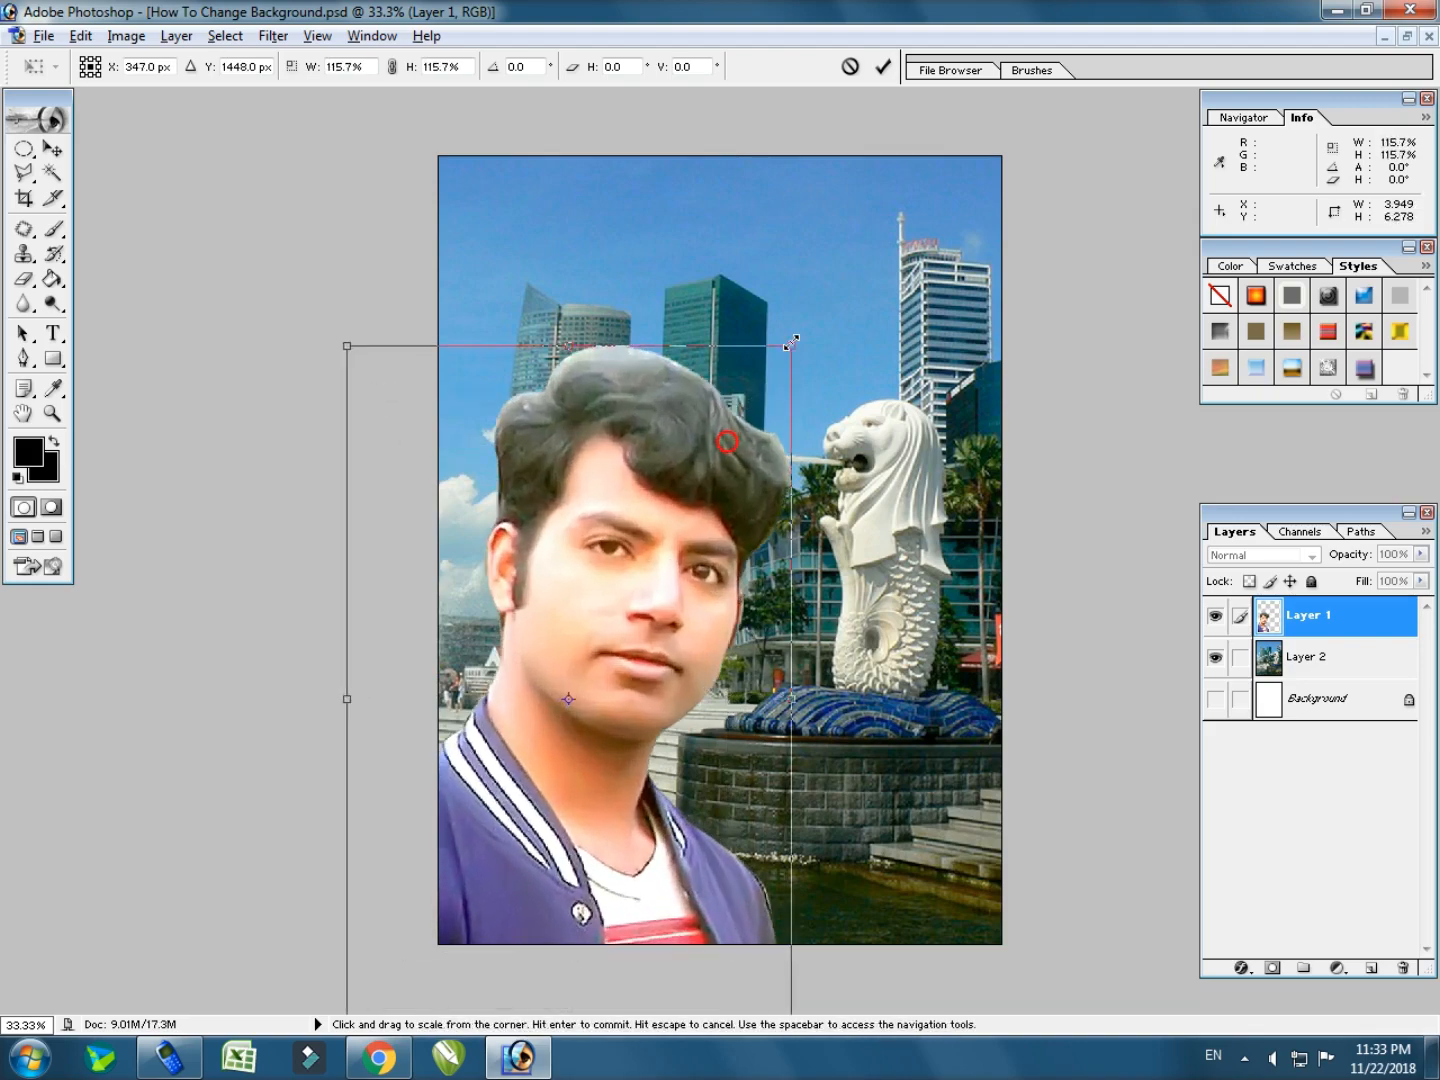
left_click_drag(660, 650, 738, 550)
left_click_drag(866, 247, 837, 294)
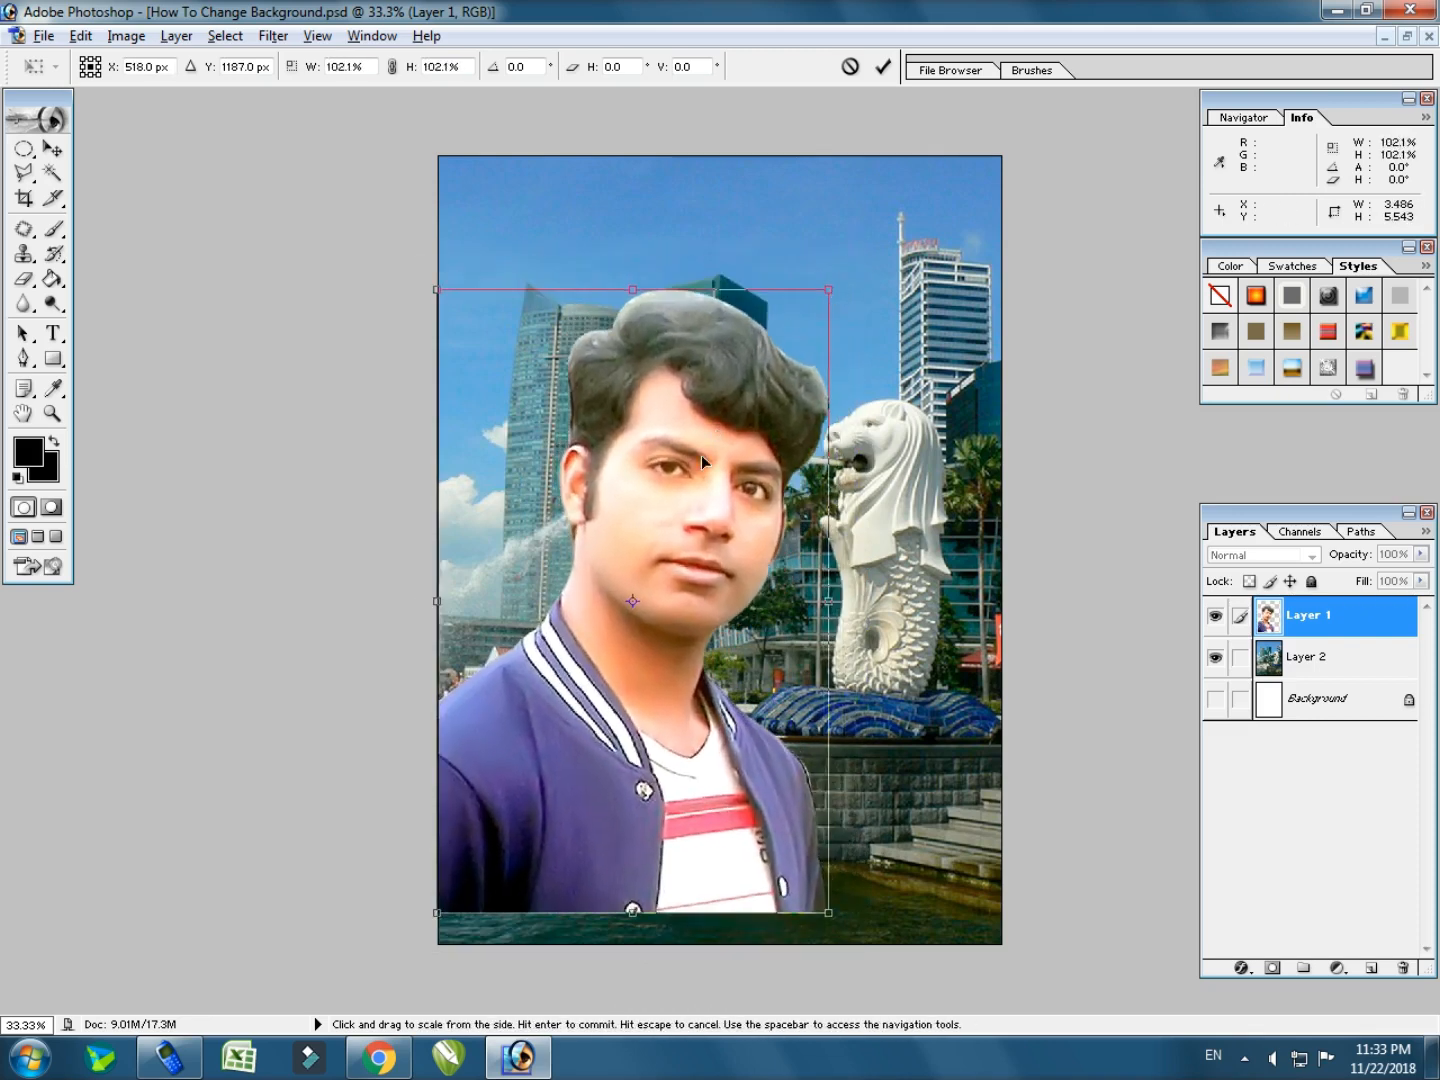
left_click_drag(701, 458, 699, 497)
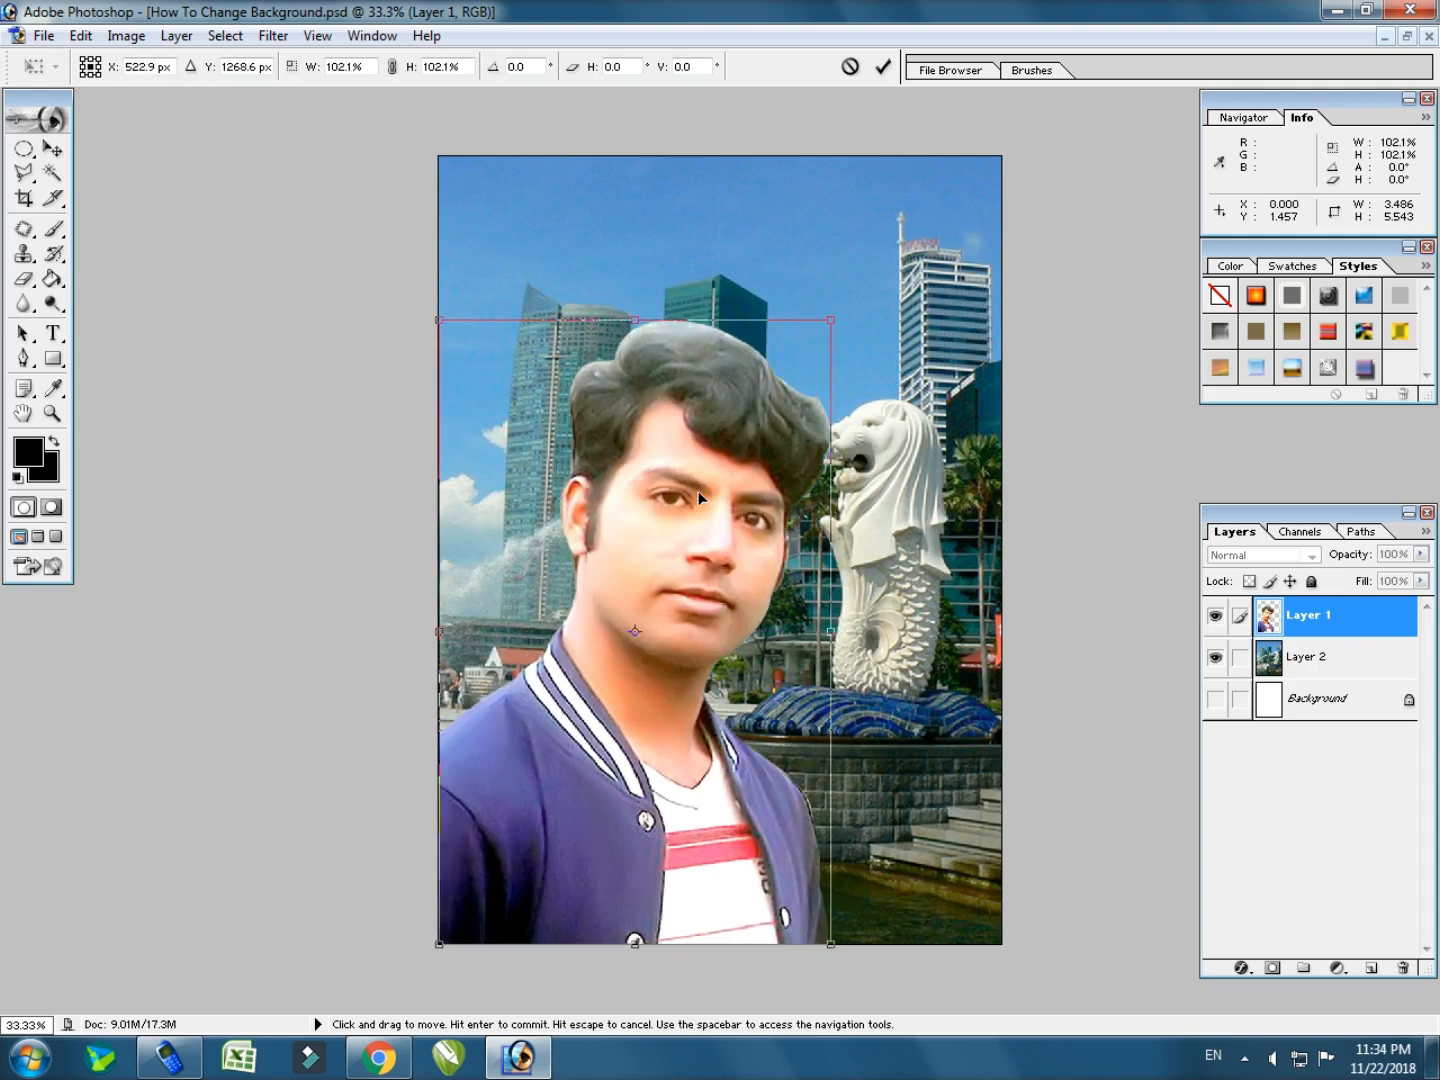
key("Return")
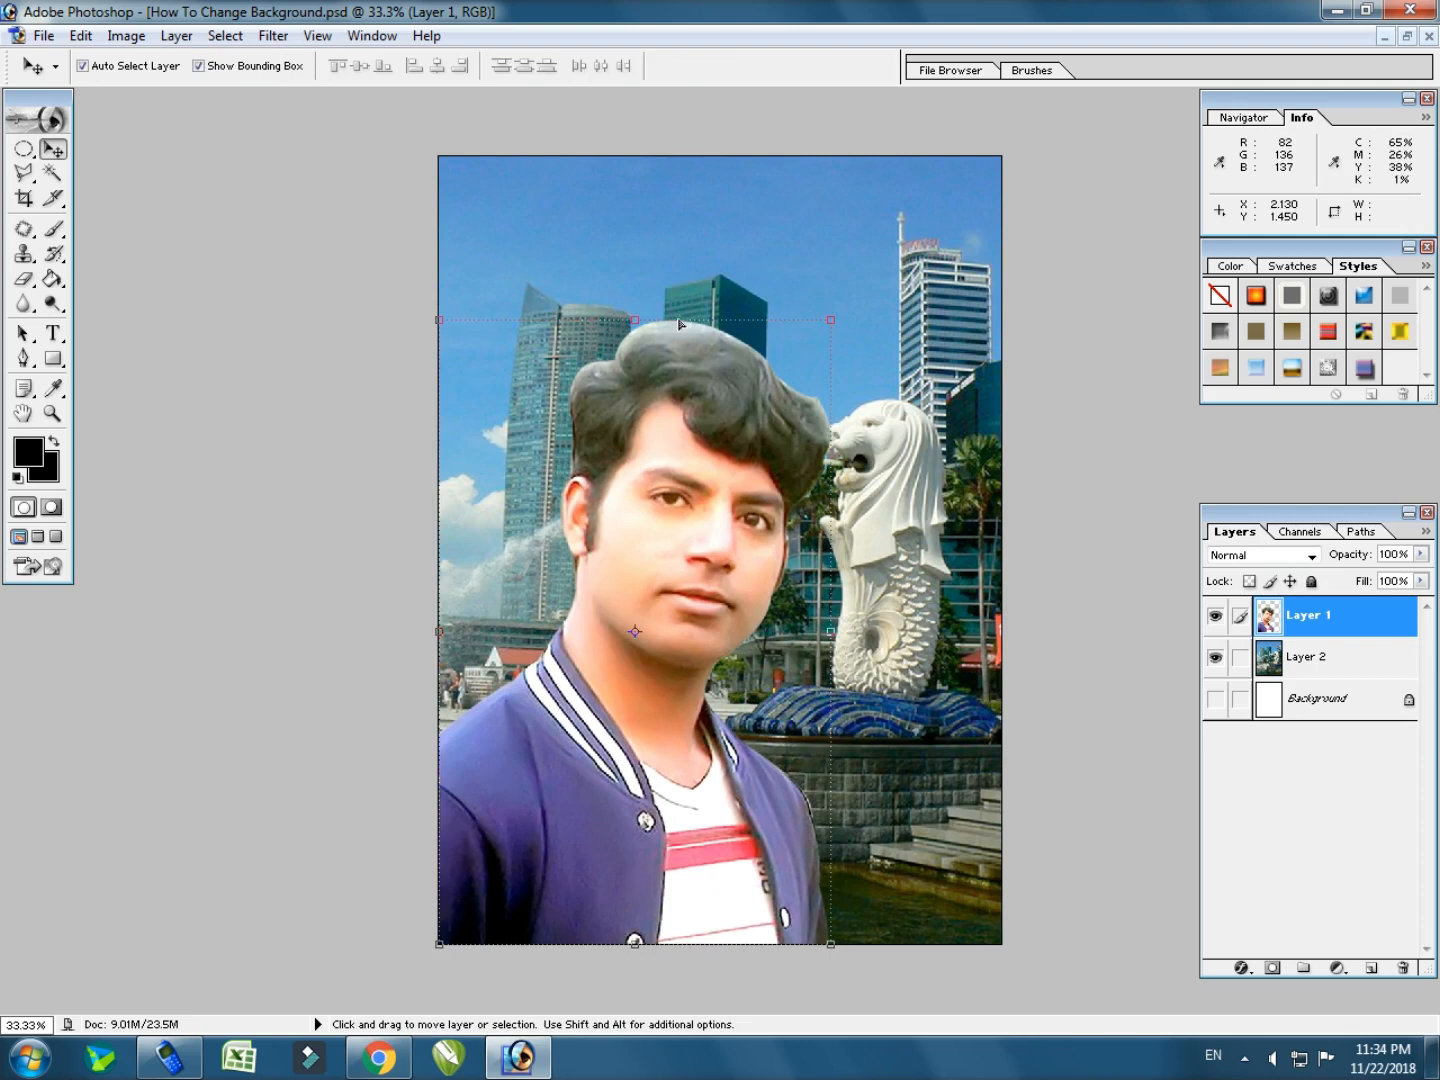
key("shift")
left_click(44, 36)
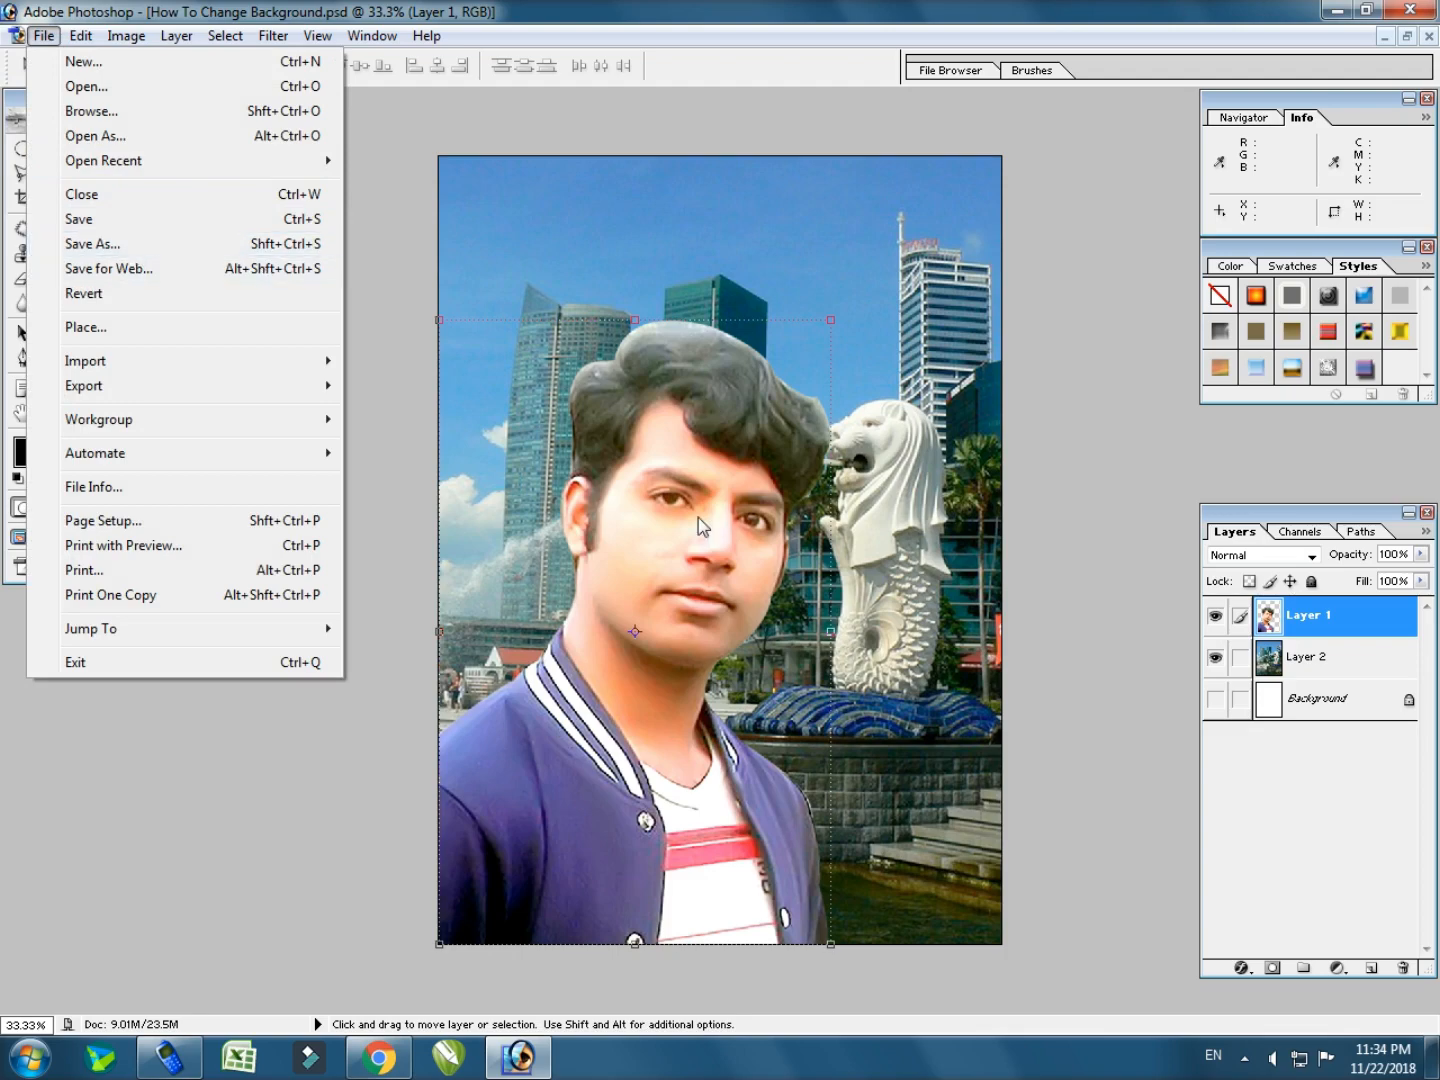
key("Escape")
key("shift+ctrl+s")
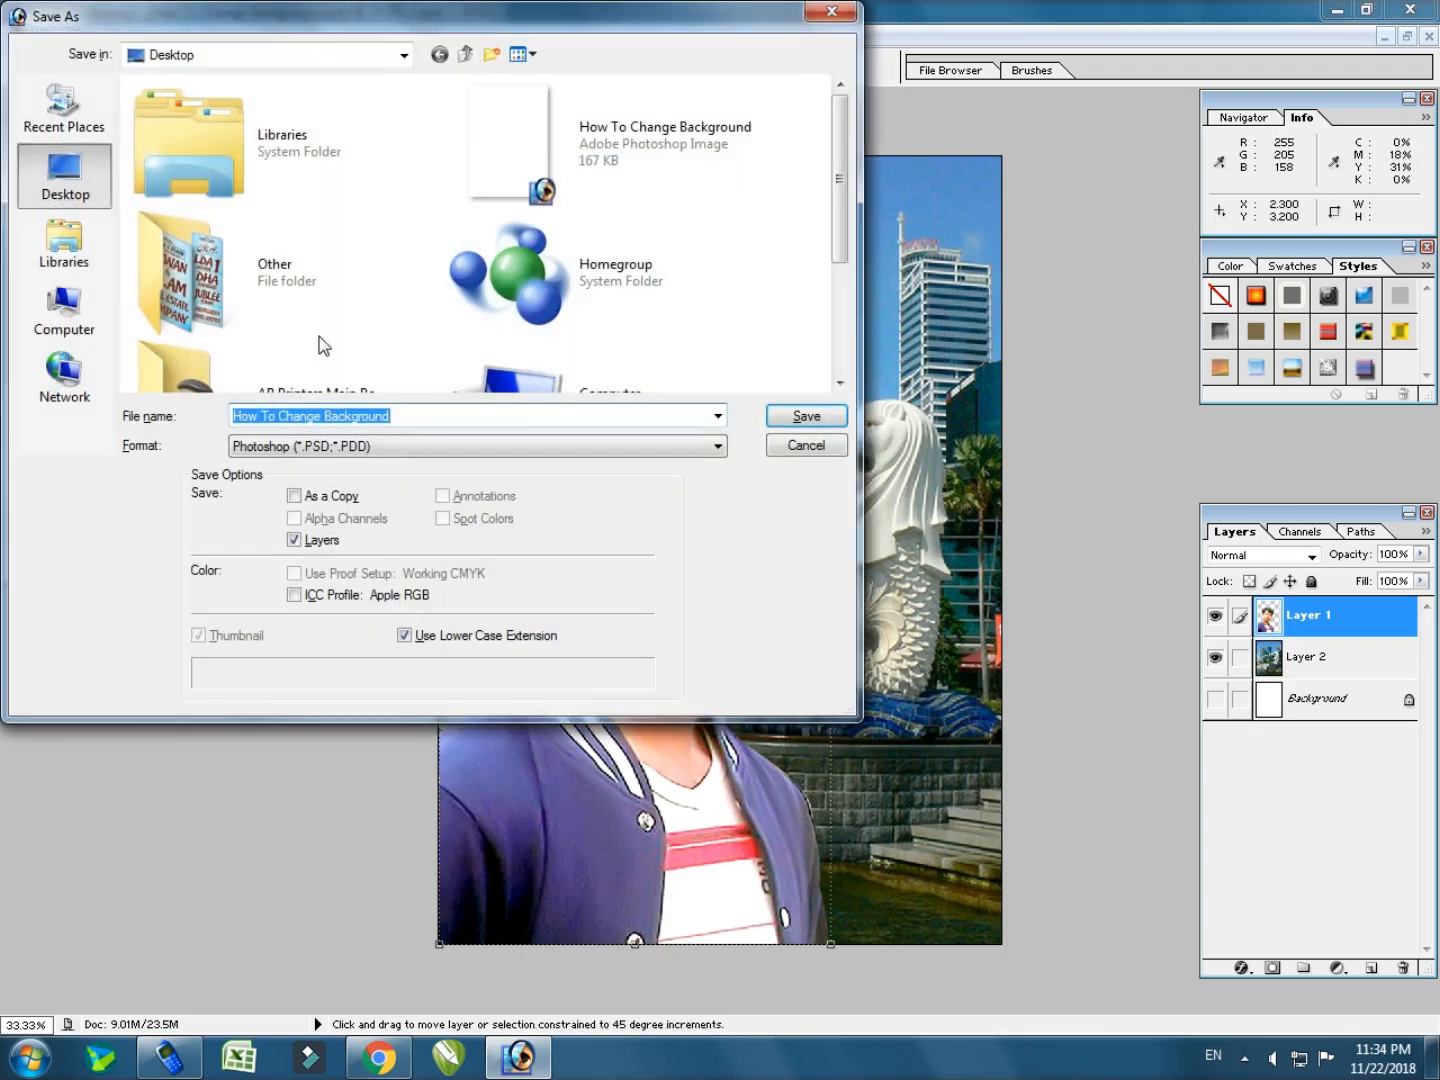
double_click(754, 17)
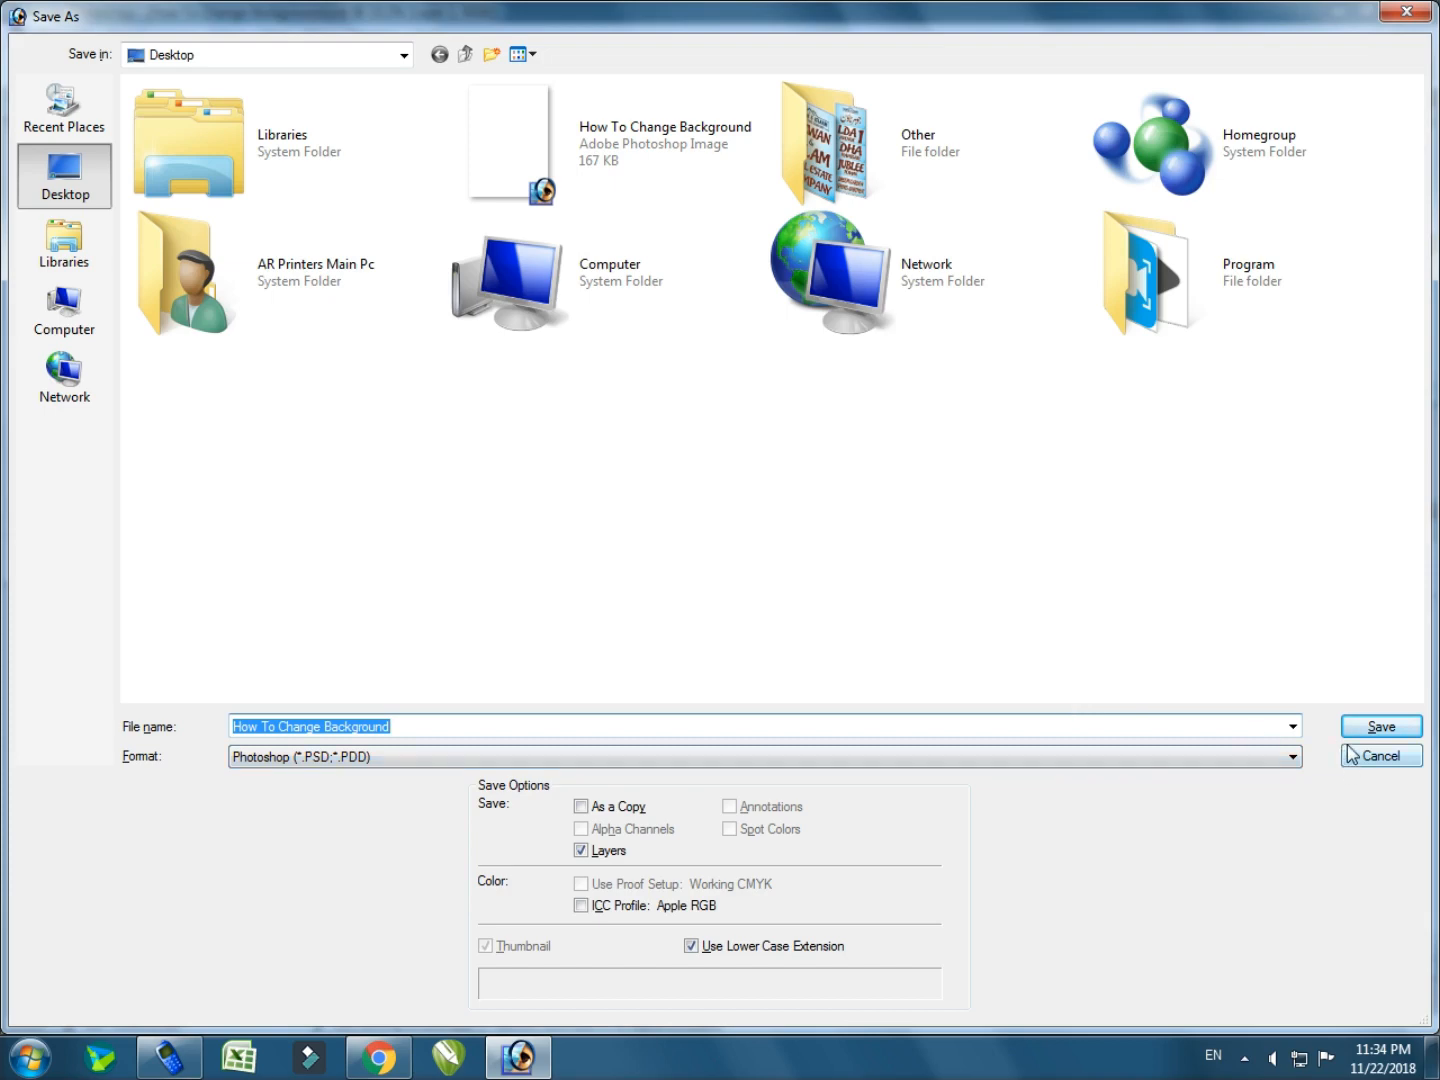
left_click(1376, 759)
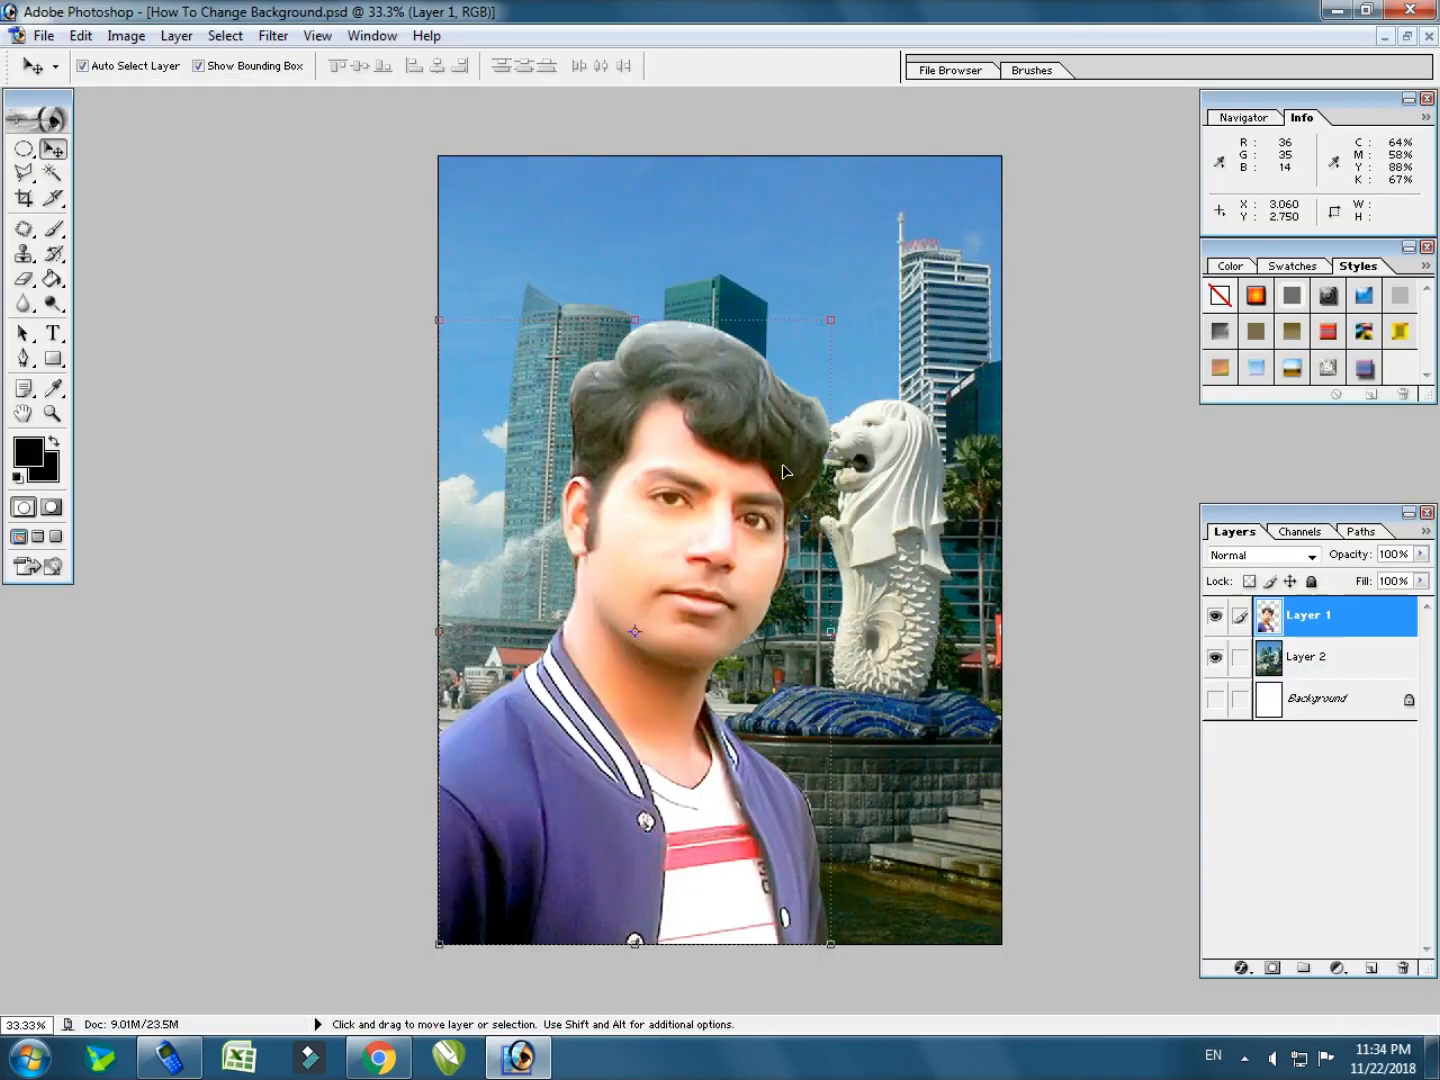
Save the layered PSD and save a JPEG copy as "How To Change Background copy.jpg" on the Desktop at quality 12 (Maximum), Progressive with 3 scans.
key("ctrl+s")
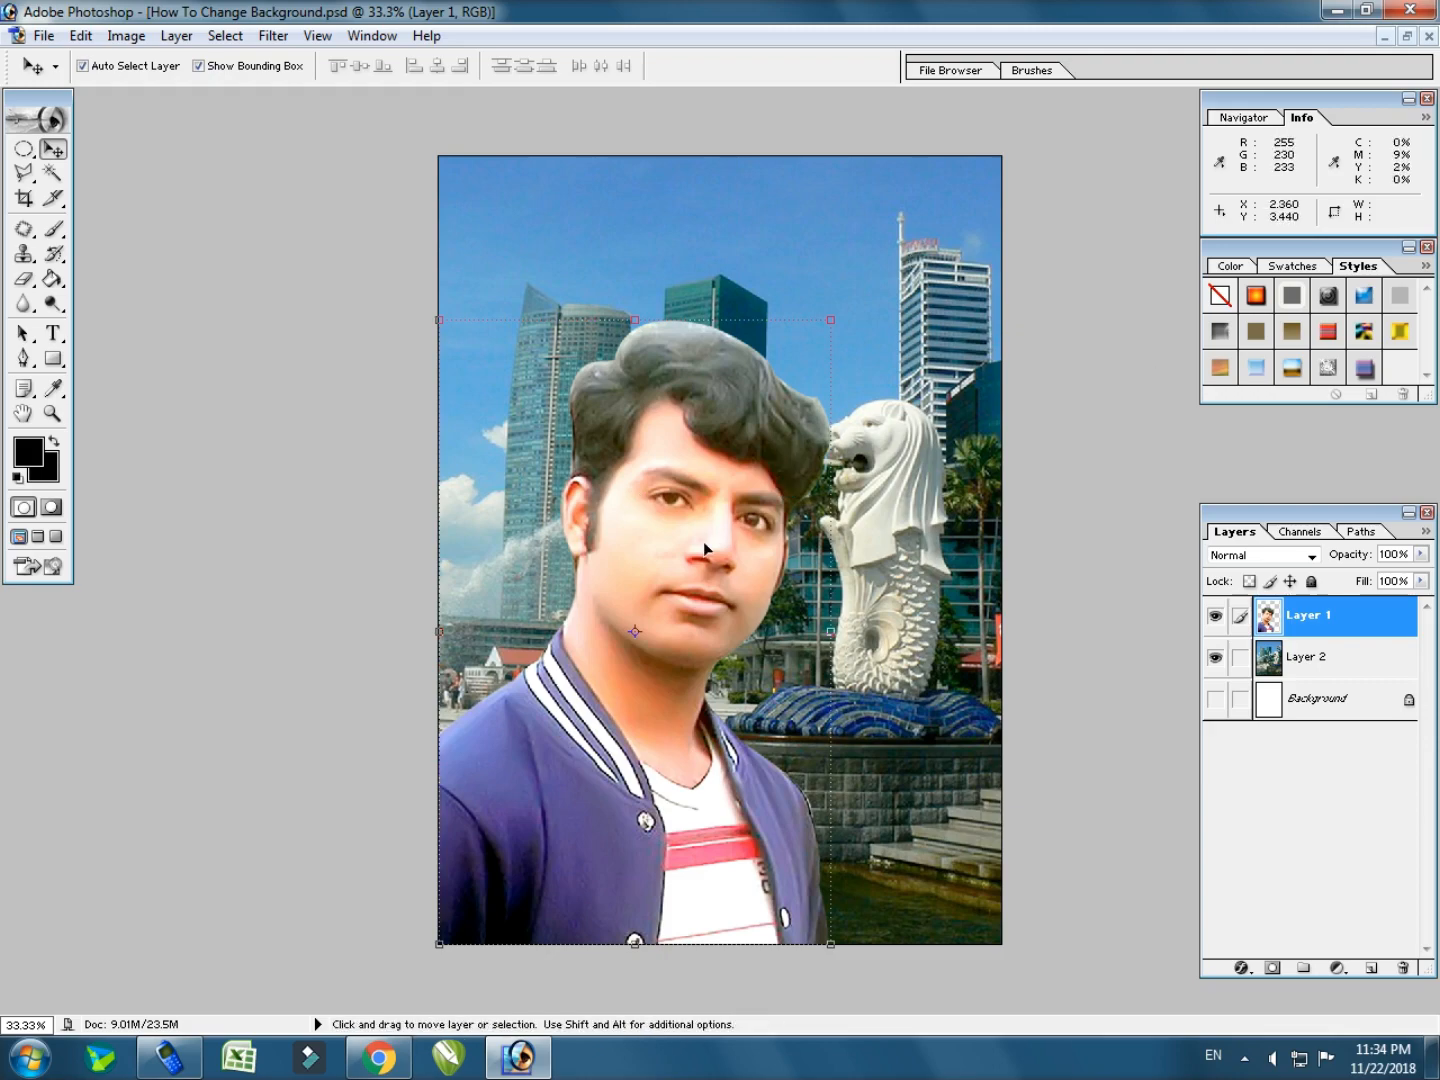
key("ctrl+shift+s")
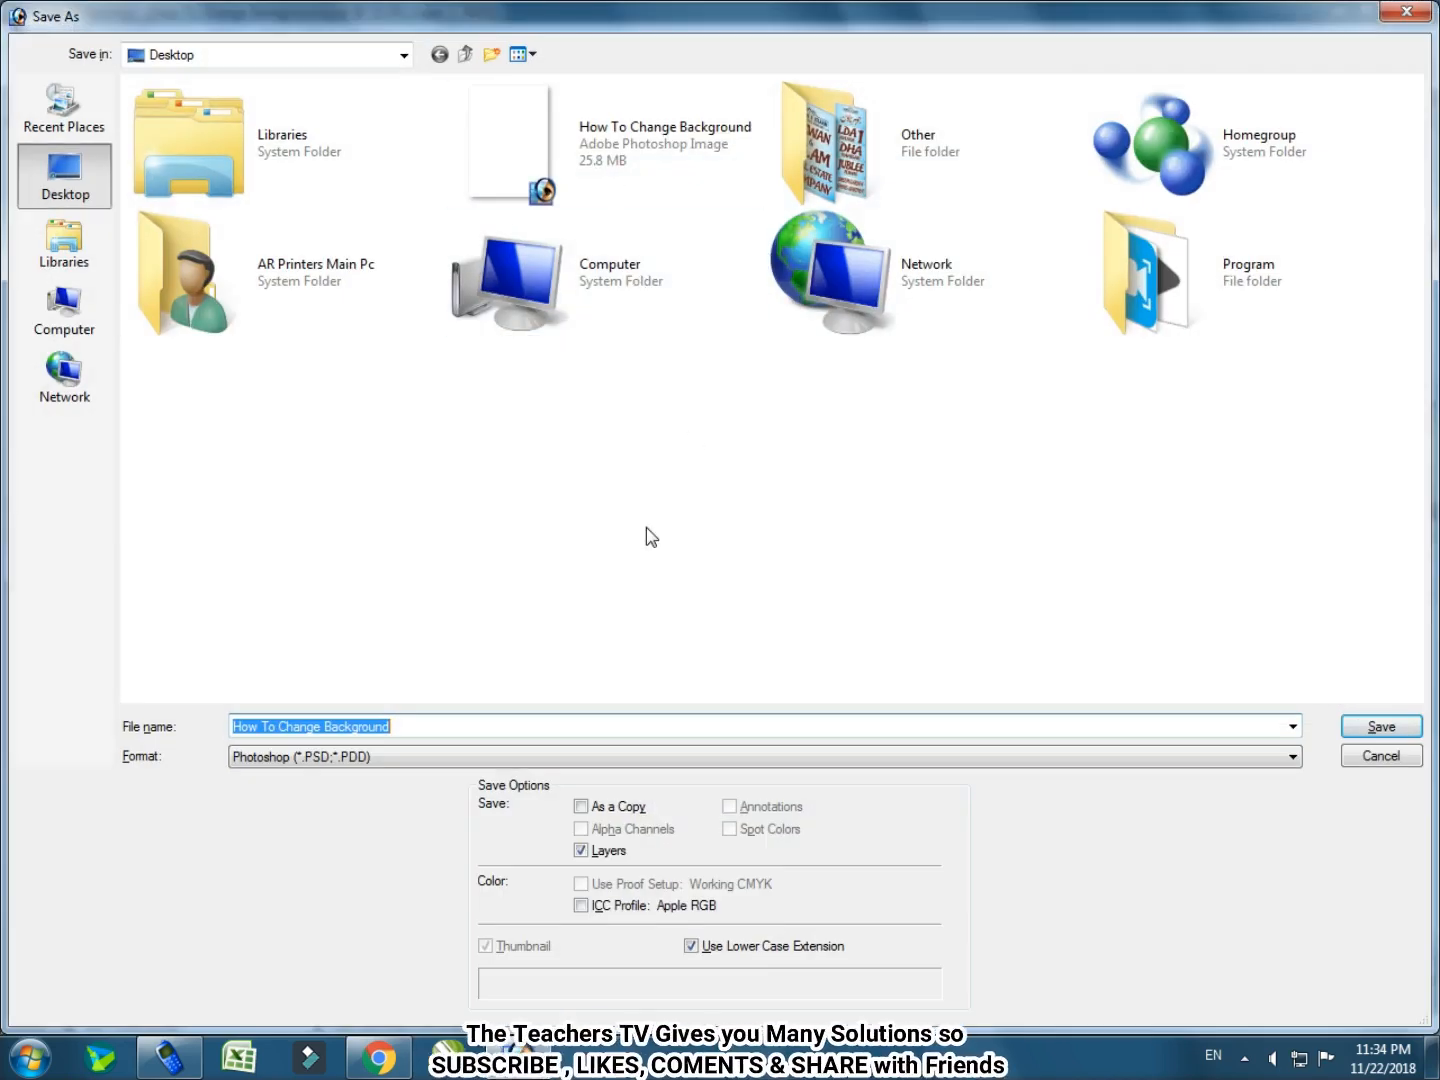
right_click(844, 554)
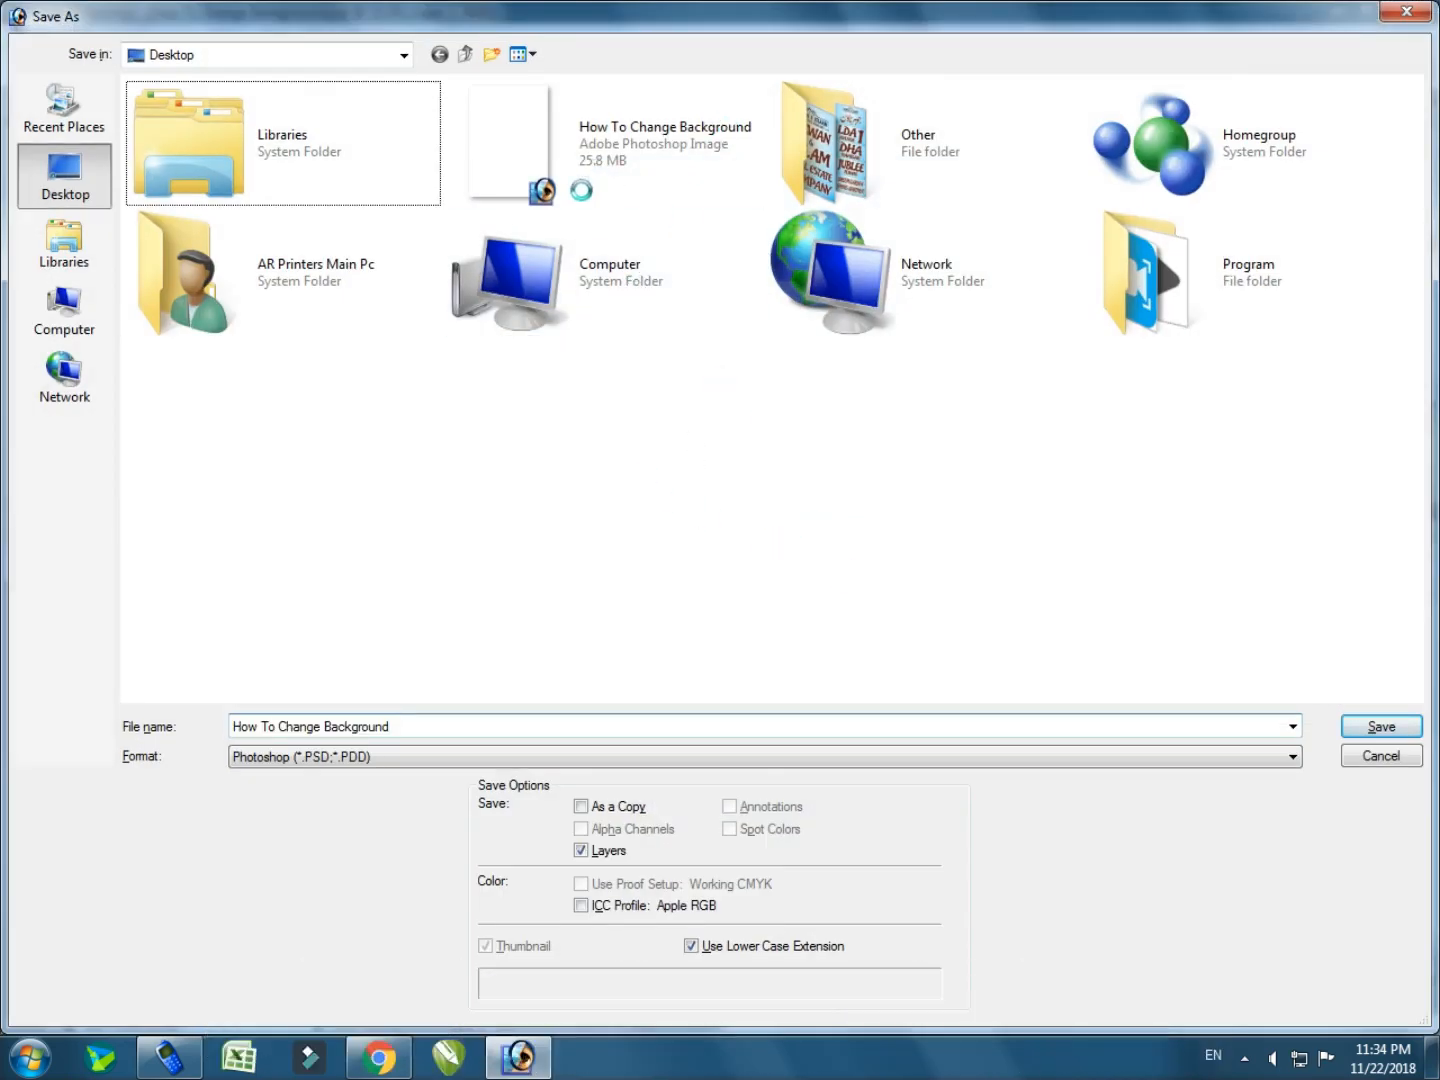
right_click(778, 437)
left_click(816, 522)
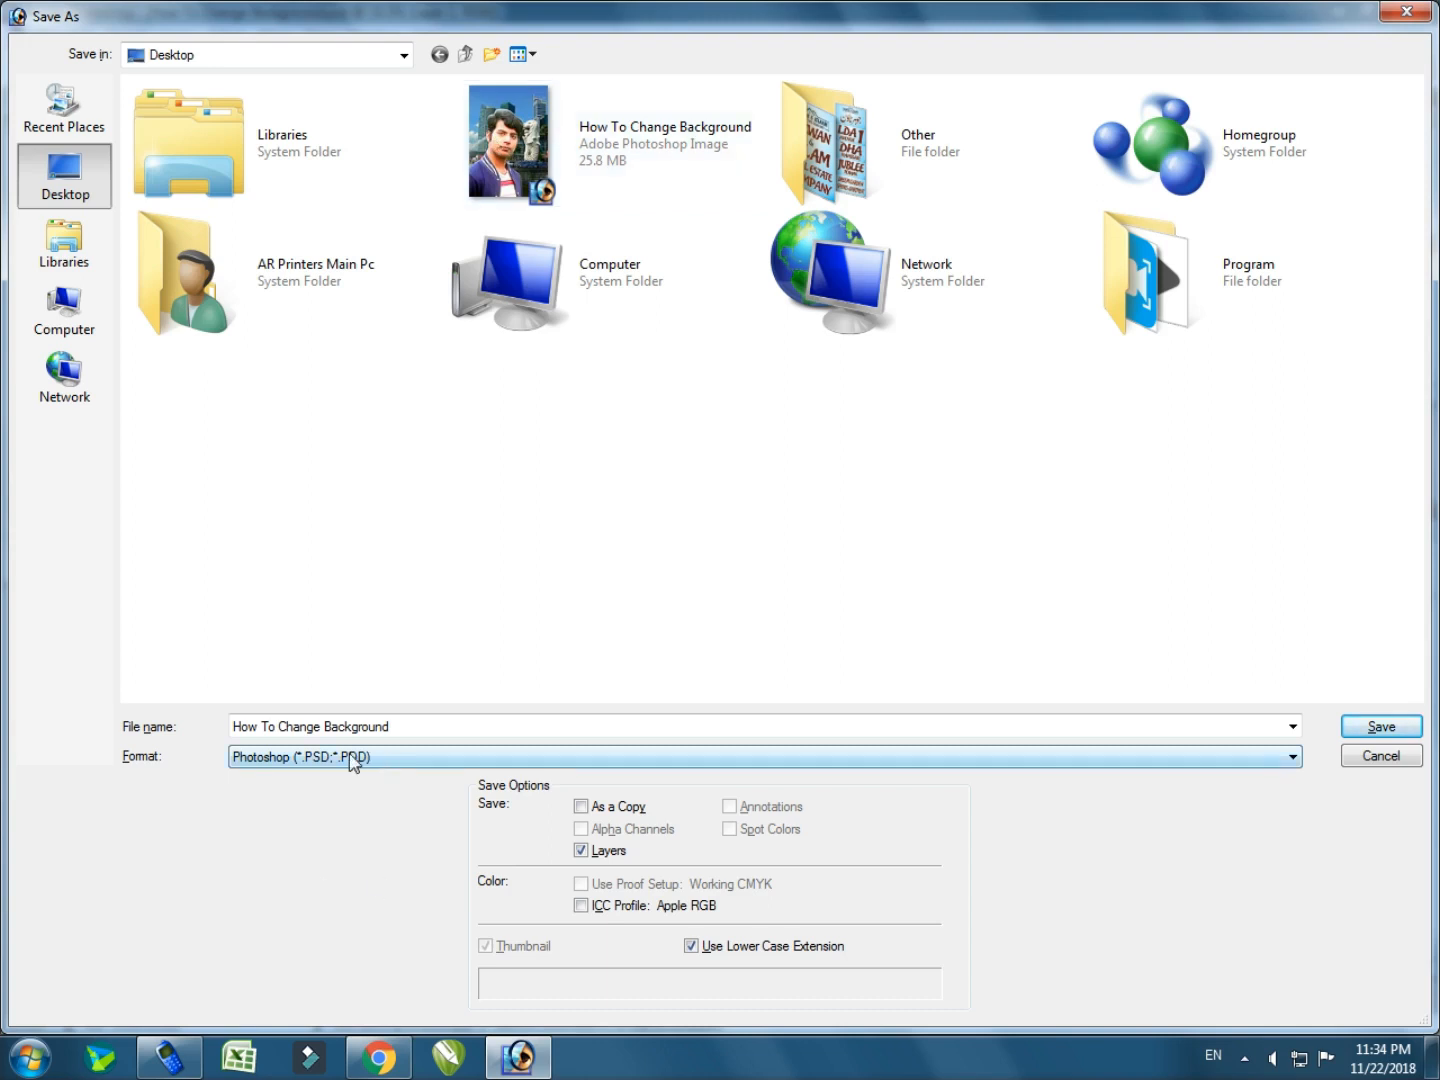
left_click(400, 756)
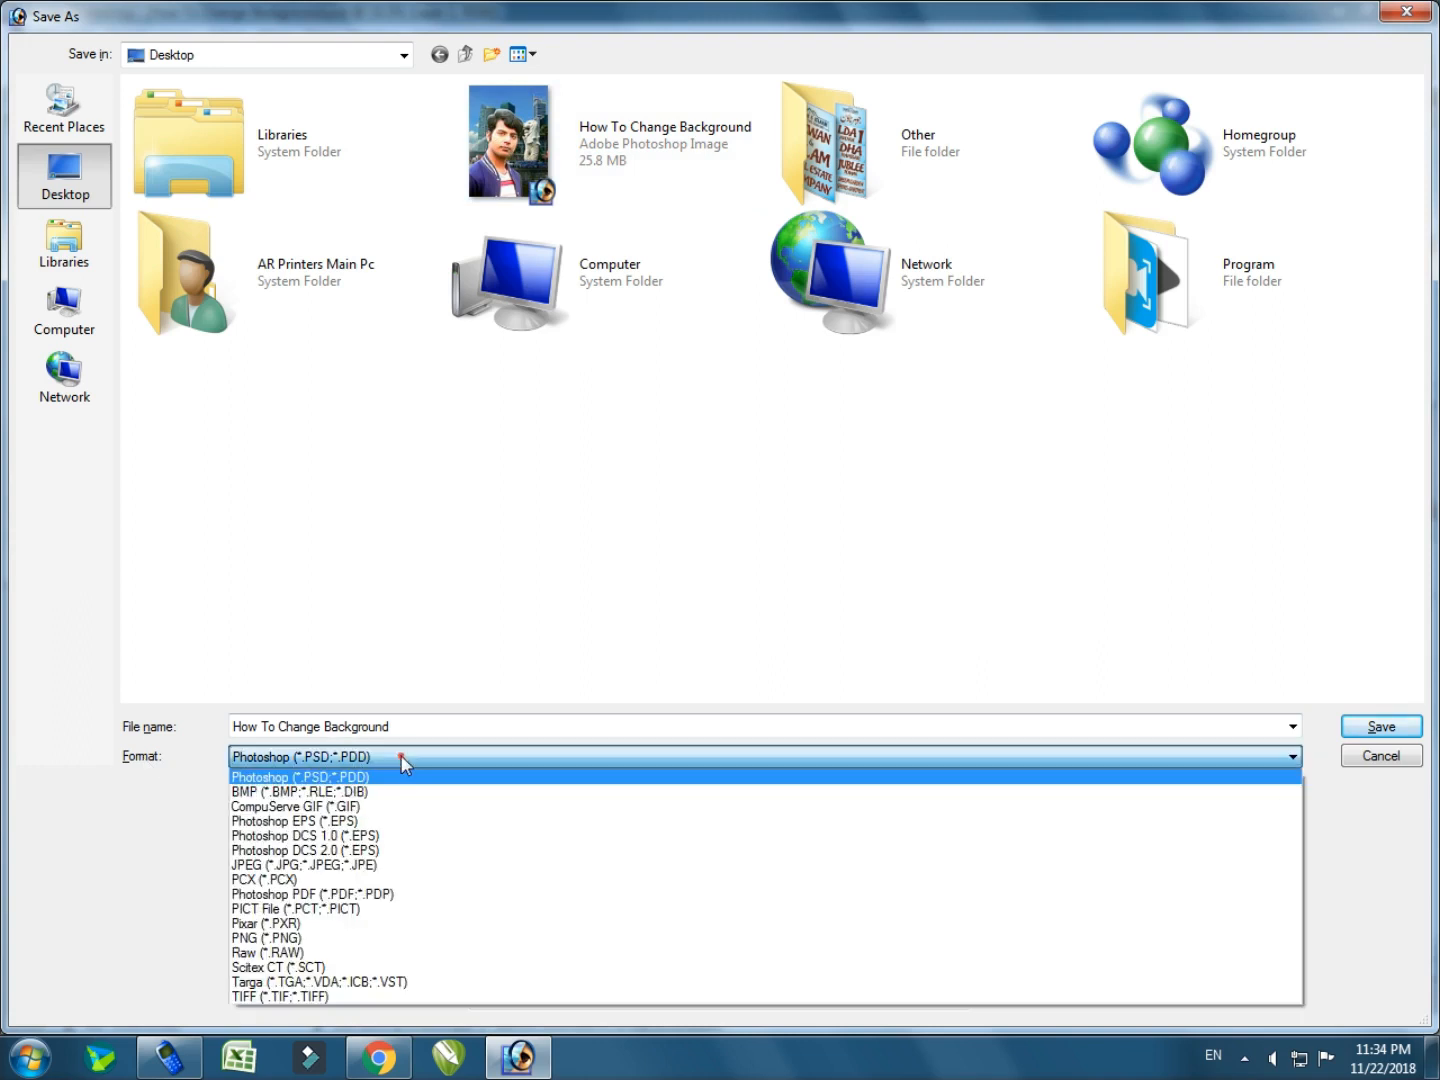
left_click(406, 865)
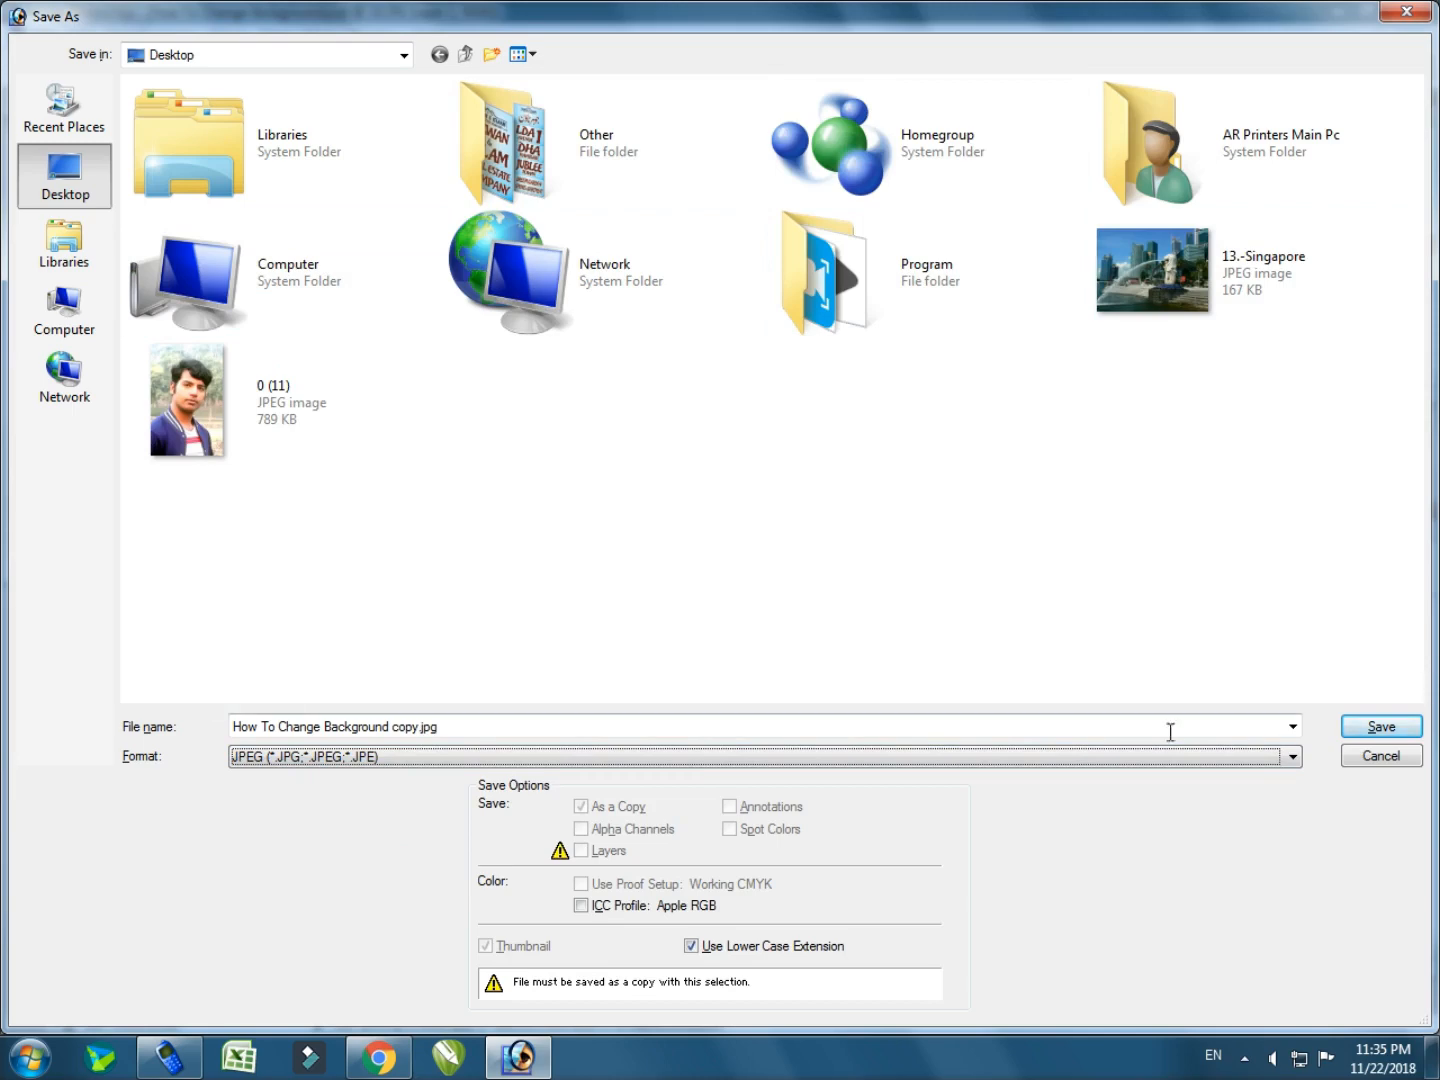
left_click(1381, 729)
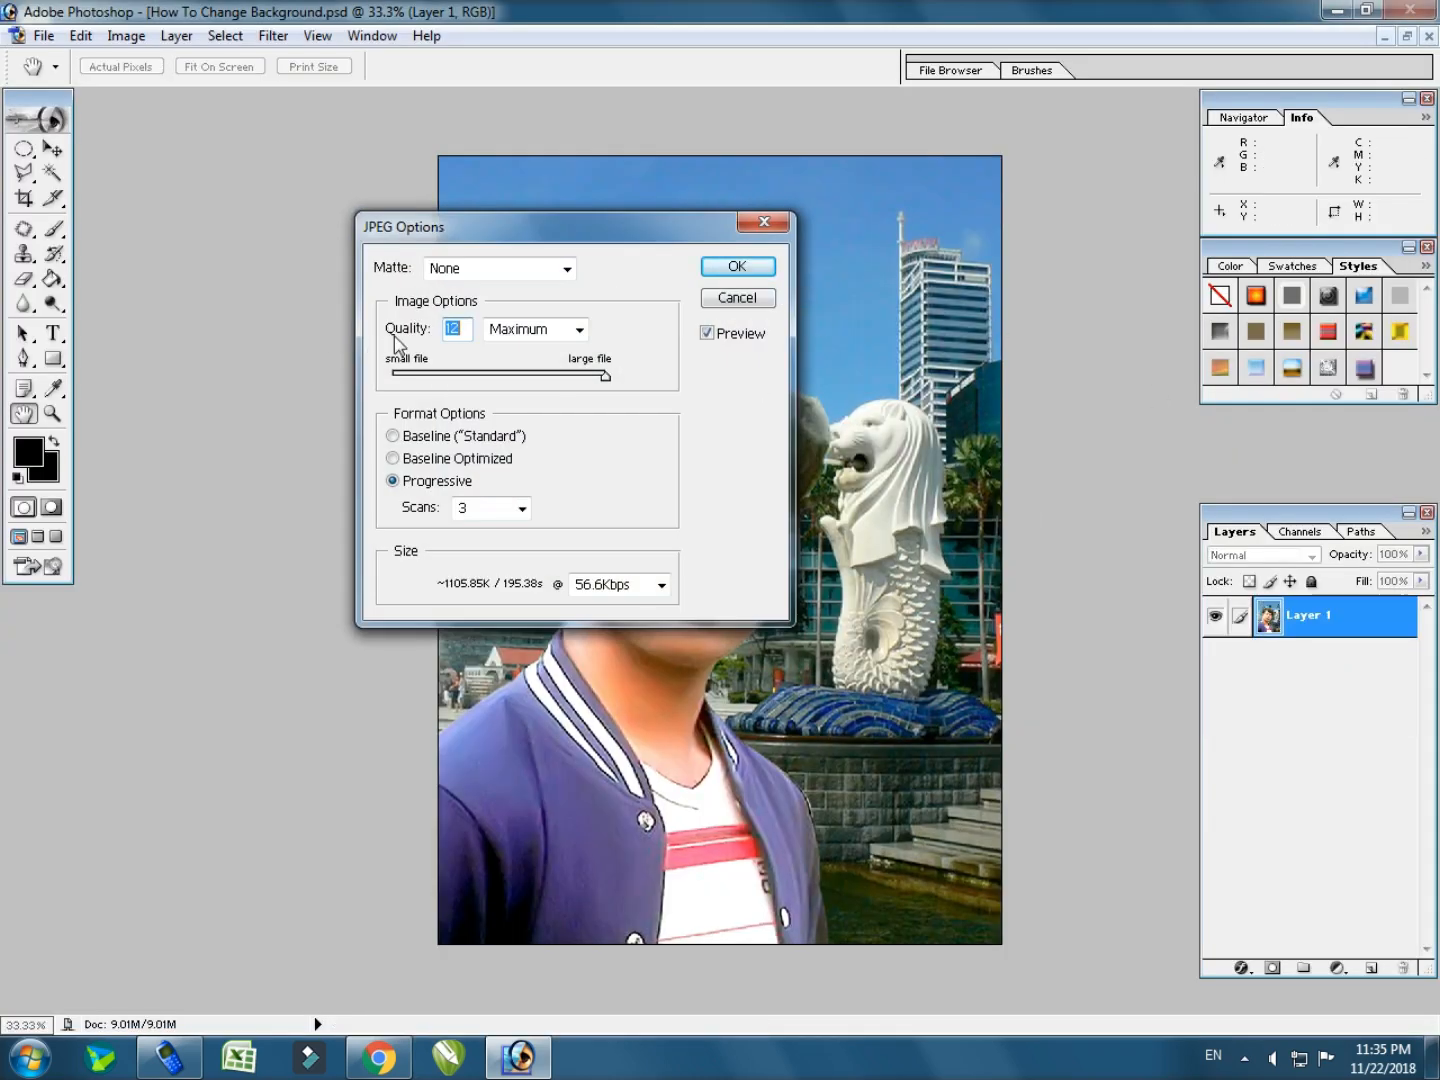
left_click(737, 266)
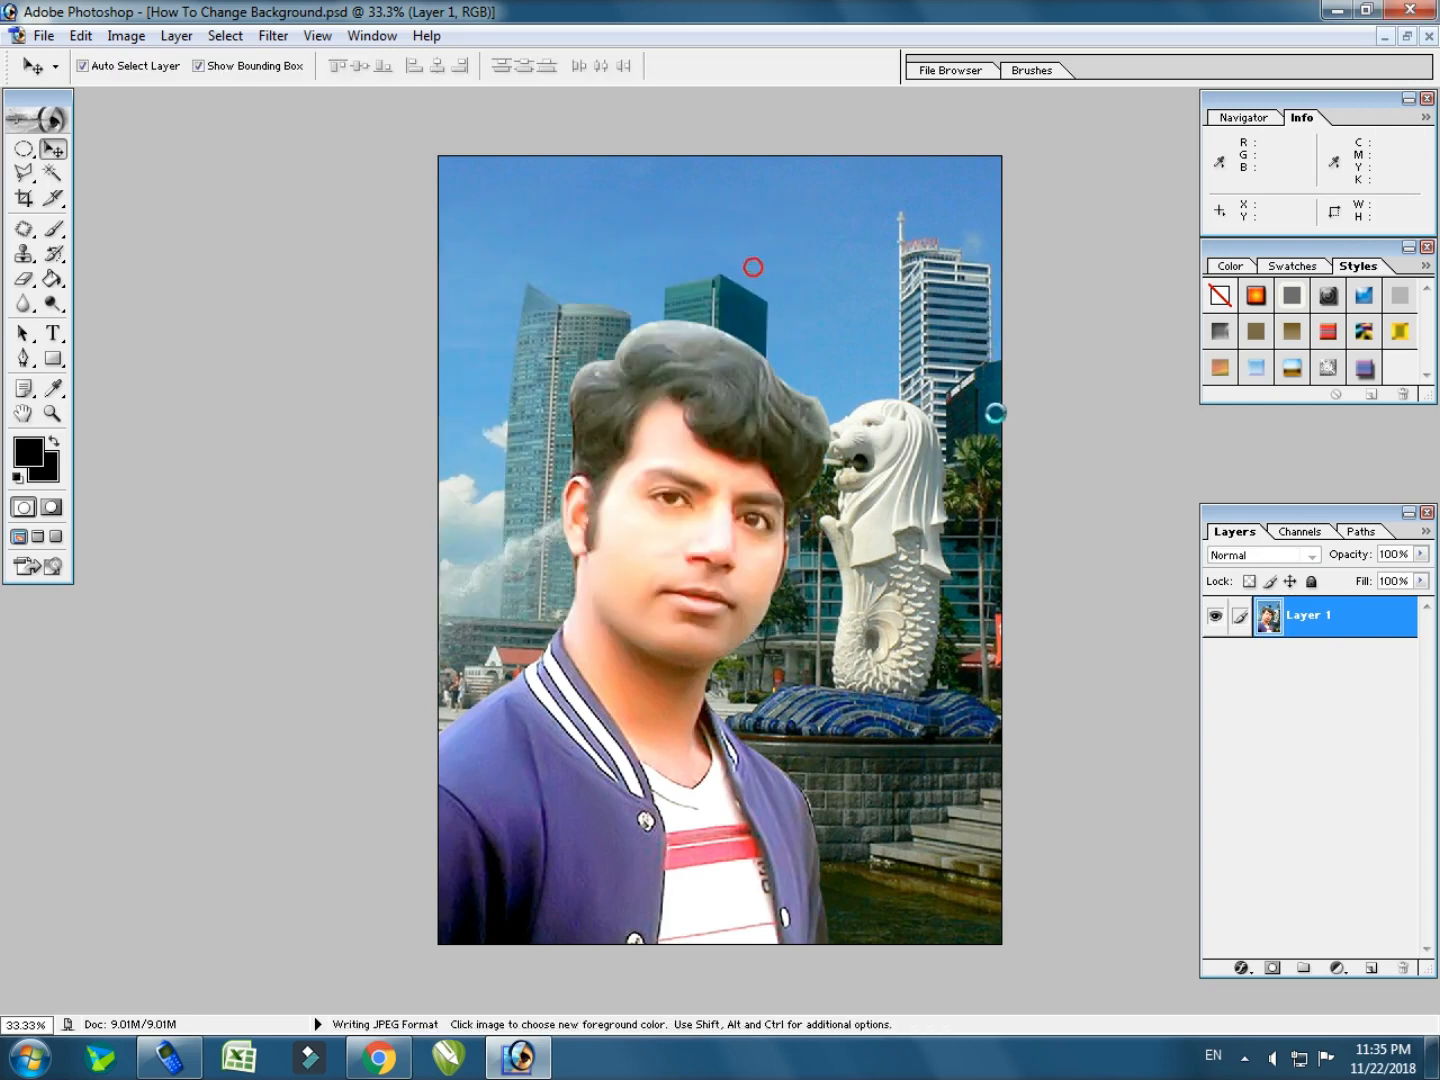